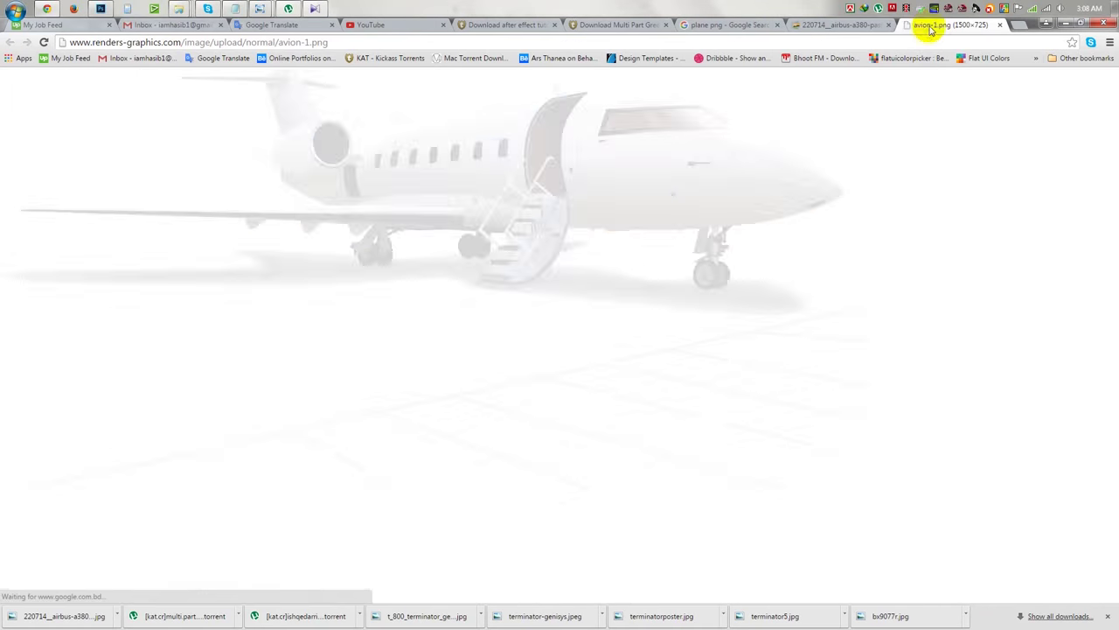
- Save the jet picture from the browser as avion-1.png and drop it onto the poster canvas
{"action": "right_click", "coordinate": [502, 219]}
{"action": "left_click", "coordinate": [520, 219]}
{"action": "left_click", "coordinate": [1011, 568]}
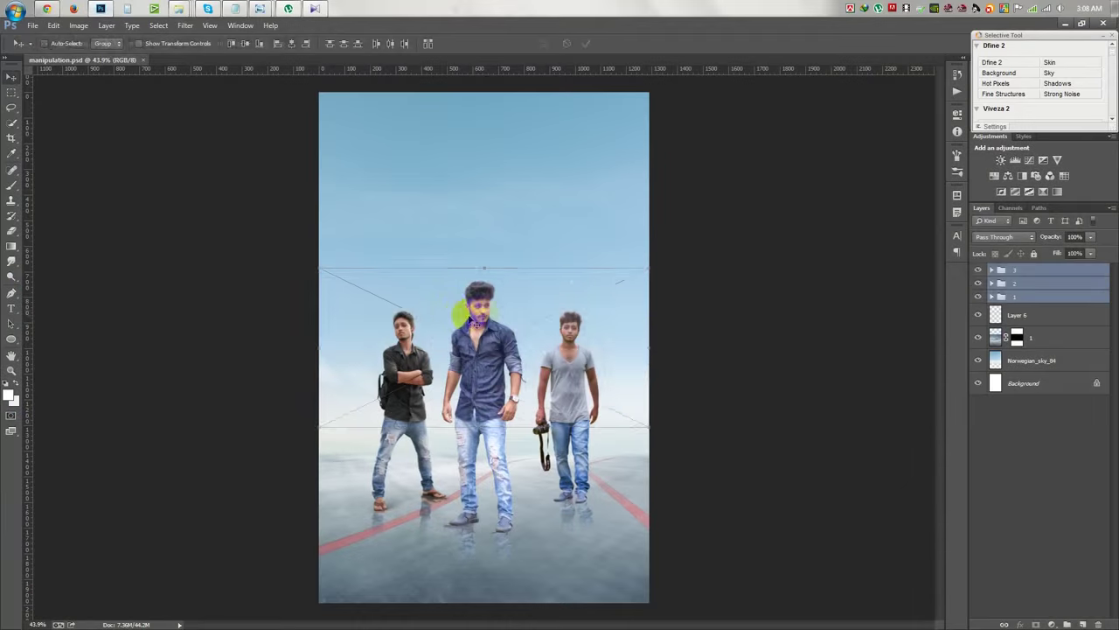
{"action": "left_click_drag", "start_coordinate": [153, 170], "coordinate": [464, 312]}
- Commit avion-1, move it below Layer 6 and down-left, and hide groups 1–3
{"action": "key", "text": "Return"}
{"action": "left_click_drag", "start_coordinate": [1019, 275], "coordinate": [1019, 328]}
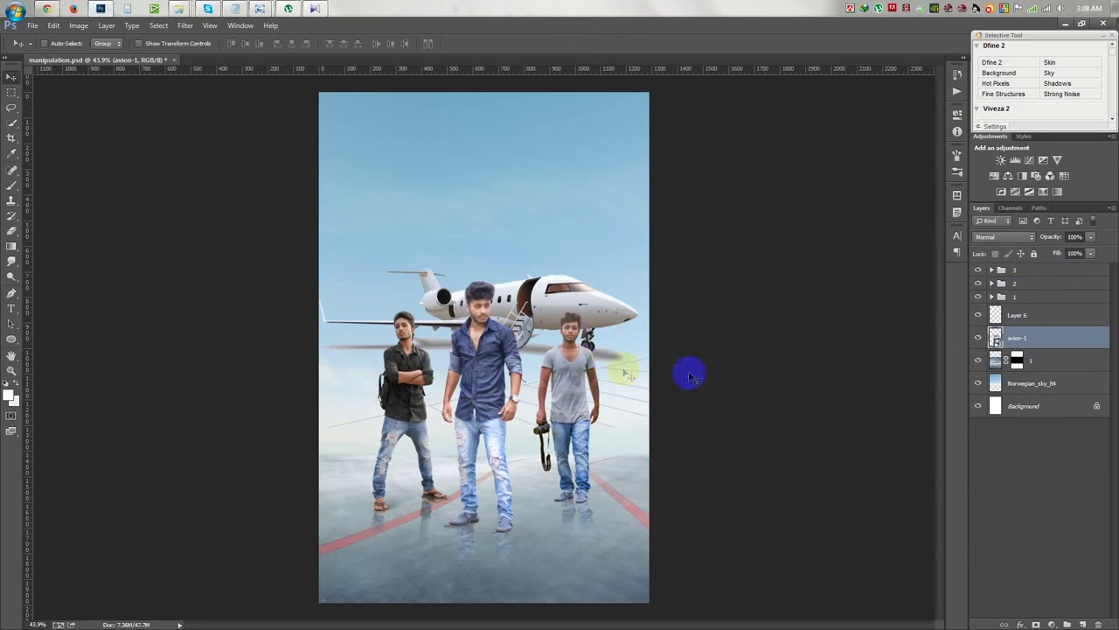
{"action": "mouse_move", "coordinate": [617, 319]}
{"action": "left_mouse_down"}
{"action": "mouse_move", "coordinate": [450, 445]}
{"action": "mouse_move", "coordinate": [476, 411]}
{"action": "left_mouse_up"}
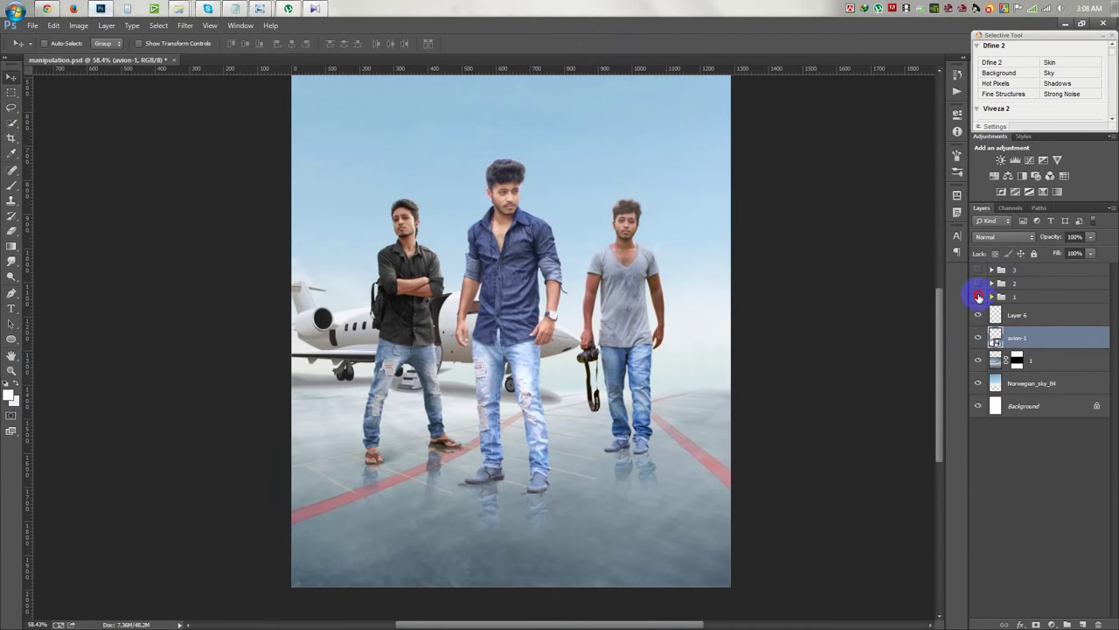
{"action": "left_click", "coordinate": [978, 297]}
{"action": "left_click", "coordinate": [977, 316]}
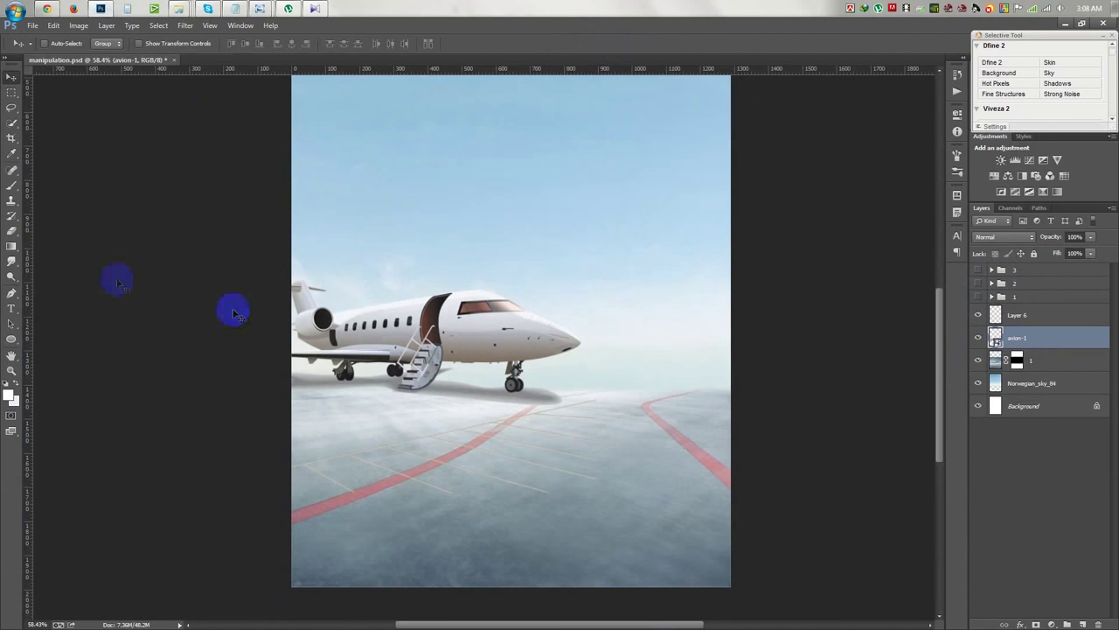
{"action": "left_click", "coordinate": [11, 186]}
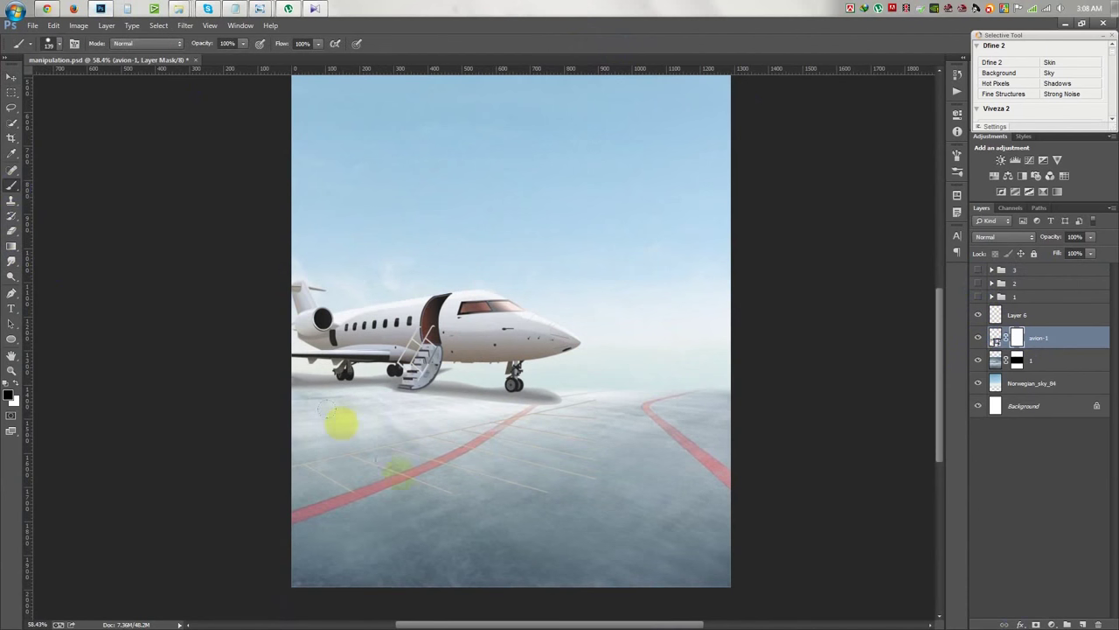
- Paint avion-1's mask with a soft round brush over the runway near the nose gear and under the jet
{"action": "right_click", "coordinate": [590, 446]}
{"action": "double_click", "coordinate": [699, 475]}
{"action": "left_click_drag", "start_coordinate": [434, 443], "coordinate": [584, 405]}
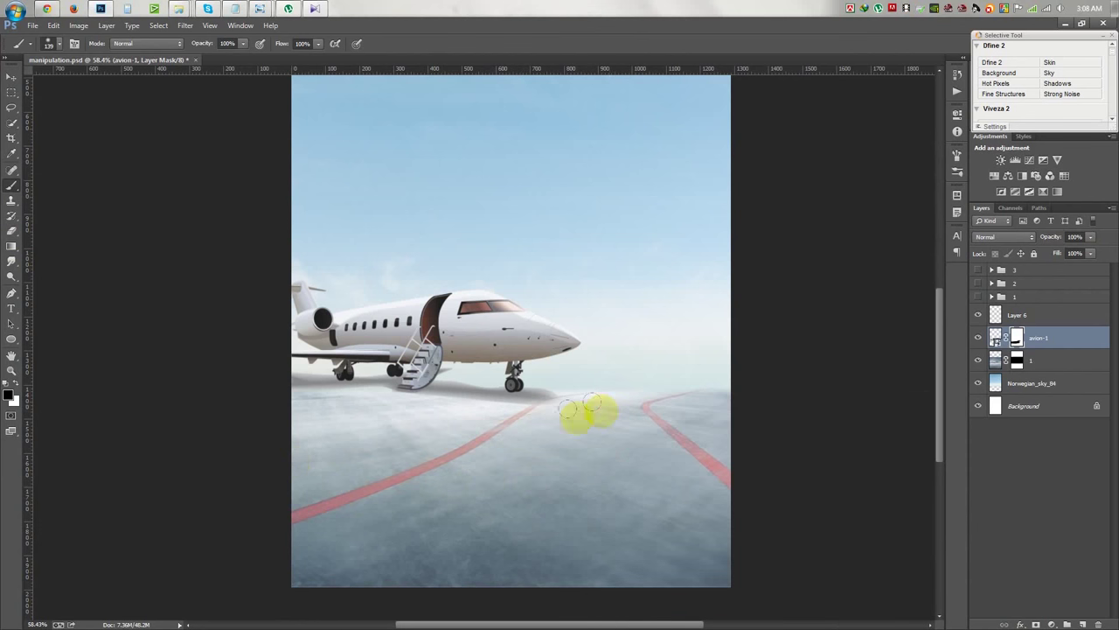
{"action": "scroll", "coordinate": [587, 405], "scroll_direction": "up", "scroll_amount": 3}
{"action": "left_click_drag", "start_coordinate": [597, 395], "coordinate": [493, 362]}
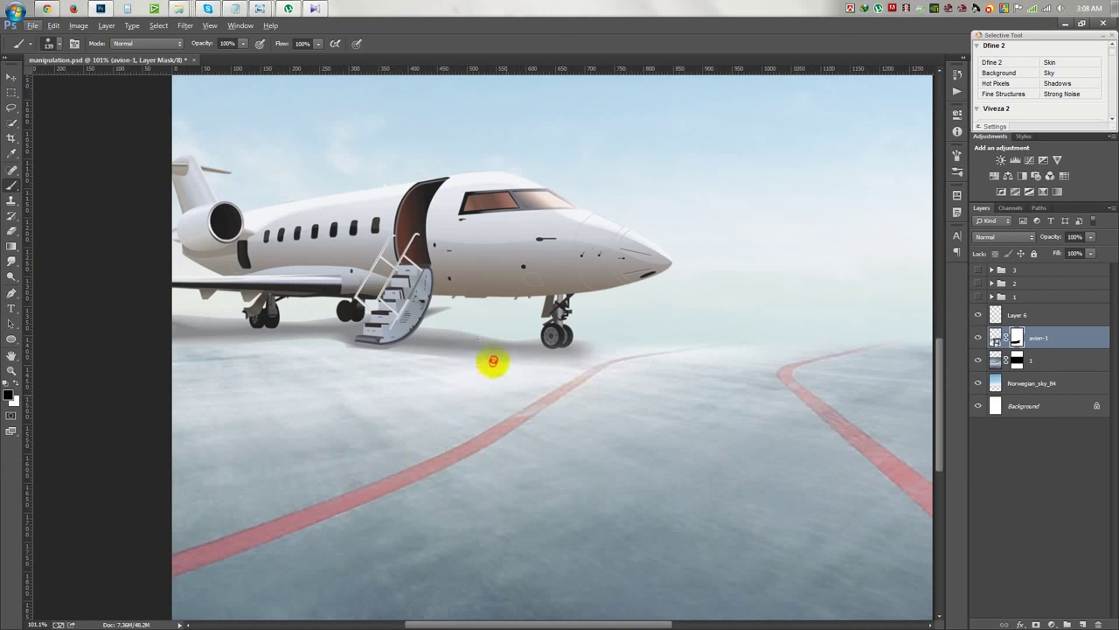
{"action": "scroll", "coordinate": [490, 390], "scroll_direction": "up", "scroll_amount": 3}
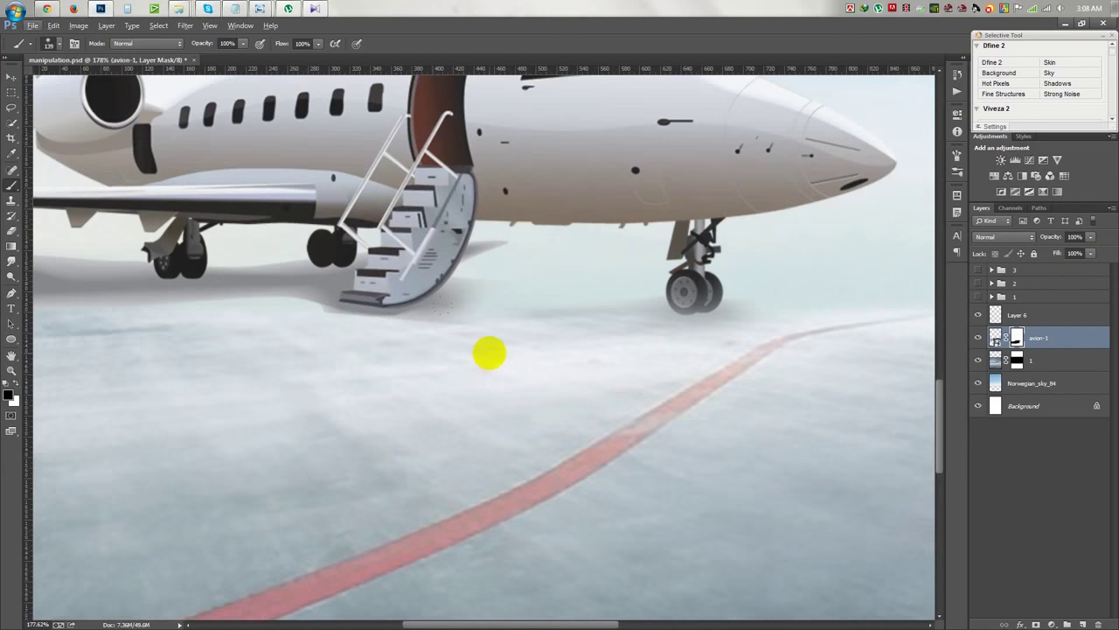
{"action": "mouse_move", "coordinate": [503, 306]}
{"action": "left_mouse_down"}
{"action": "mouse_move", "coordinate": [400, 350]}
{"action": "mouse_move", "coordinate": [300, 312]}
{"action": "mouse_move", "coordinate": [129, 328]}
{"action": "left_mouse_up"}
- Refine the mask around the engine, door, stairs and wheel, then nudge the jet down slightly
{"action": "left_click_drag", "start_coordinate": [485, 405], "coordinate": [475, 392]}
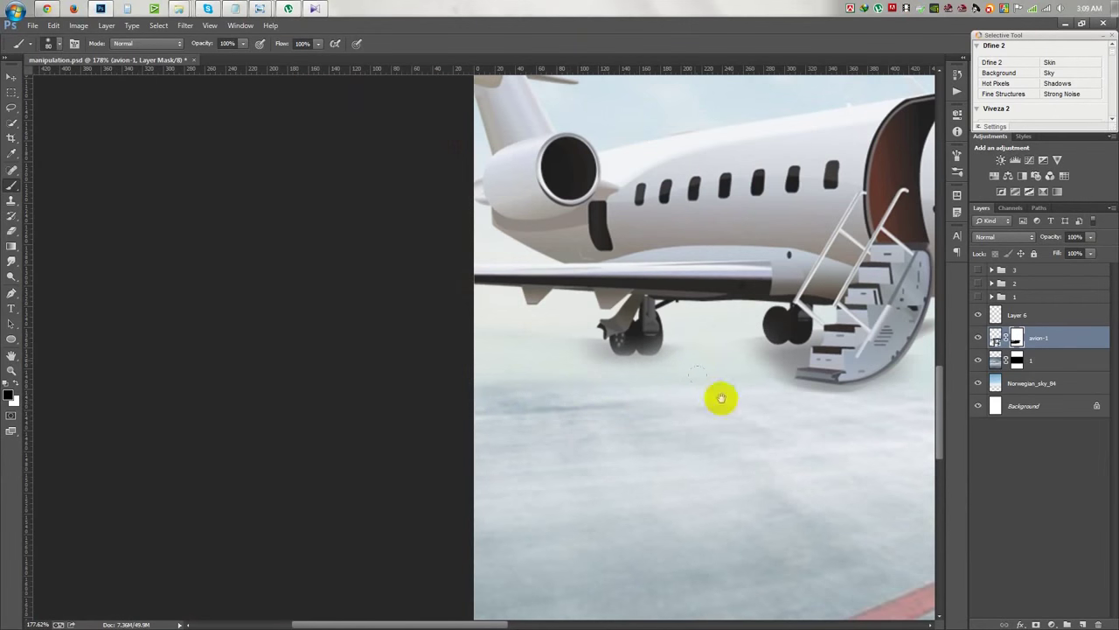
{"action": "left_click_drag", "start_coordinate": [720, 395], "coordinate": [602, 377]}
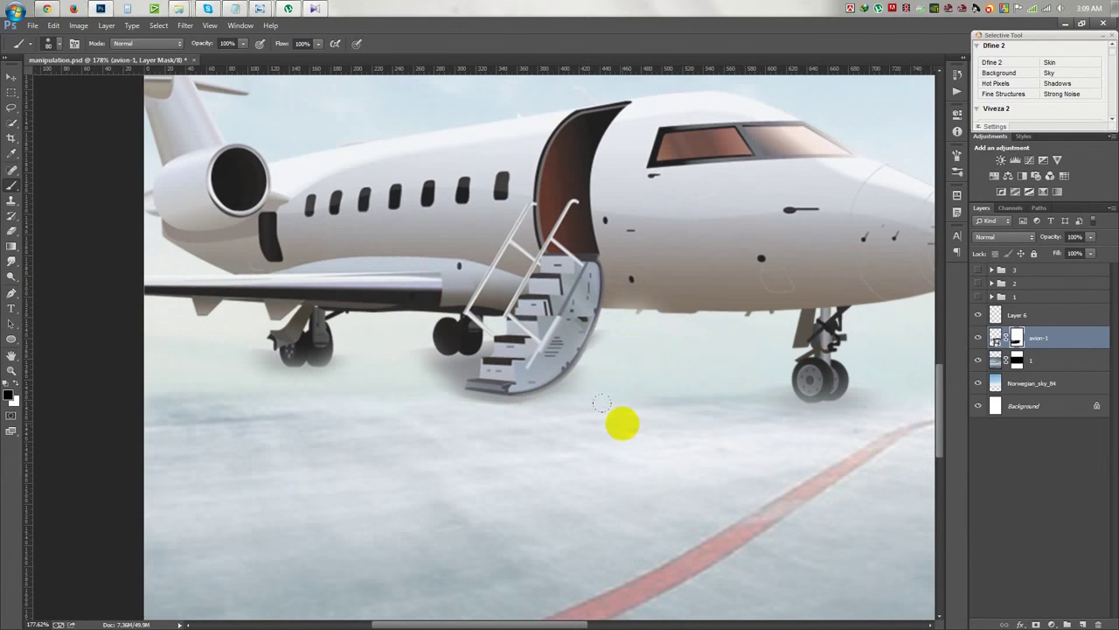
{"action": "scroll", "coordinate": [612, 424], "scroll_direction": "down", "scroll_amount": 5}
{"action": "scroll", "coordinate": [532, 419], "scroll_direction": "up", "scroll_amount": 4}
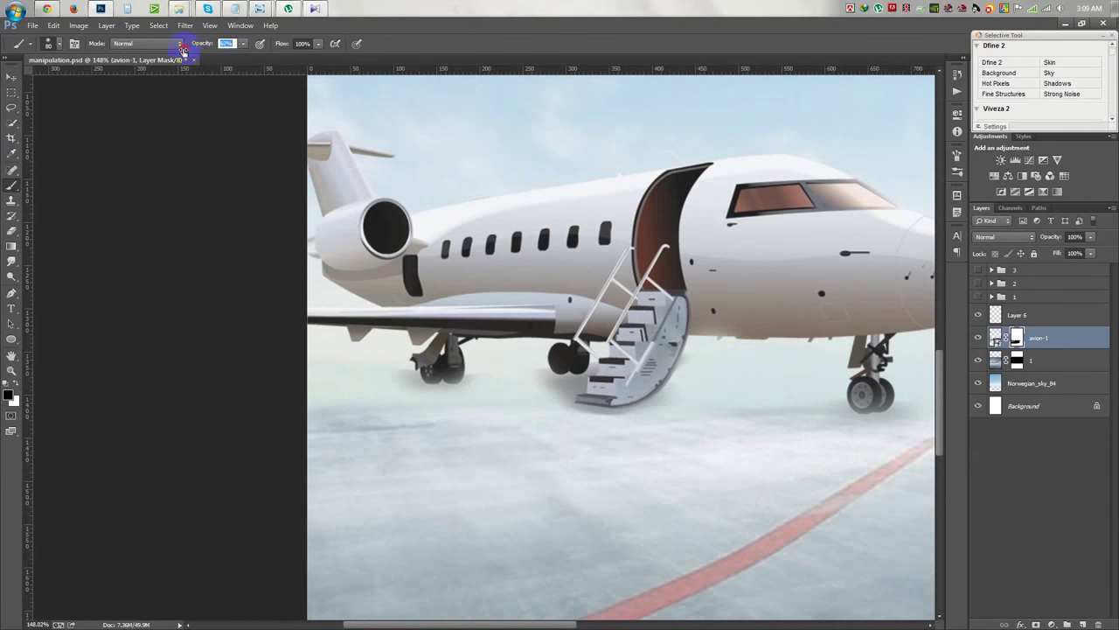
{"action": "left_click_drag", "start_coordinate": [566, 376], "coordinate": [572, 382]}
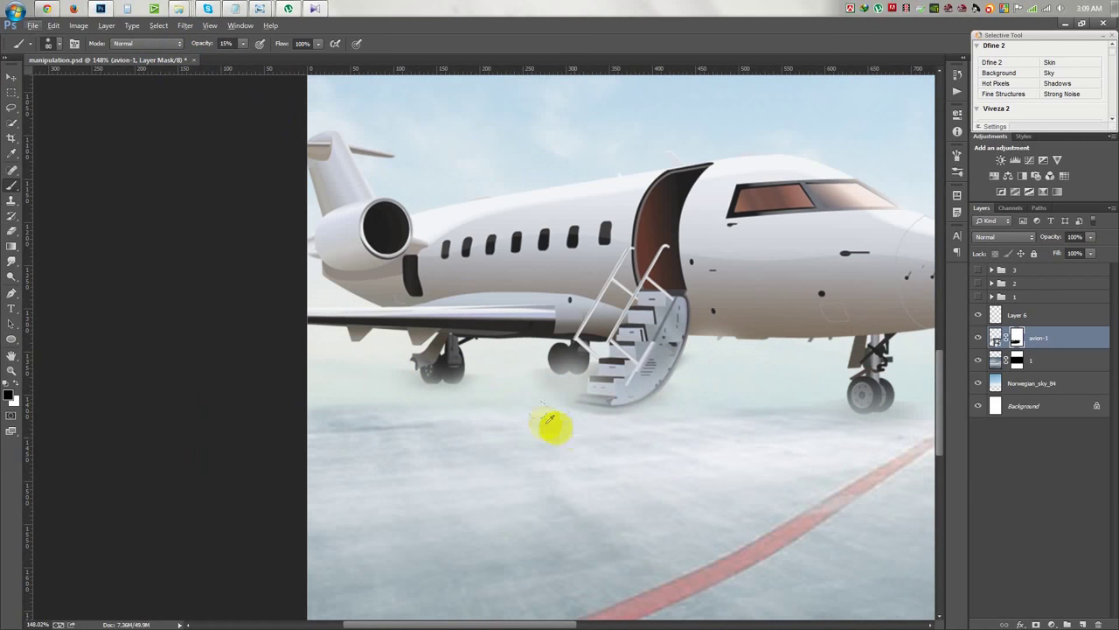
{"action": "scroll", "coordinate": [544, 425], "scroll_direction": "down", "scroll_amount": 5}
{"action": "key", "text": "v"}
{"action": "left_click_drag", "start_coordinate": [544, 369], "coordinate": [537, 382]}
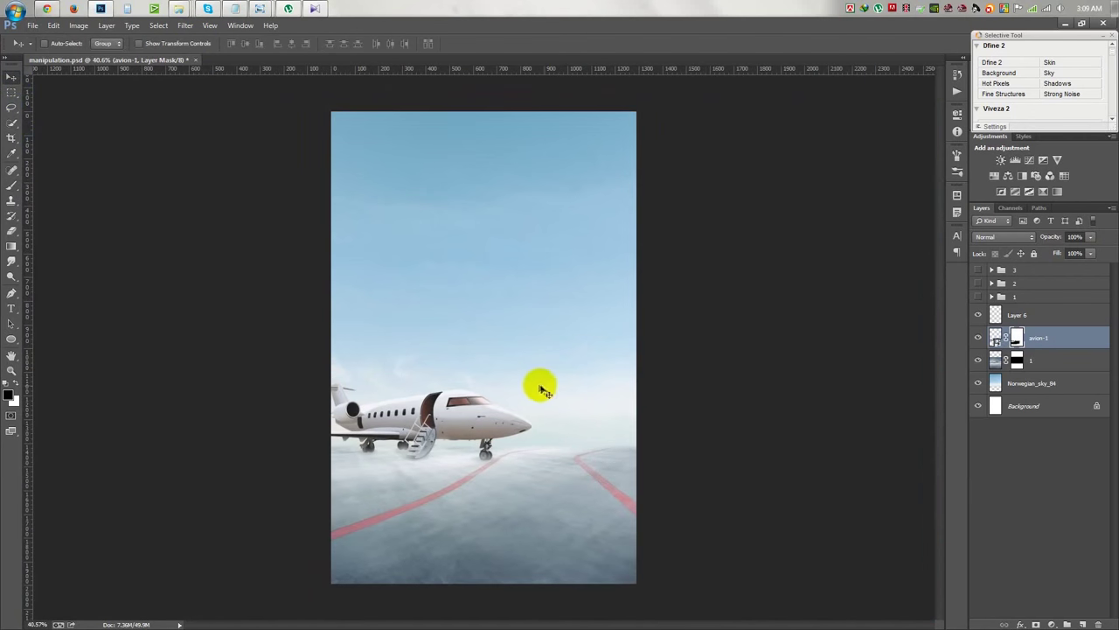
- Scale the jet to about 155%, flip it horizontally, and move it low on the right
{"action": "key", "text": "ctrl+t"}
{"action": "left_click_drag", "start_coordinate": [232, 381], "coordinate": [159, 355]}
{"action": "left_click_drag", "start_coordinate": [490, 418], "coordinate": [524, 447]}
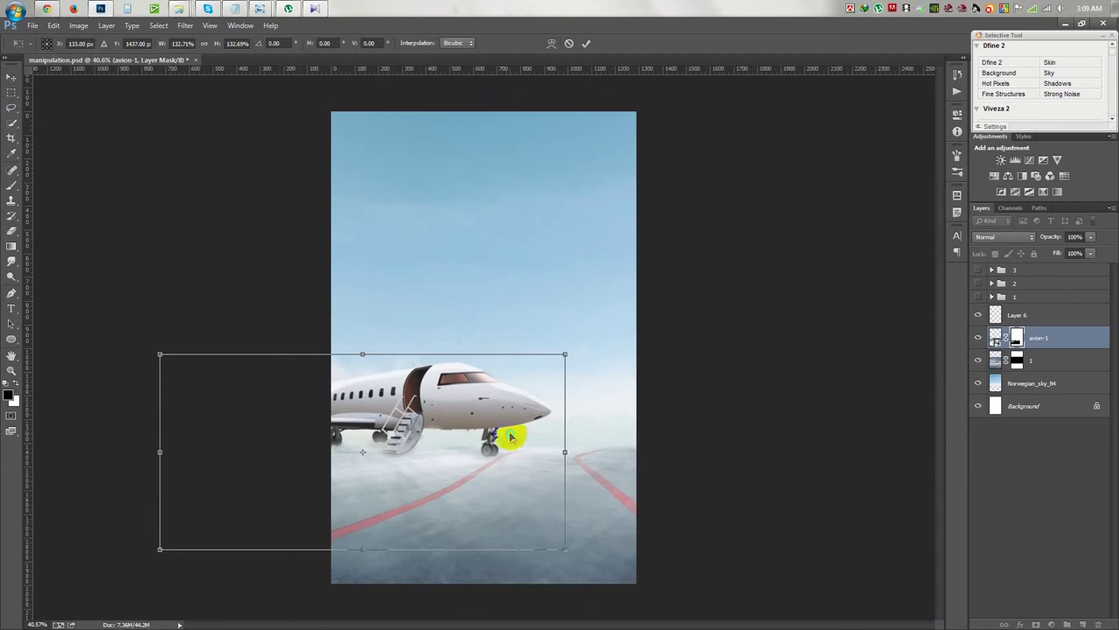
{"action": "right_click", "coordinate": [512, 437]}
{"action": "left_click", "coordinate": [560, 412]}
{"action": "left_click_drag", "start_coordinate": [442, 429], "coordinate": [494, 432]}
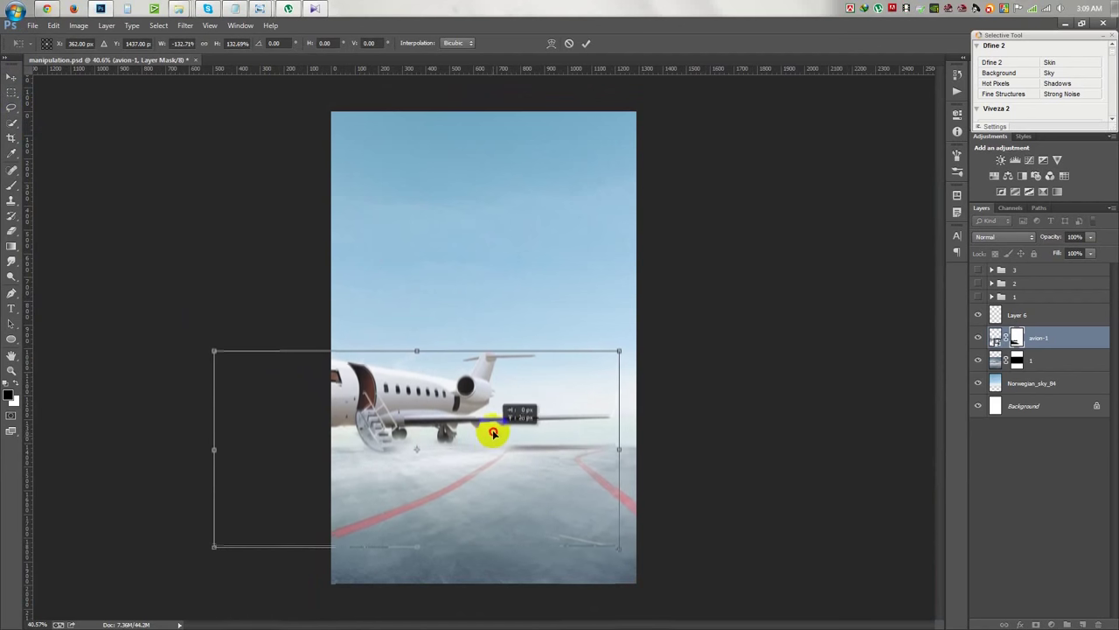
{"action": "left_click_drag", "start_coordinate": [493, 432], "coordinate": [509, 438]}
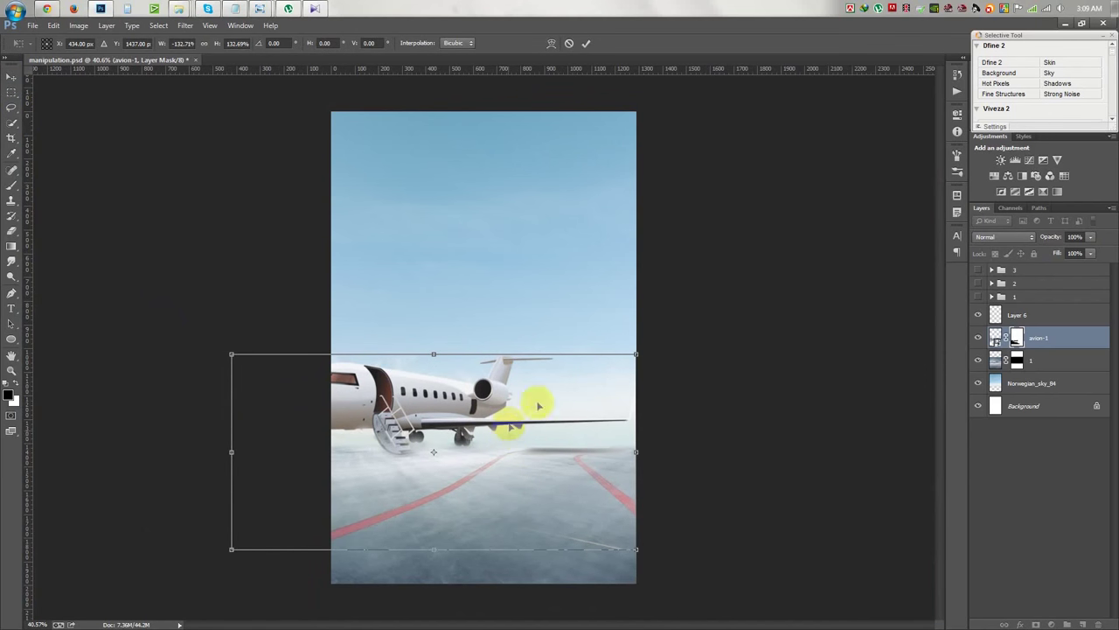
{"action": "mouse_move", "coordinate": [636, 355]}
{"action": "left_mouse_down"}
{"action": "mouse_move", "coordinate": [568, 385]}
{"action": "mouse_move", "coordinate": [569, 374]}
{"action": "left_mouse_up"}
{"action": "double_click", "coordinate": [572, 385]}
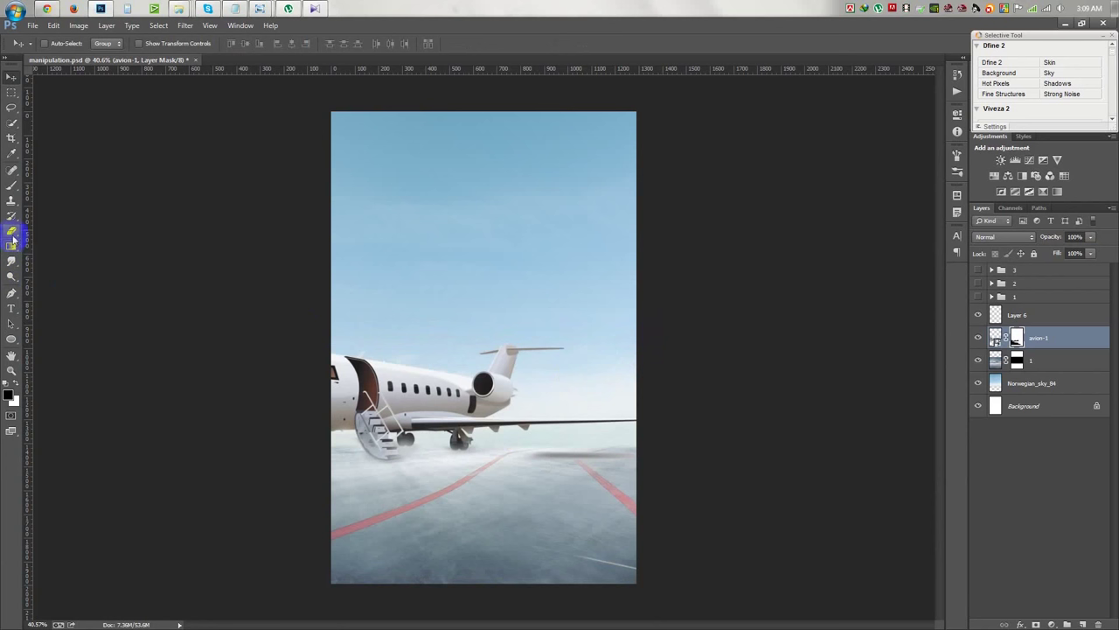
- Switch from the Brush back to the Move tool, then go to the web browser
{"action": "left_click", "coordinate": [11, 186]}
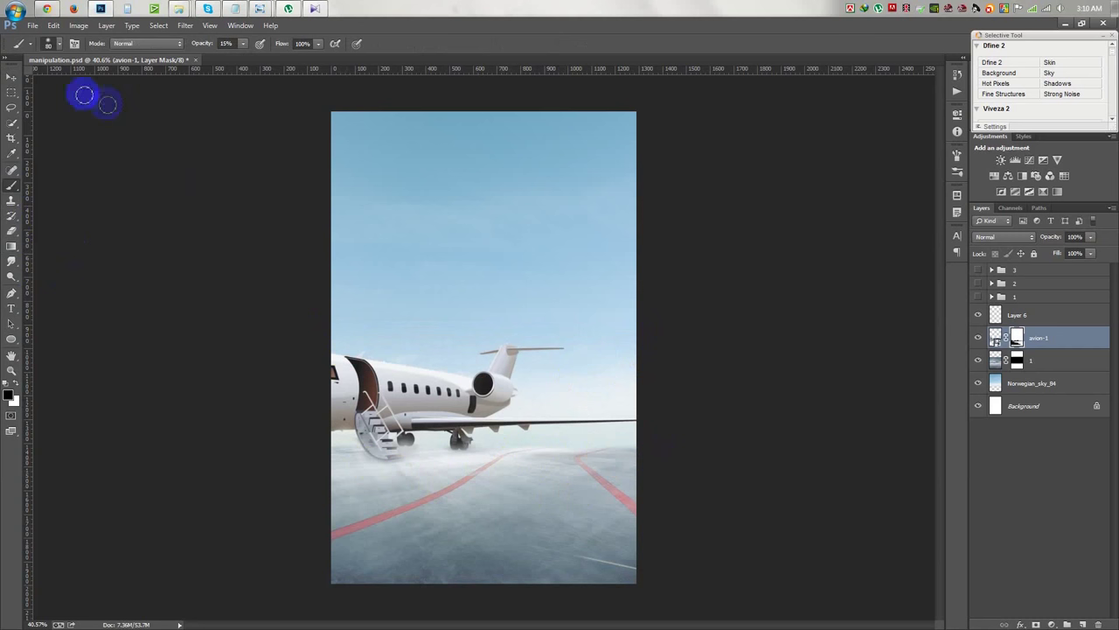
{"action": "left_click", "coordinate": [10, 80]}
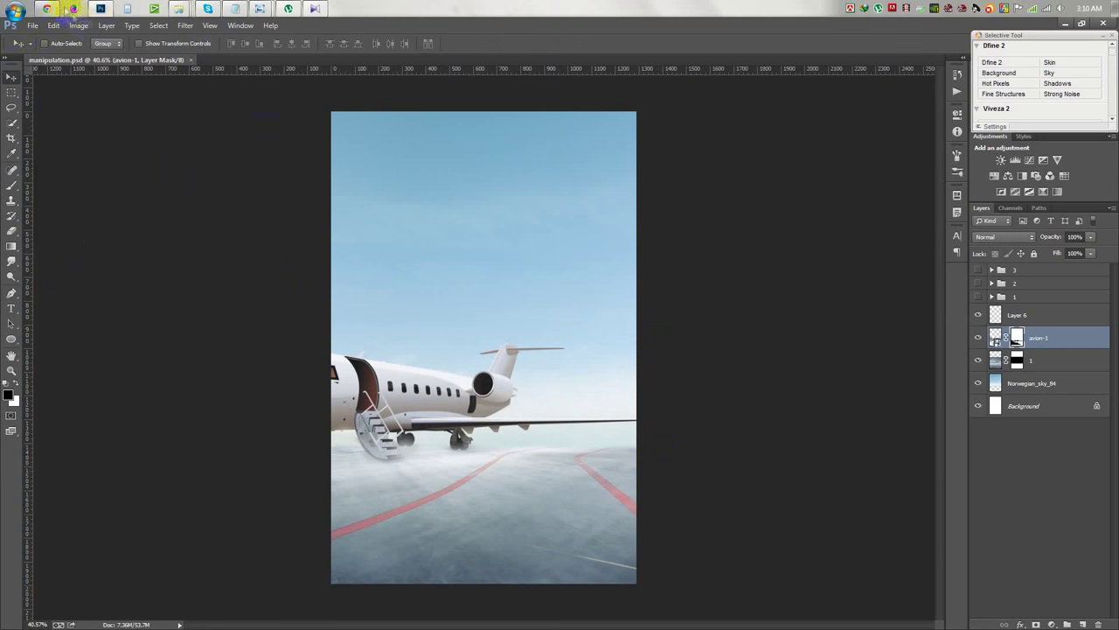
{"action": "left_click", "coordinate": [74, 10]}
- Close the avion-1 and Airbus image tabs and change the search to Car png
{"action": "left_click", "coordinate": [1000, 26]}
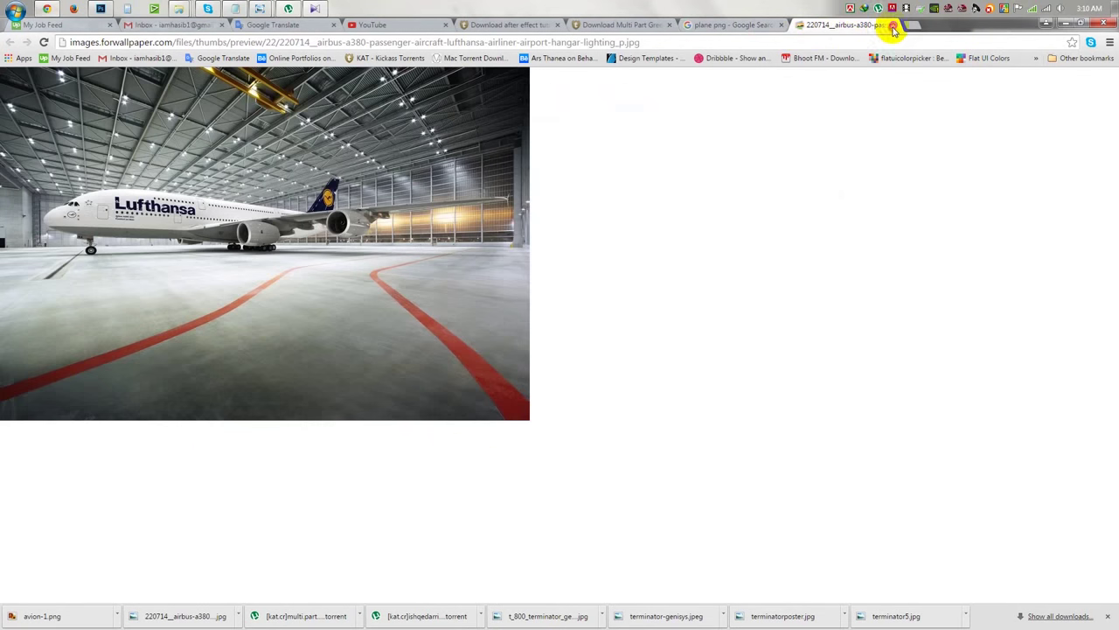
{"action": "left_click", "coordinate": [894, 25]}
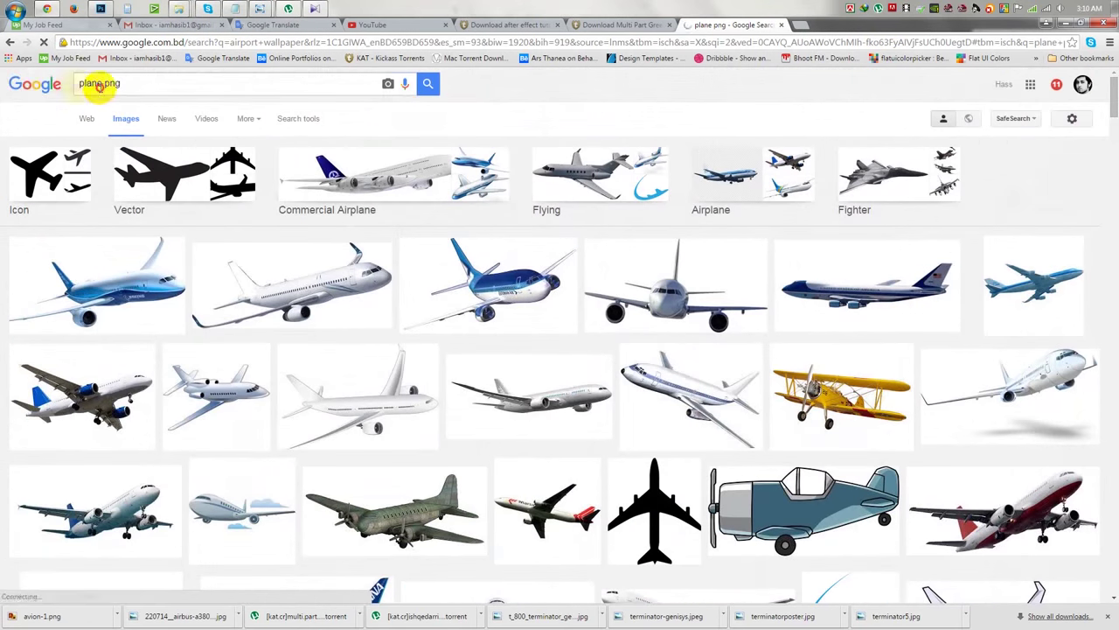
{"action": "double_click", "coordinate": [97, 84]}
{"action": "type", "text": "Car png"}
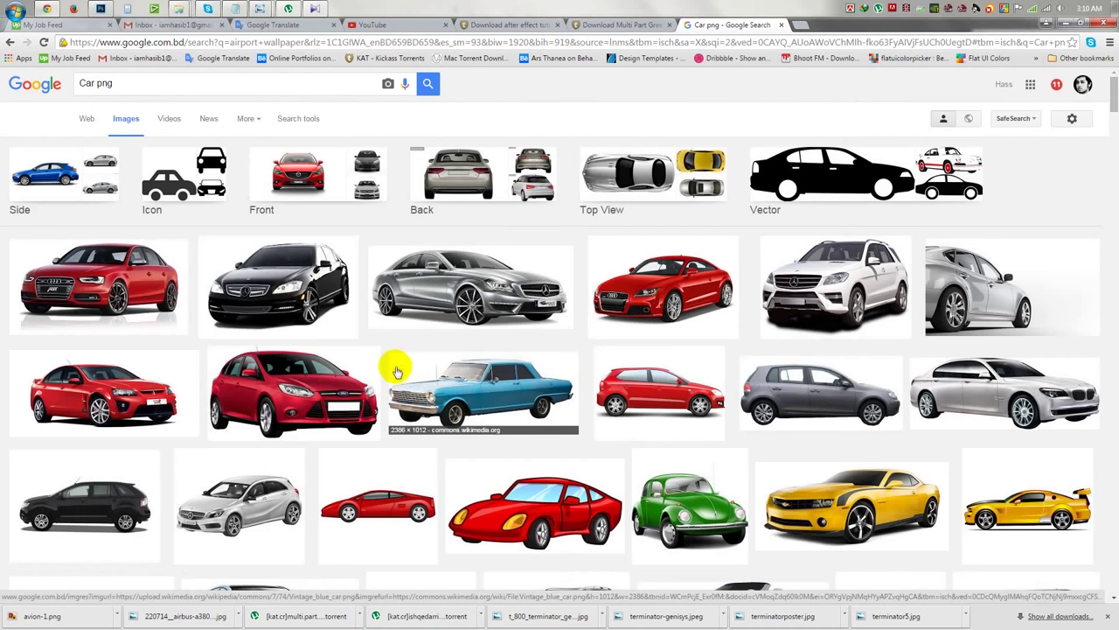
- Scroll through the Car png results and open the KoenigCCX Agera-Avatar.png preview
{"action": "scroll", "coordinate": [396, 369], "scroll_direction": "down", "scroll_amount": 3}
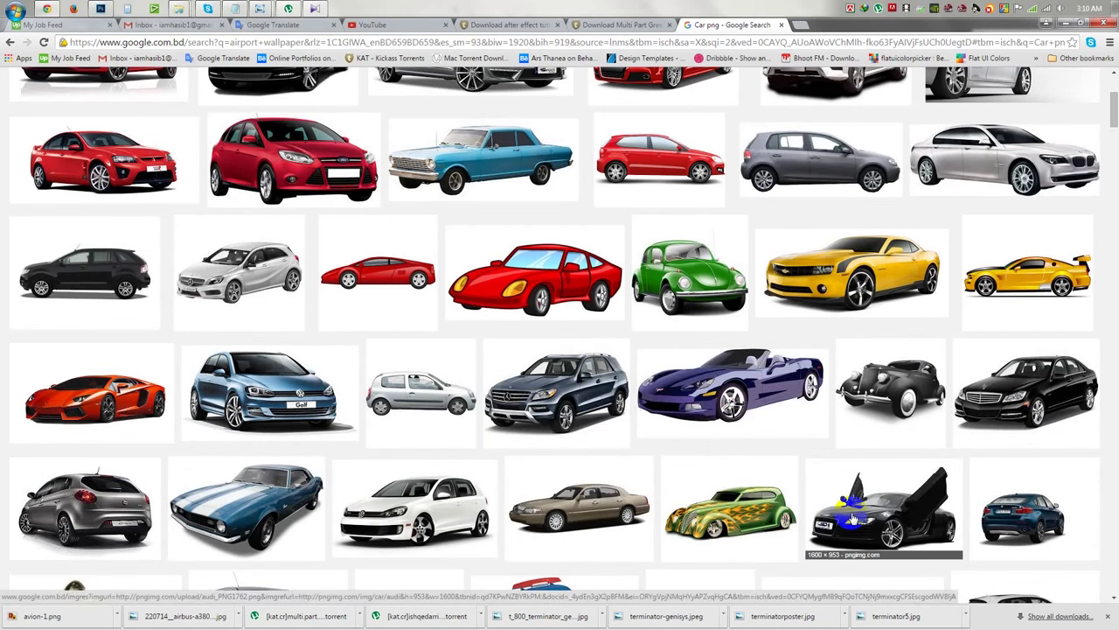
{"action": "scroll", "coordinate": [866, 518], "scroll_direction": "down", "scroll_amount": 2}
{"action": "scroll", "coordinate": [864, 473], "scroll_direction": "down", "scroll_amount": 2}
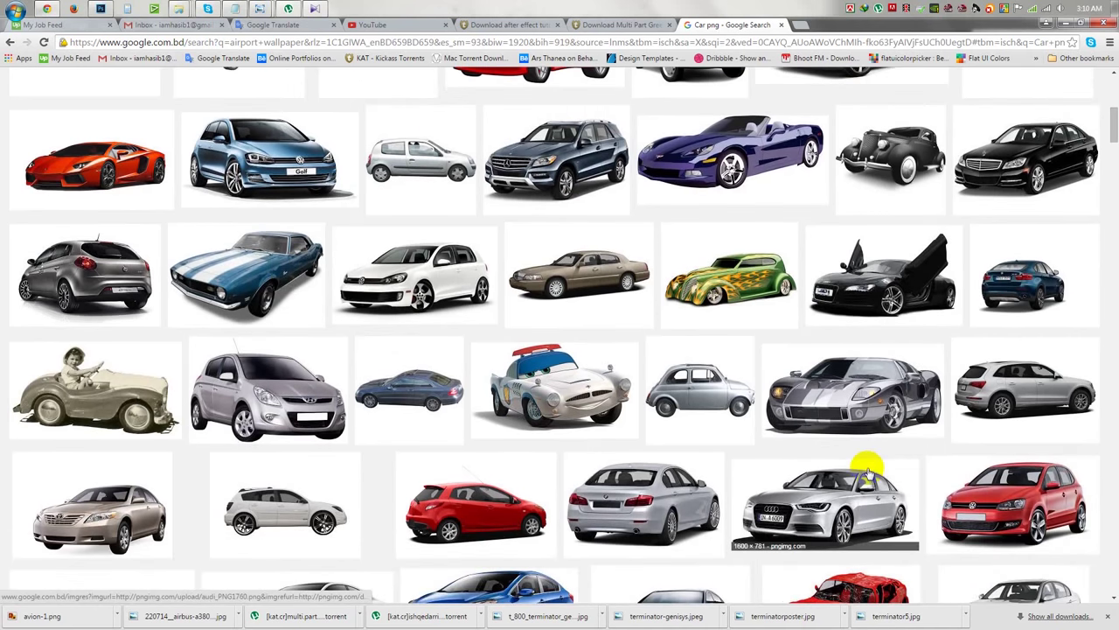
{"action": "scroll", "coordinate": [864, 473], "scroll_direction": "down", "scroll_amount": 2}
{"action": "scroll", "coordinate": [861, 473], "scroll_direction": "down", "scroll_amount": 1}
{"action": "scroll", "coordinate": [859, 473], "scroll_direction": "down", "scroll_amount": 1}
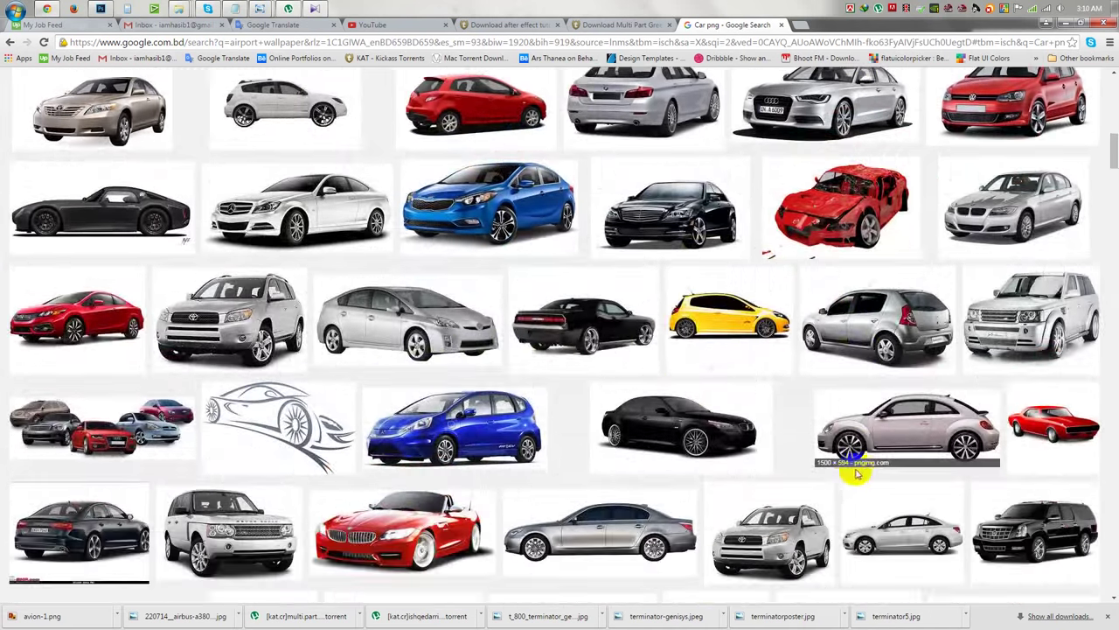
{"action": "scroll", "coordinate": [853, 474], "scroll_direction": "down", "scroll_amount": 4}
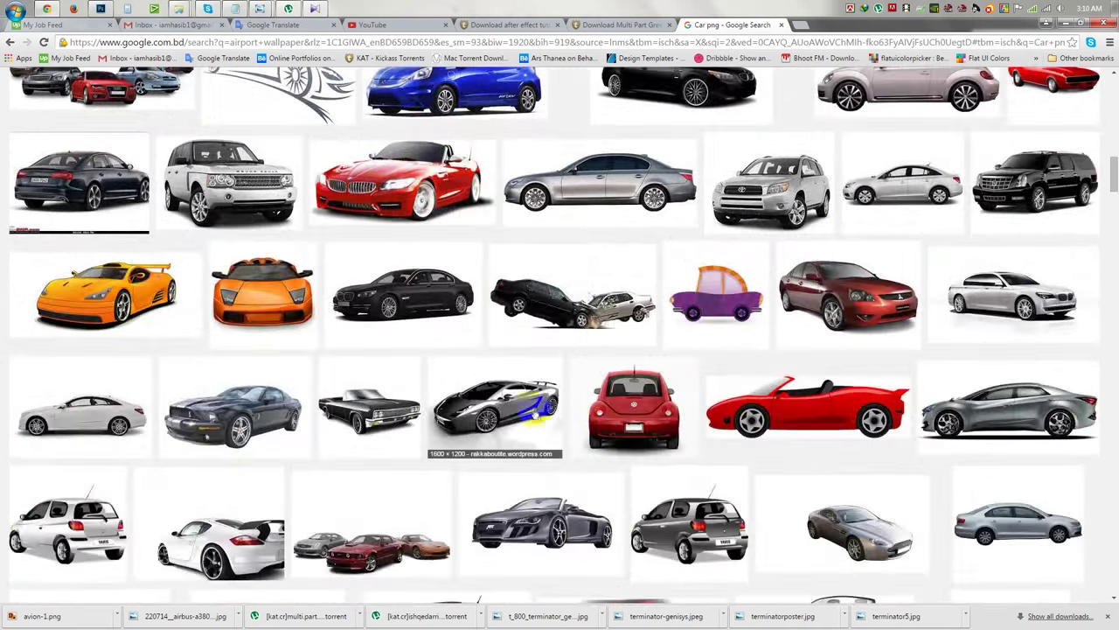
{"action": "scroll", "coordinate": [310, 398], "scroll_direction": "down", "scroll_amount": 1}
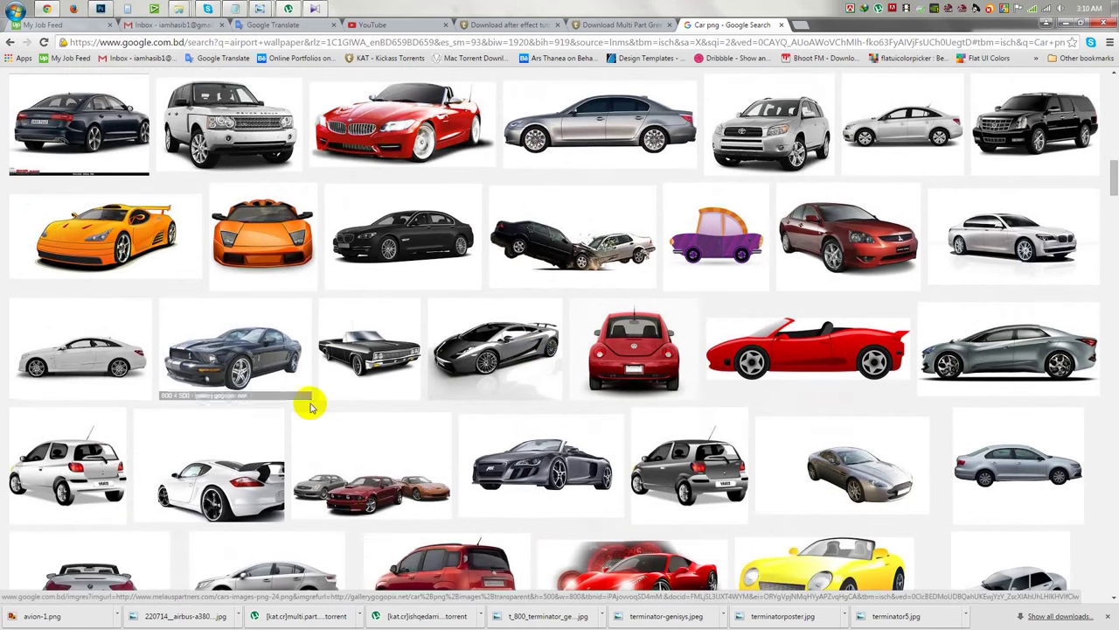
{"action": "scroll", "coordinate": [311, 404], "scroll_direction": "down", "scroll_amount": 1}
{"action": "scroll", "coordinate": [311, 404], "scroll_direction": "down", "scroll_amount": 4}
{"action": "scroll", "coordinate": [311, 402], "scroll_direction": "down", "scroll_amount": 2}
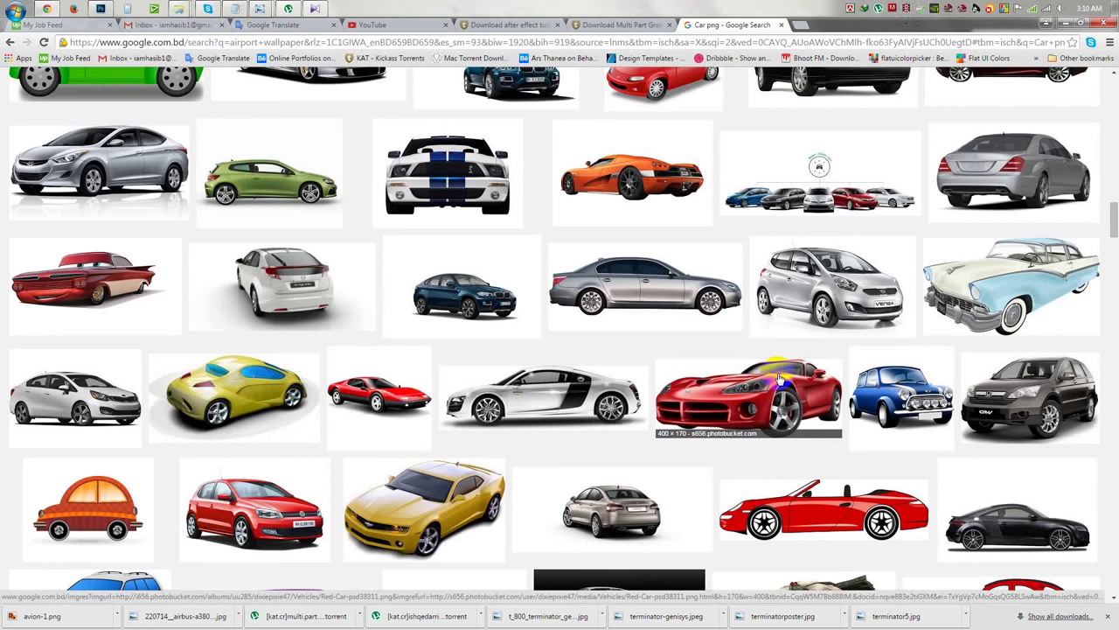
{"action": "scroll", "coordinate": [778, 378], "scroll_direction": "down", "scroll_amount": 2}
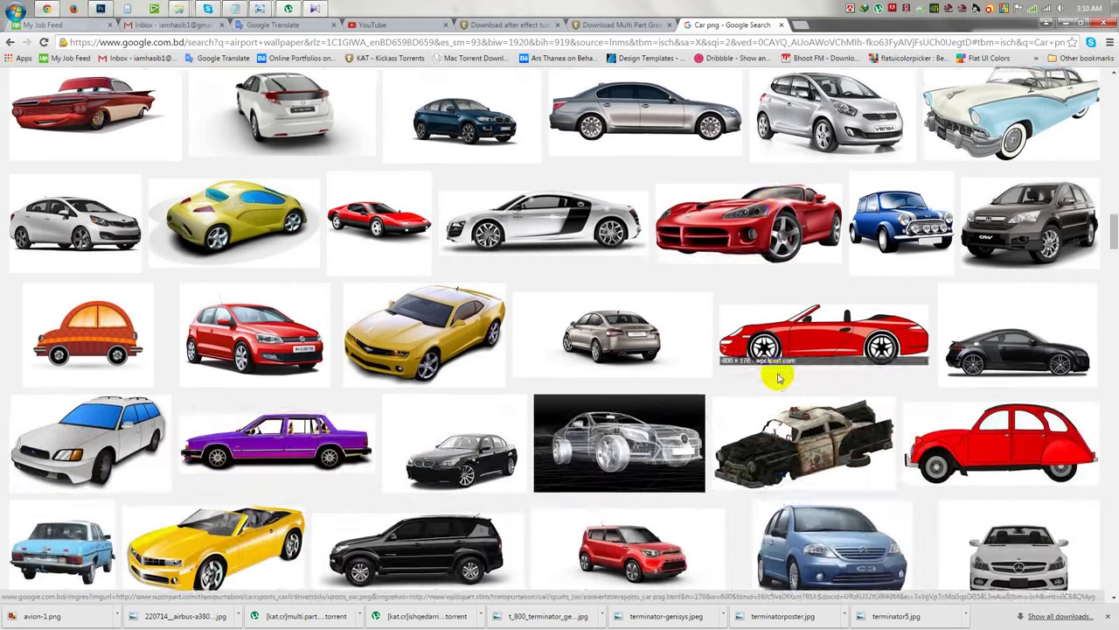
{"action": "scroll", "coordinate": [781, 378], "scroll_direction": "down", "scroll_amount": 1}
{"action": "scroll", "coordinate": [778, 378], "scroll_direction": "up", "scroll_amount": 1}
{"action": "scroll", "coordinate": [583, 350], "scroll_direction": "down", "scroll_amount": 2}
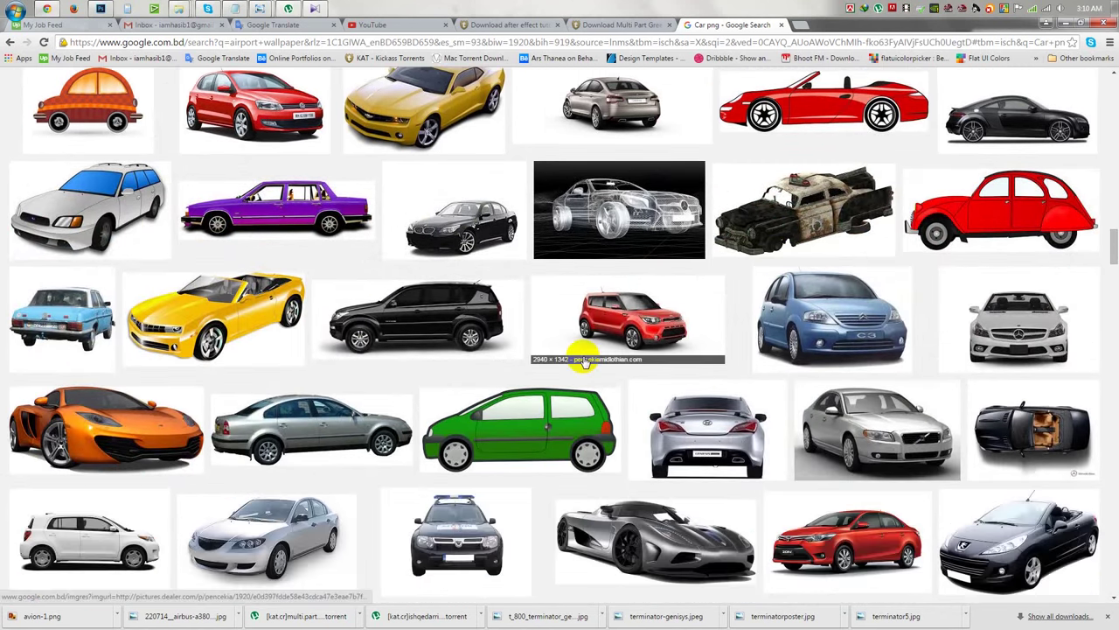
{"action": "scroll", "coordinate": [584, 358], "scroll_direction": "down", "scroll_amount": 1}
{"action": "left_click", "coordinate": [657, 418]}
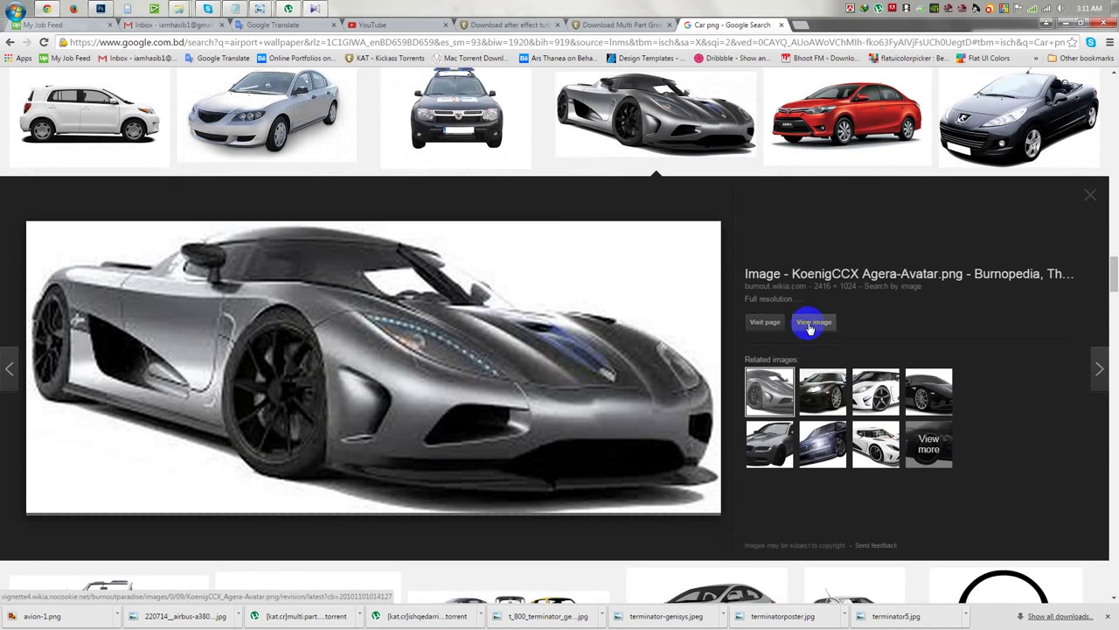
- Compare related Agera previews, then open the silver KoenigCCX Agera image full-size in a new tab
{"action": "left_click", "coordinate": [864, 404]}
{"action": "left_click", "coordinate": [864, 404]}
{"action": "left_click", "coordinate": [768, 393]}
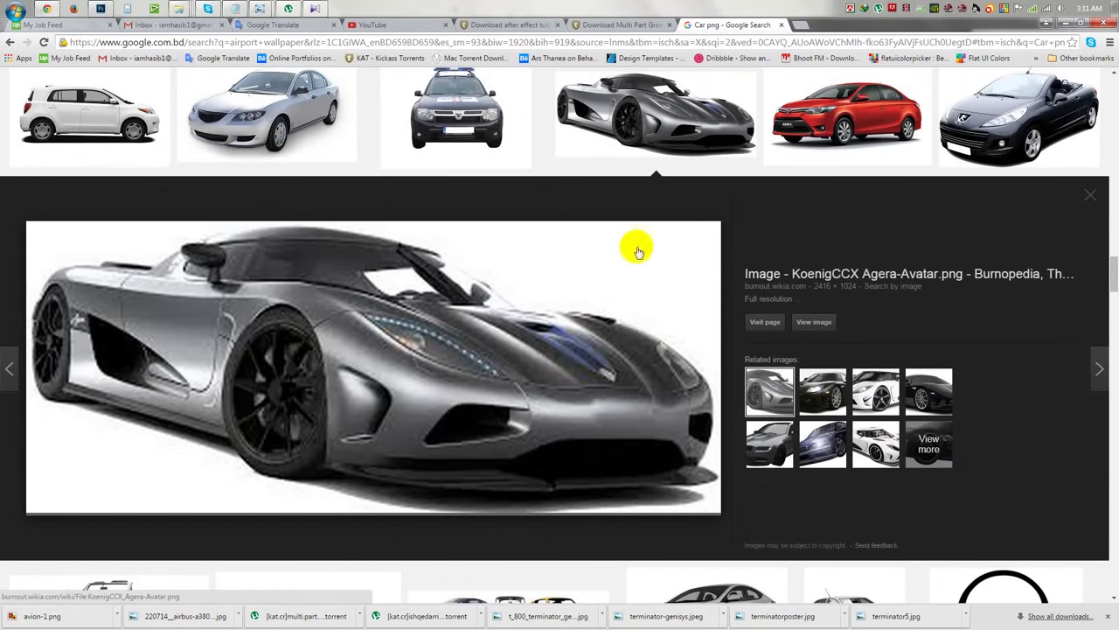
{"action": "scroll", "coordinate": [814, 200], "scroll_direction": "down", "scroll_amount": 2}
{"action": "left_click", "coordinate": [815, 200]}
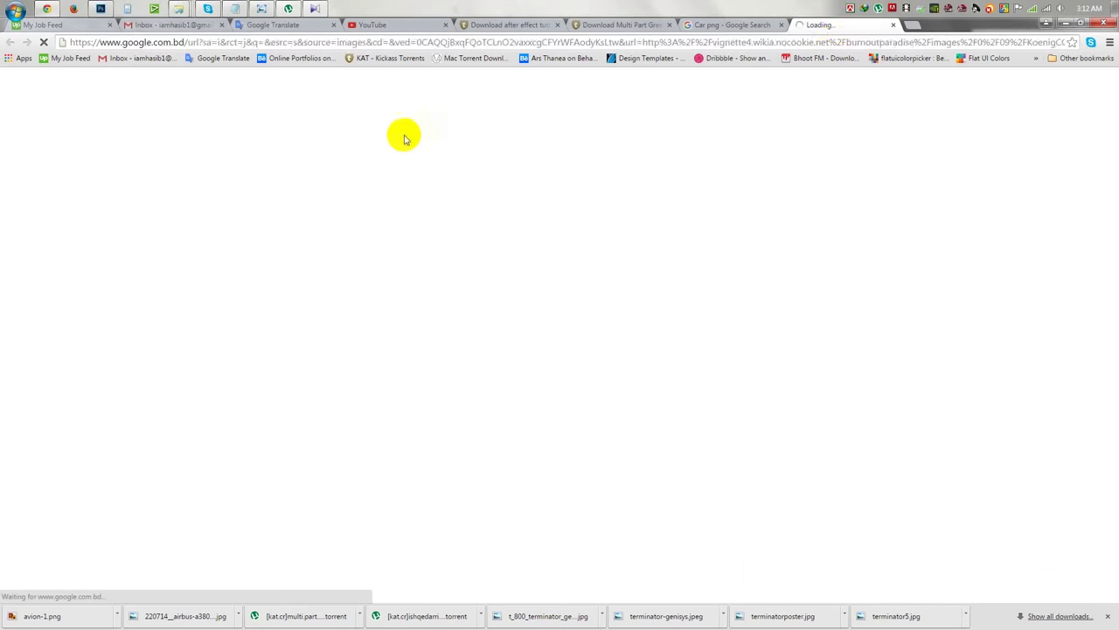
- Save the full-size car image, minimize Chrome, and drag the file into the poster
{"action": "right_click", "coordinate": [285, 218]}
{"action": "left_click", "coordinate": [302, 227]}
{"action": "left_click", "coordinate": [1017, 564]}
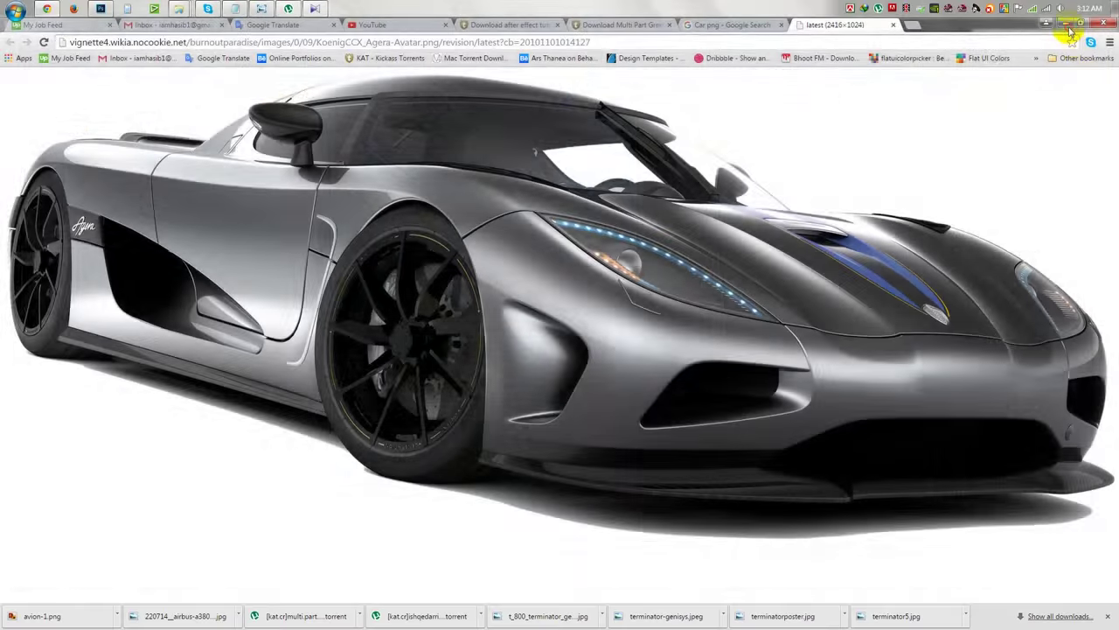
{"action": "left_click", "coordinate": [1065, 26]}
{"action": "left_click_drag", "start_coordinate": [153, 226], "coordinate": [569, 320]}
- Flip the car horizontally, shrink it, and commit it on the runway's lower right
{"action": "right_click", "coordinate": [571, 323]}
{"action": "left_click", "coordinate": [619, 492]}
{"action": "left_click_drag", "start_coordinate": [532, 219], "coordinate": [587, 475]}
{"action": "mouse_move", "coordinate": [696, 418]}
{"action": "left_mouse_down"}
{"action": "mouse_move", "coordinate": [655, 478]}
{"action": "mouse_move", "coordinate": [632, 441]}
{"action": "mouse_move", "coordinate": [644, 442]}
{"action": "left_mouse_up"}
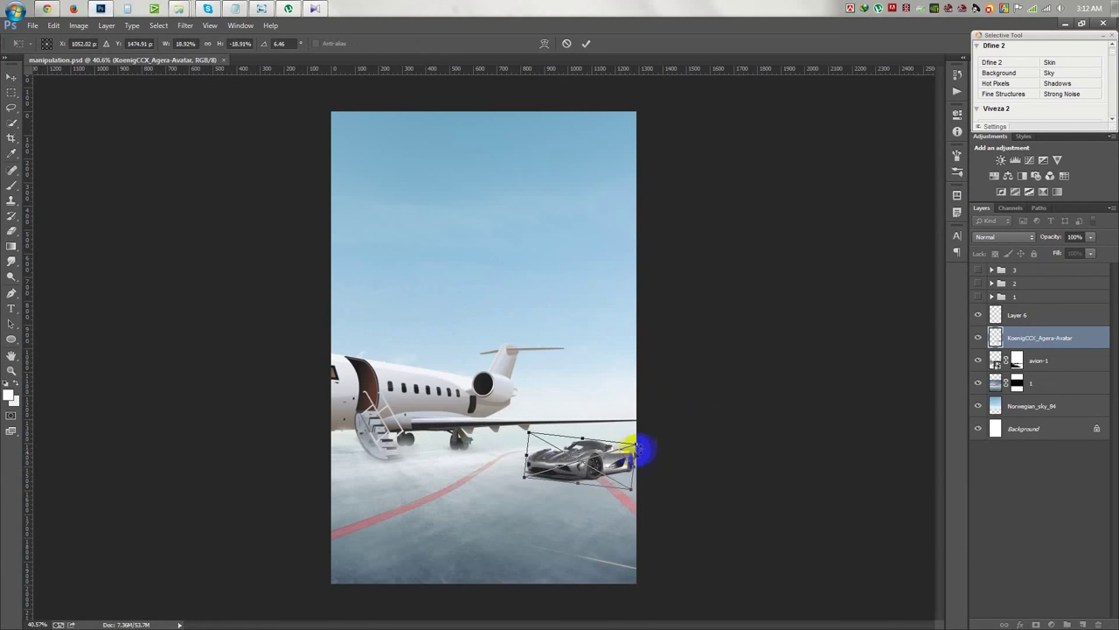
{"action": "key", "text": "Return"}
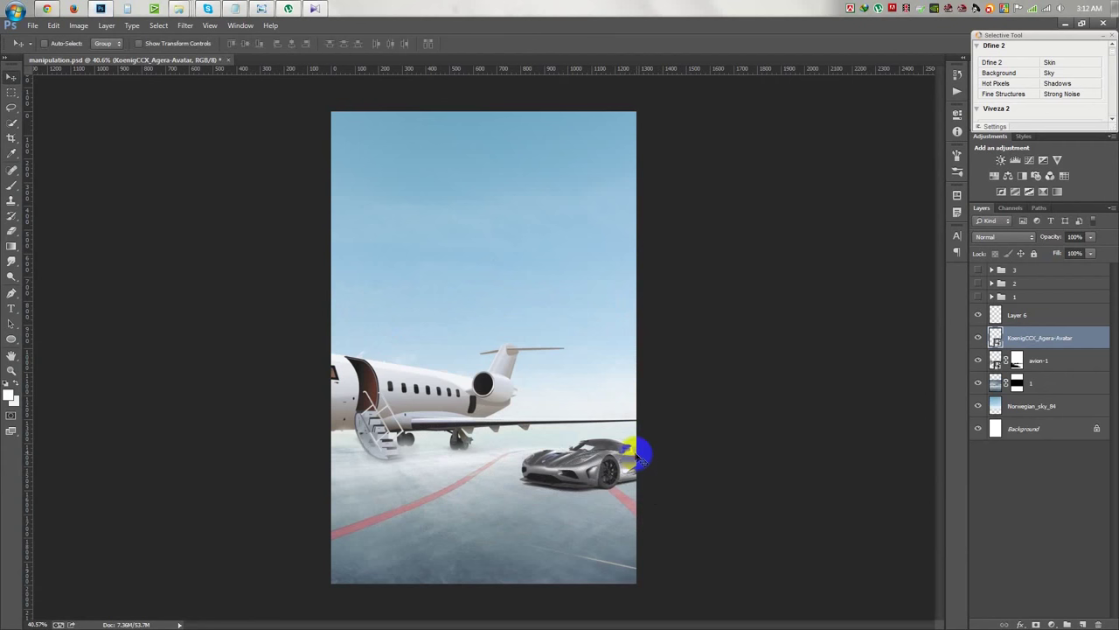
{"action": "key", "text": "ctrl+plus"}
{"action": "left_click", "coordinate": [1039, 360]}
- Scale the jet to about 85% and set it left with its wing over the car
{"action": "left_click_drag", "start_coordinate": [615, 390], "coordinate": [789, 388]}
{"action": "mouse_move", "coordinate": [394, 417]}
{"action": "left_mouse_down"}
{"action": "mouse_move", "coordinate": [587, 412]}
{"action": "mouse_move", "coordinate": [445, 408]}
{"action": "mouse_move", "coordinate": [519, 407]}
{"action": "left_mouse_up"}
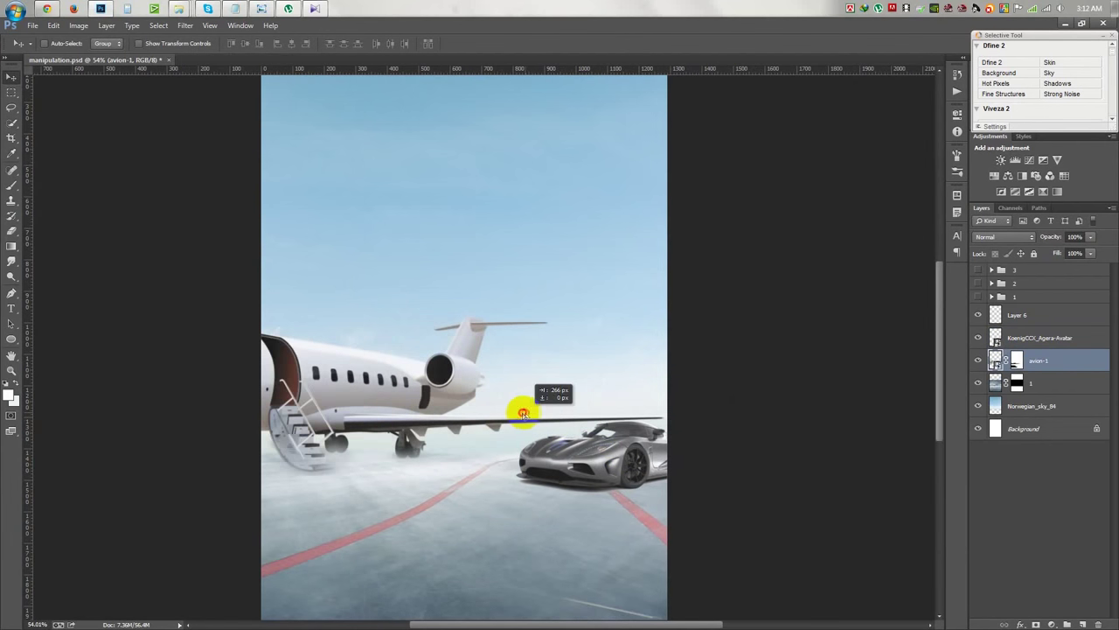
{"action": "key", "text": "ctrl+t"}
{"action": "left_click_drag", "start_coordinate": [670, 315], "coordinate": [660, 337]}
{"action": "left_click_drag", "start_coordinate": [580, 358], "coordinate": [605, 359]}
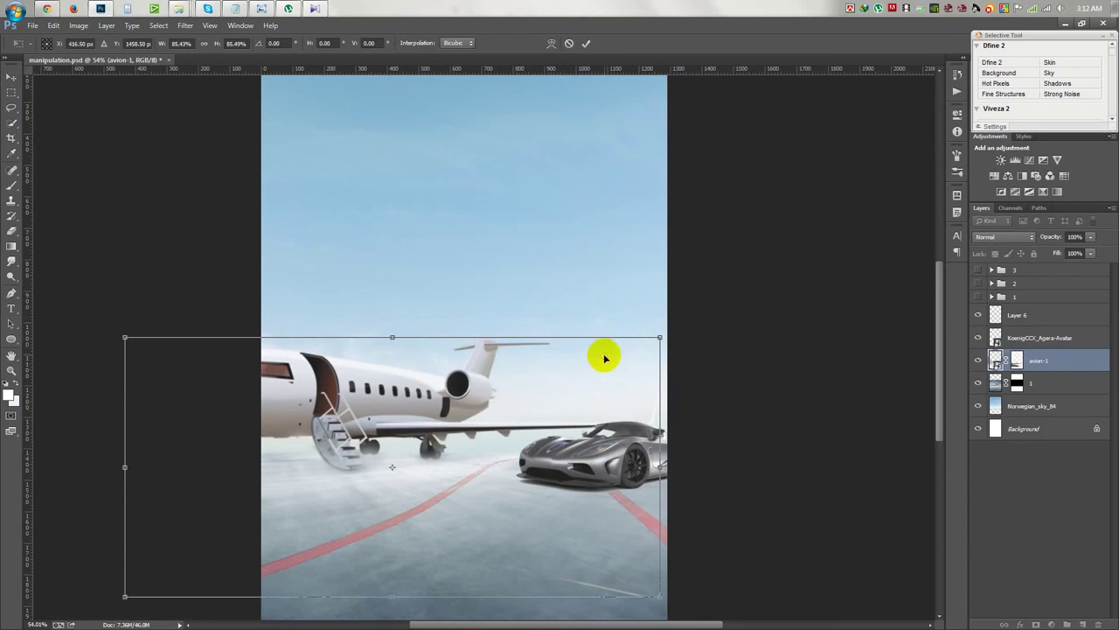
{"action": "key", "text": "Return"}
{"action": "left_click_drag", "start_coordinate": [517, 377], "coordinate": [516, 363]}
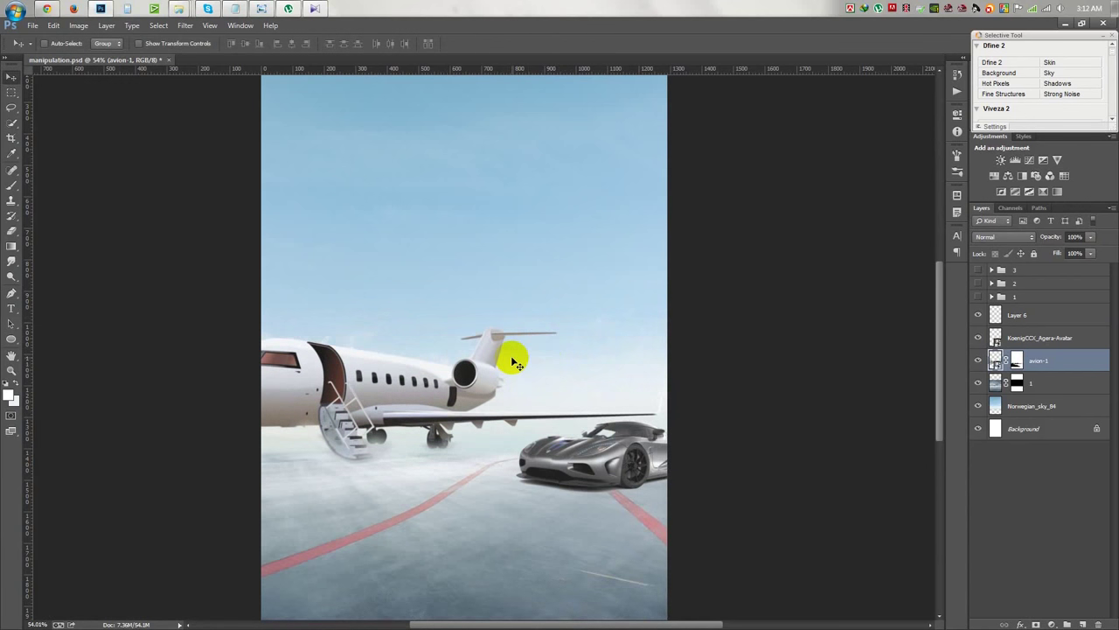
- Rasterize the KoenigCCX_Agera-Avatar car layer
{"action": "scroll", "coordinate": [594, 455], "scroll_direction": "up", "scroll_amount": 3}
{"action": "left_click", "coordinate": [569, 340], "text": "ctrl"}
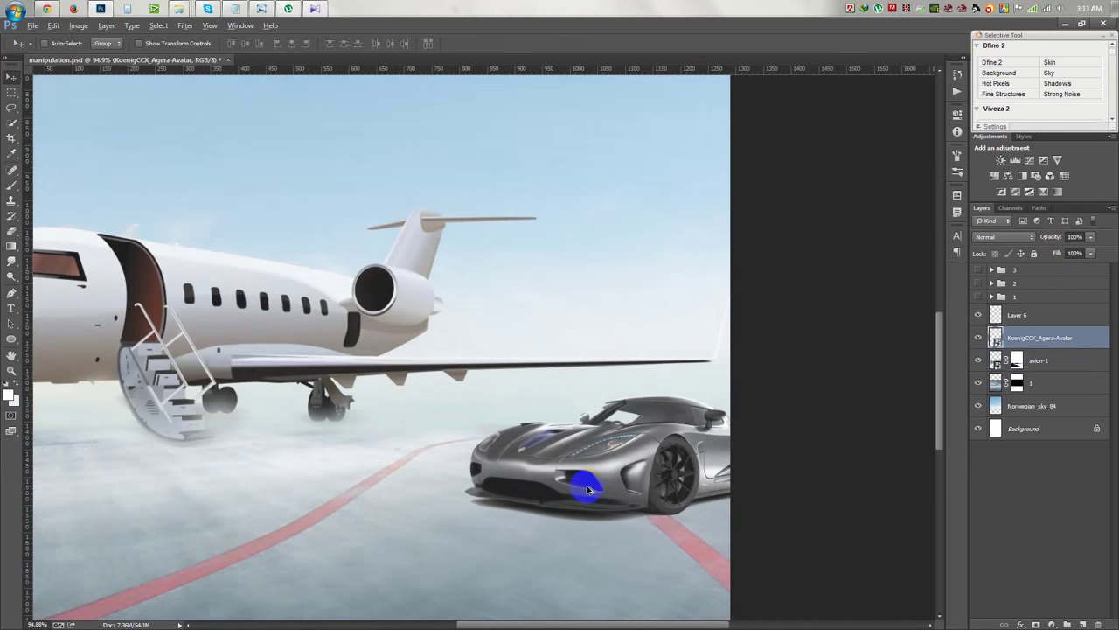
{"action": "left_click", "coordinate": [654, 420]}
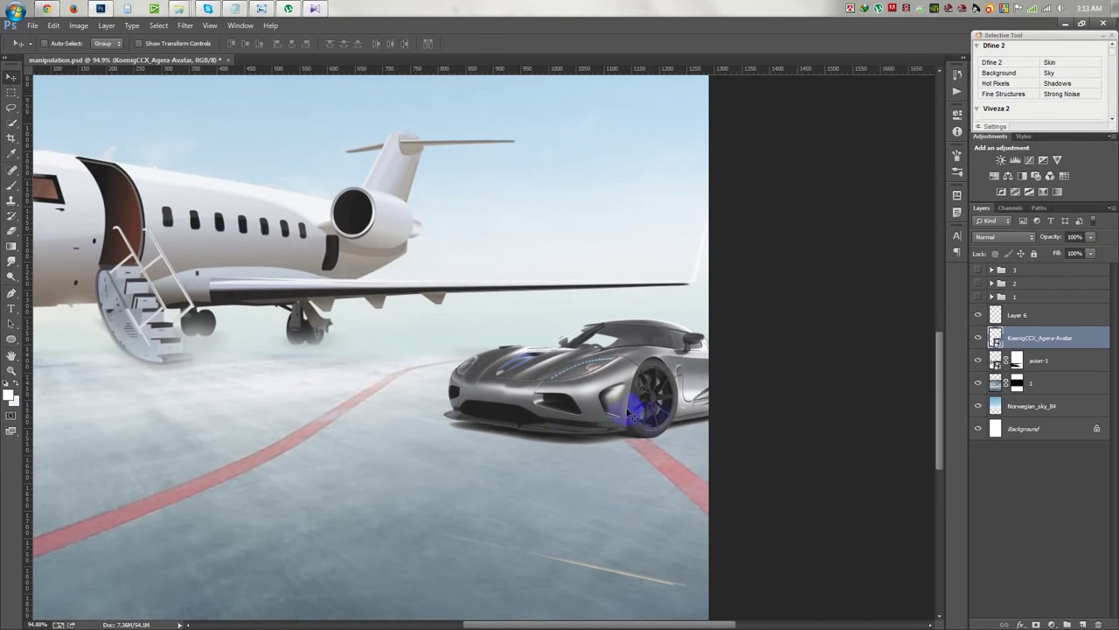
{"action": "right_click", "coordinate": [1051, 340]}
{"action": "left_click", "coordinate": [962, 325]}
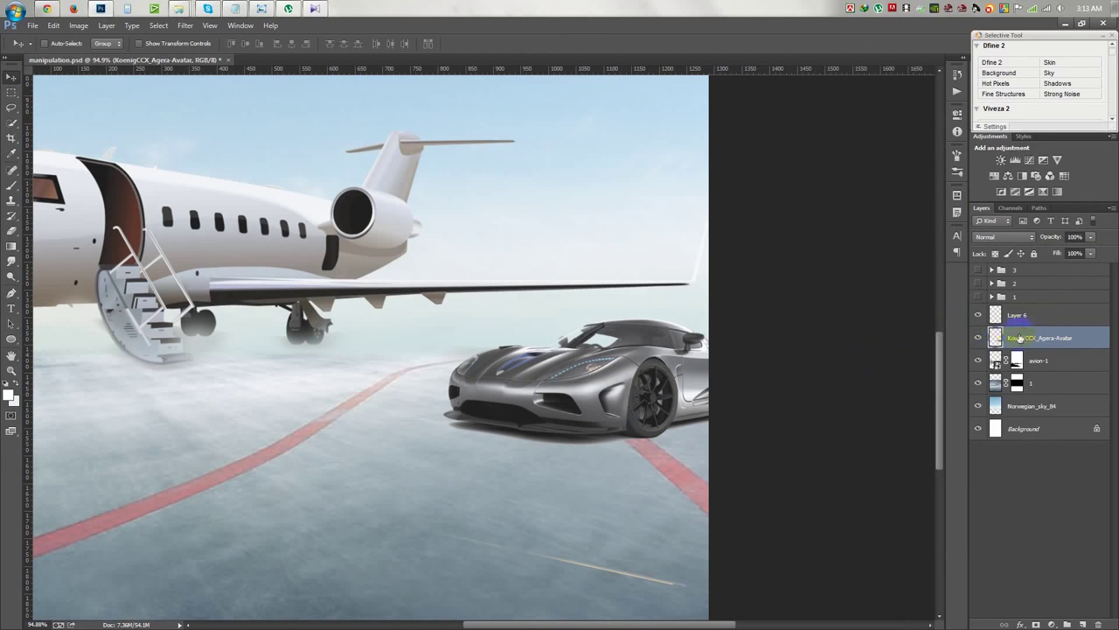
- Scale the car down to about 62%, raise it slightly, and duplicate the layer
{"action": "key", "text": "ctrl+t"}
{"action": "left_click_drag", "start_coordinate": [776, 318], "coordinate": [707, 344]}
{"action": "key", "text": "Return"}
{"action": "left_click_drag", "start_coordinate": [654, 375], "coordinate": [657, 365]}
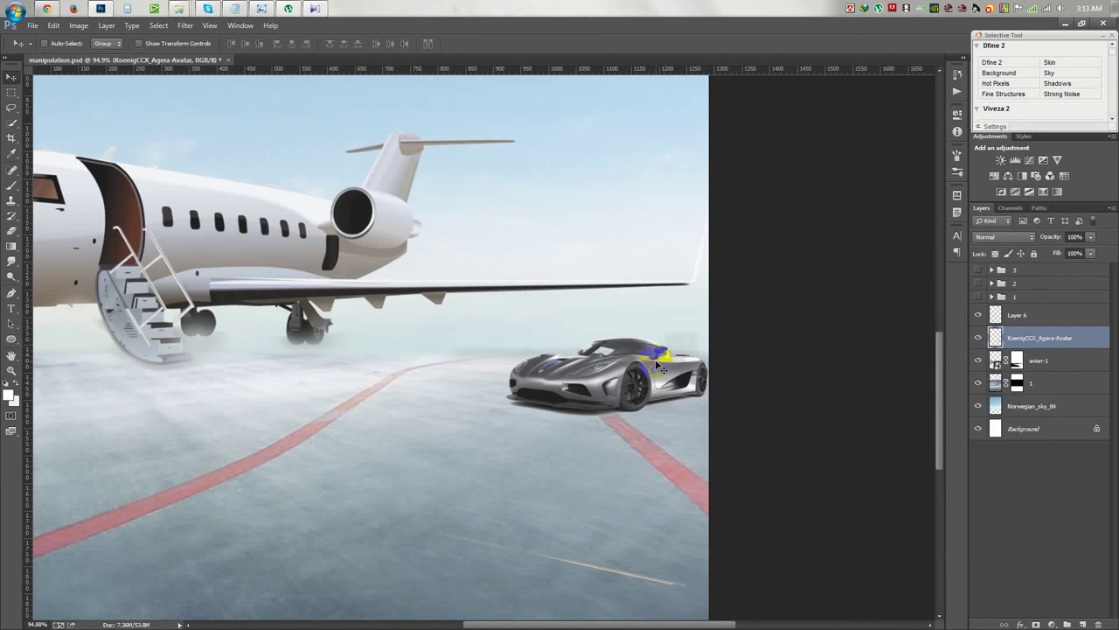
{"action": "key", "text": "ctrl+j"}
- Set the original car layer to Multiply at 46% opacity and show the car copy again
{"action": "left_click", "coordinate": [1037, 360]}
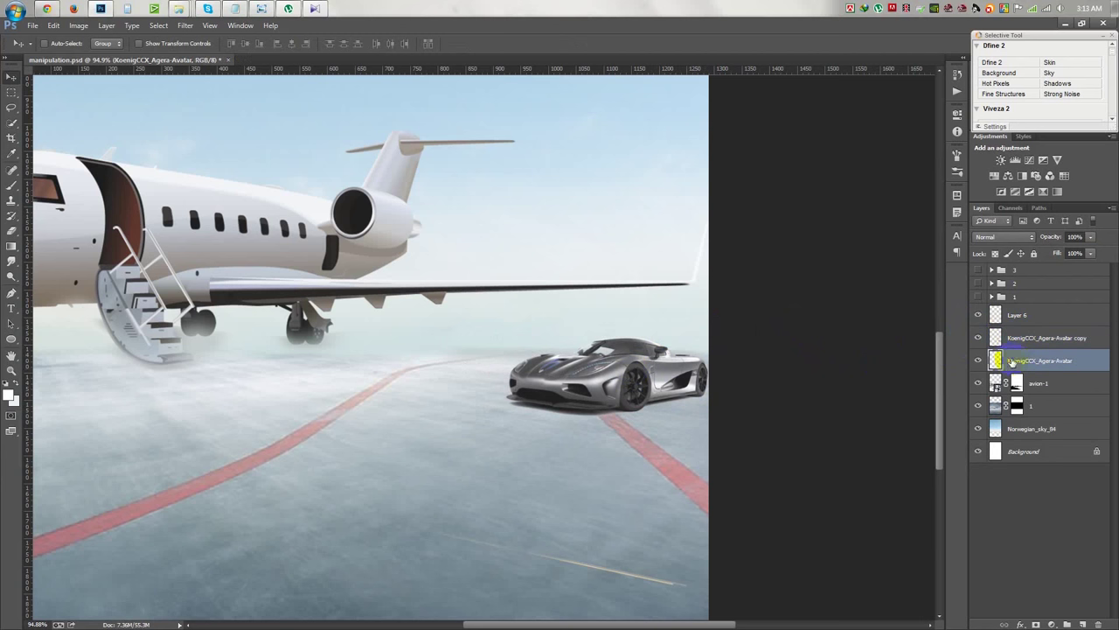
{"action": "left_click", "coordinate": [1005, 236]}
{"action": "left_click", "coordinate": [1005, 236]}
{"action": "left_click", "coordinate": [989, 287]}
{"action": "scroll", "coordinate": [994, 243], "scroll_direction": "down", "scroll_amount": 3}
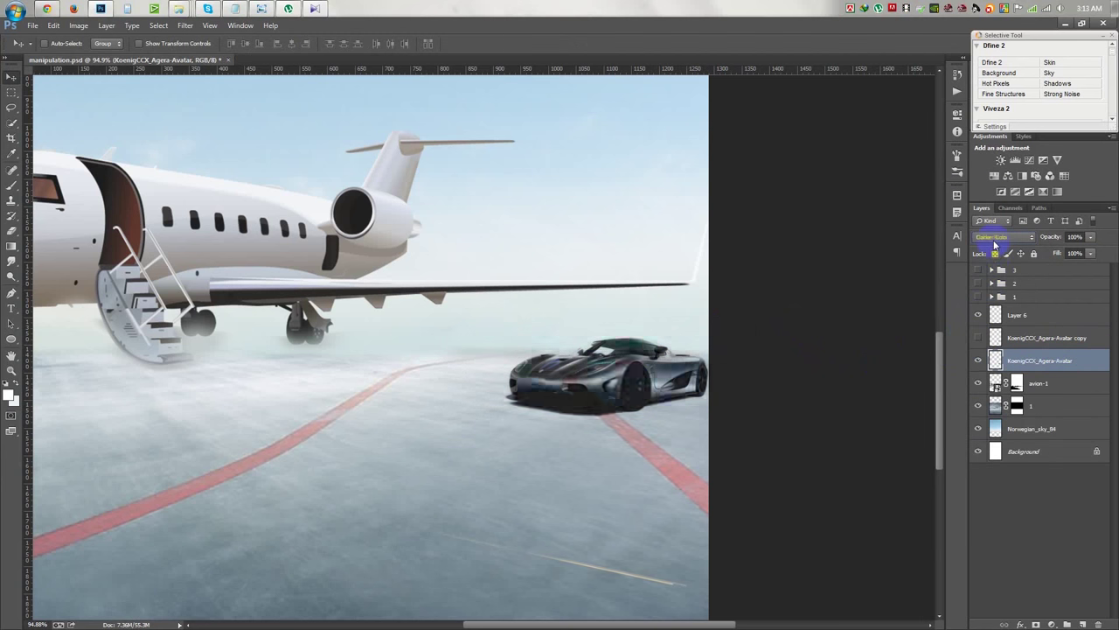
{"action": "scroll", "coordinate": [995, 243], "scroll_direction": "down", "scroll_amount": 2}
{"action": "scroll", "coordinate": [995, 243], "scroll_direction": "down", "scroll_amount": 3}
{"action": "scroll", "coordinate": [994, 245], "scroll_direction": "up", "scroll_amount": 5}
{"action": "scroll", "coordinate": [994, 245], "scroll_direction": "down", "scroll_amount": 5}
{"action": "scroll", "coordinate": [994, 245], "scroll_direction": "up", "scroll_amount": 5}
{"action": "scroll", "coordinate": [994, 245], "scroll_direction": "down", "scroll_amount": 5}
{"action": "left_click", "coordinate": [997, 238]}
{"action": "left_click", "coordinate": [988, 286]}
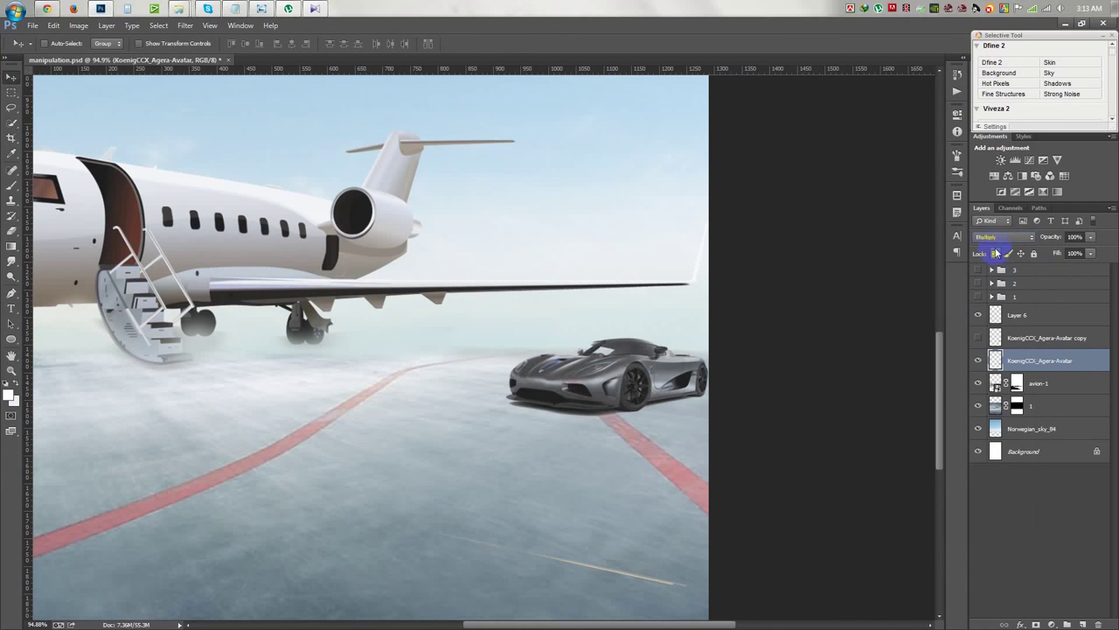
{"action": "left_click_drag", "start_coordinate": [1033, 238], "coordinate": [1018, 238]}
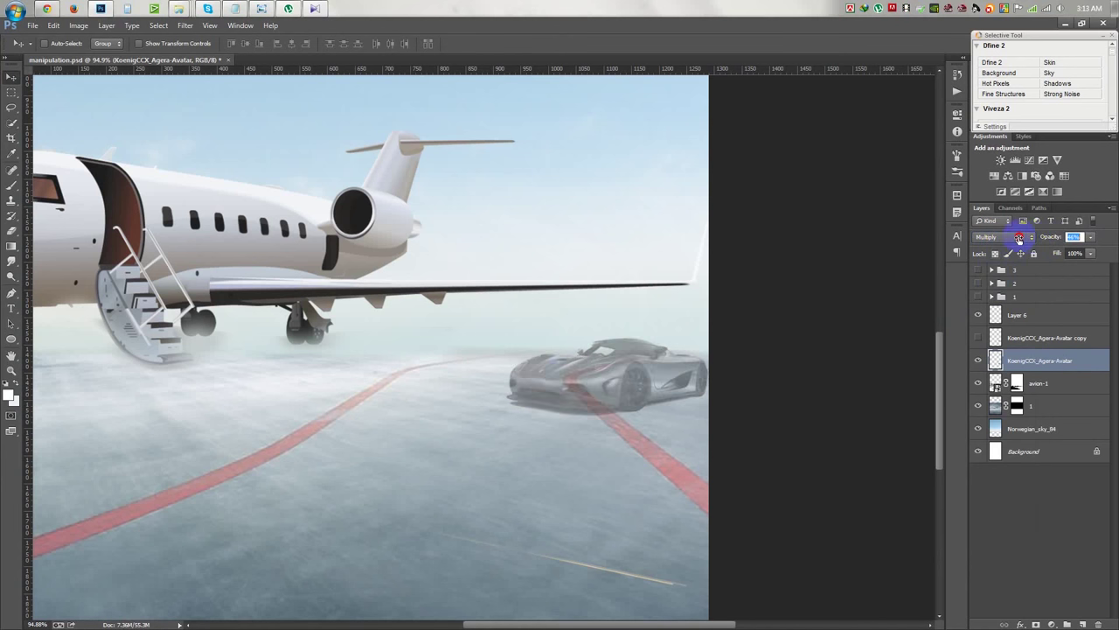
{"action": "left_click", "coordinate": [979, 338]}
{"action": "left_click", "coordinate": [1008, 338]}
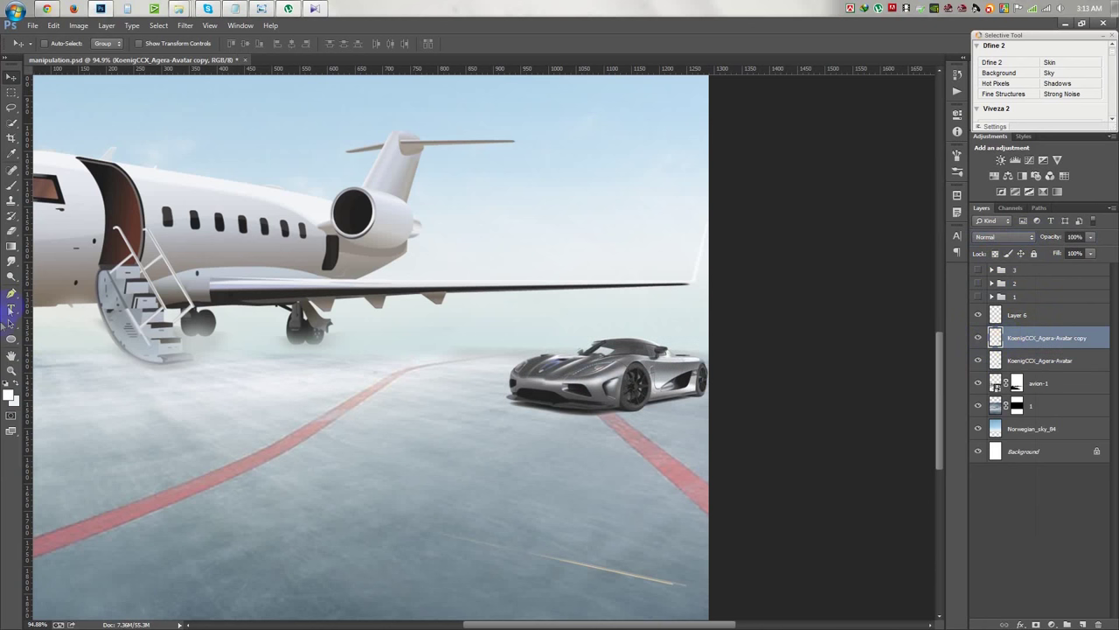
- Erase the car copy's lower edge so it fades into the runway, then fit the poster on screen
{"action": "left_click", "coordinate": [12, 230]}
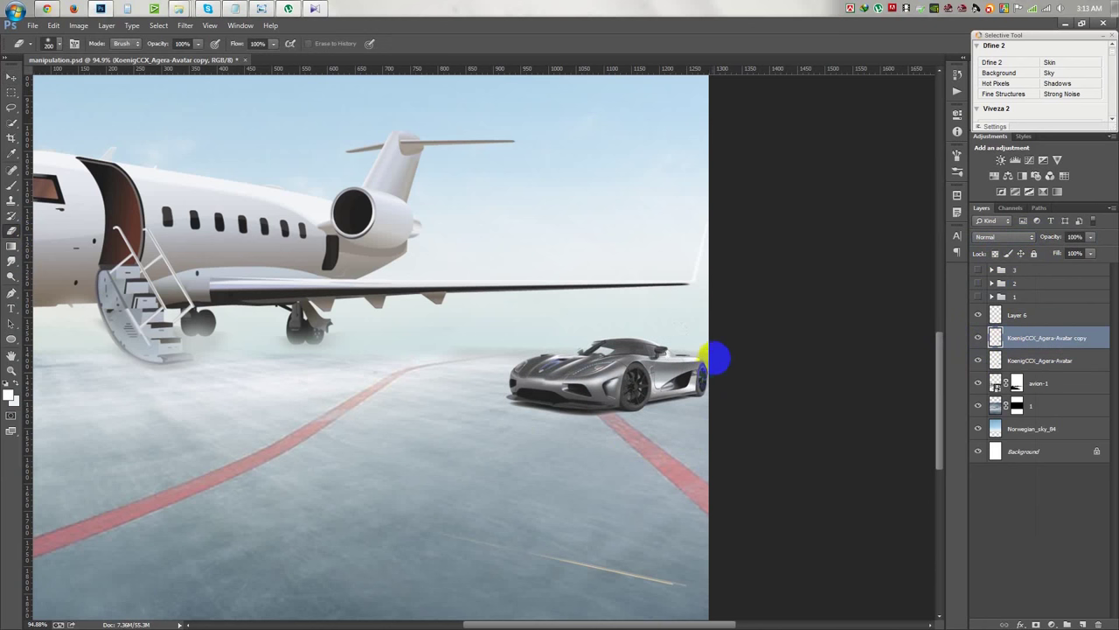
{"action": "mouse_move", "coordinate": [654, 289]}
{"action": "left_mouse_down"}
{"action": "mouse_move", "coordinate": [475, 412]}
{"action": "mouse_move", "coordinate": [680, 450]}
{"action": "mouse_move", "coordinate": [496, 459]}
{"action": "left_mouse_up"}
{"action": "key", "text": "ctrl+z"}
{"action": "key", "text": "ctrl+z"}
{"action": "key", "text": "ctrl+z"}
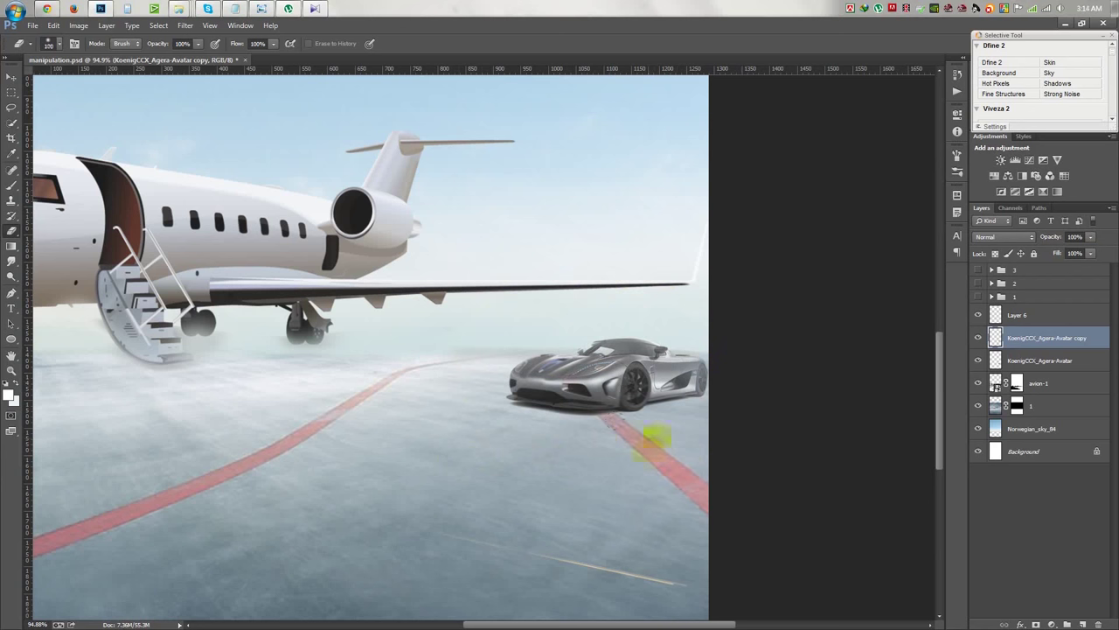
{"action": "key", "text": "alt+bracketleft"}
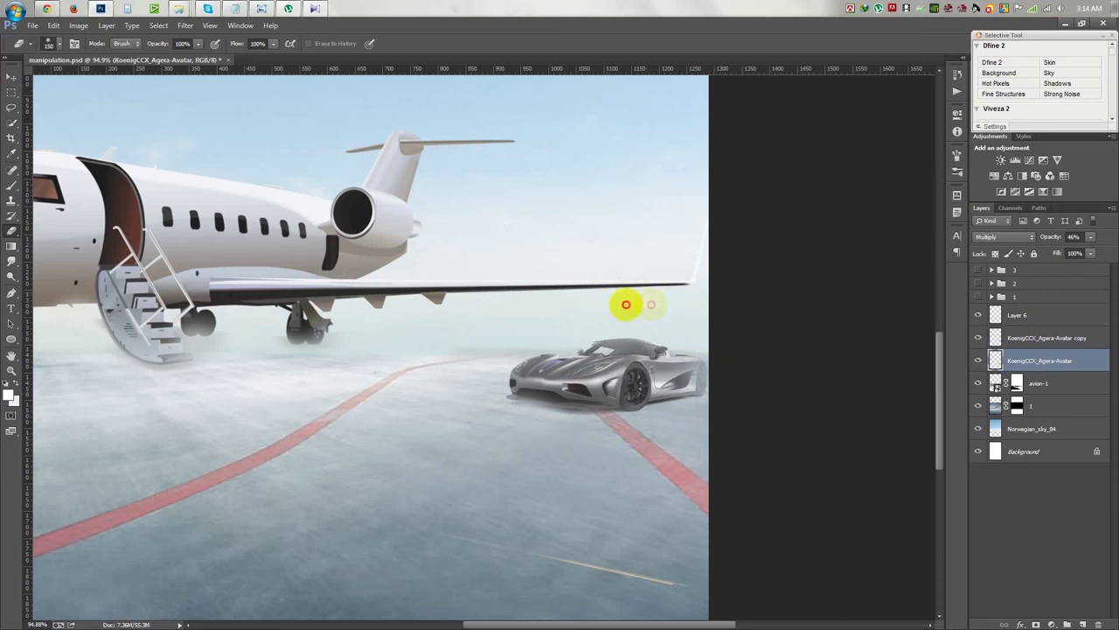
{"action": "key", "text": "ctrl+0"}
{"action": "key", "text": "alt+bracketright"}
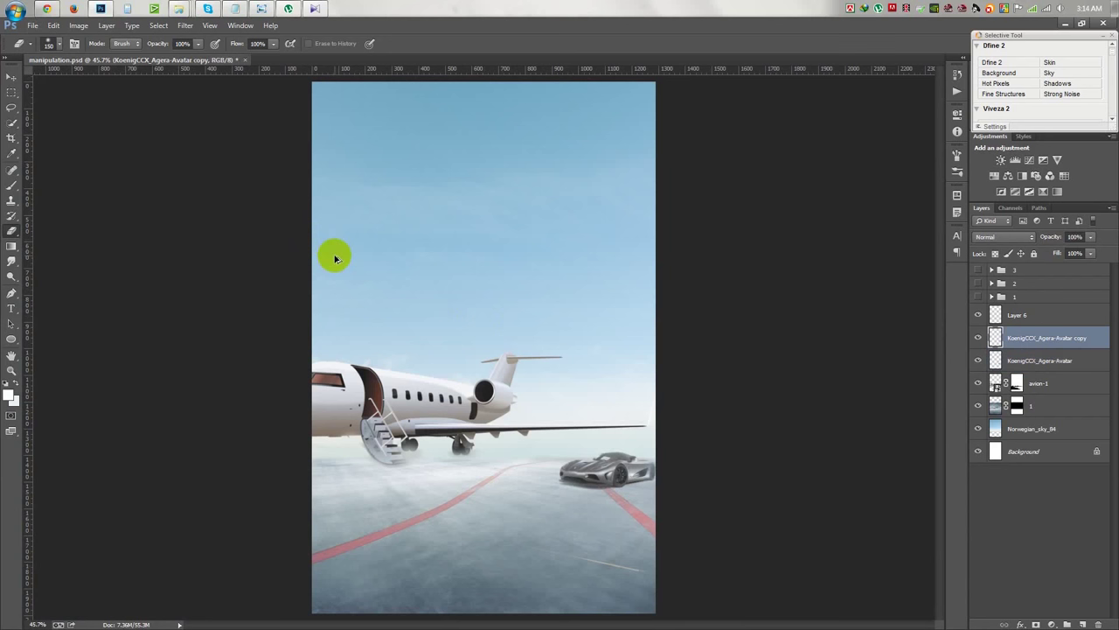
{"action": "left_click", "coordinate": [12, 77]}
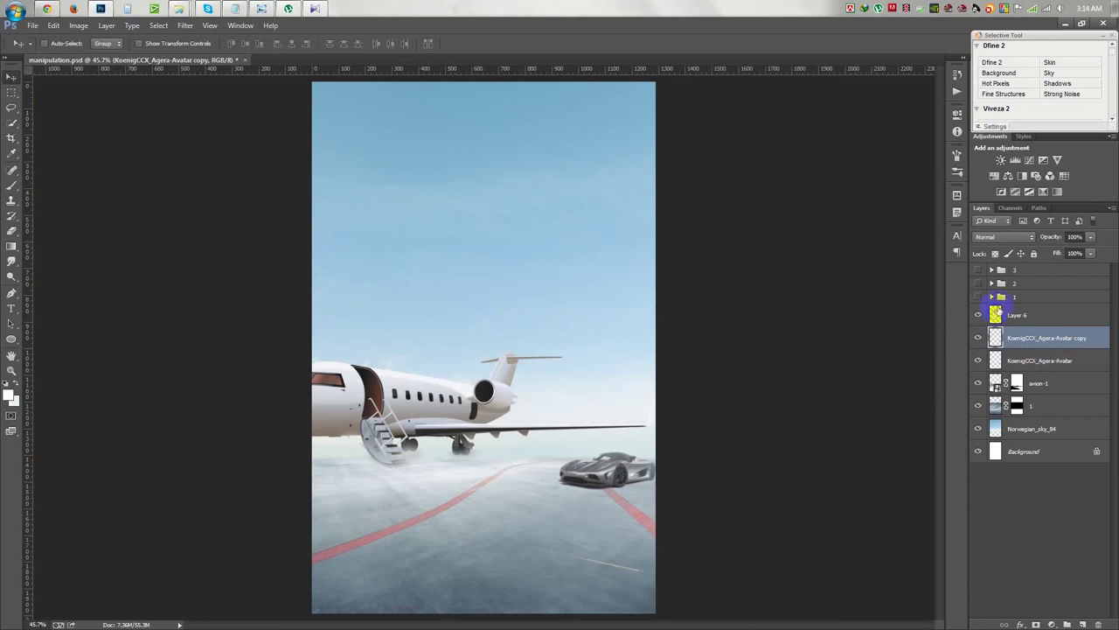
- Reveal the three men's groups, move them onto the runway, and briefly select the avion-1 mask
{"action": "left_click", "coordinate": [980, 270]}
{"action": "left_click", "coordinate": [1027, 301]}
{"action": "left_click", "coordinate": [1014, 270], "text": "shift"}
{"action": "left_click_drag", "start_coordinate": [744, 332], "coordinate": [745, 362]}
{"action": "left_click", "coordinate": [349, 396], "text": "ctrl"}
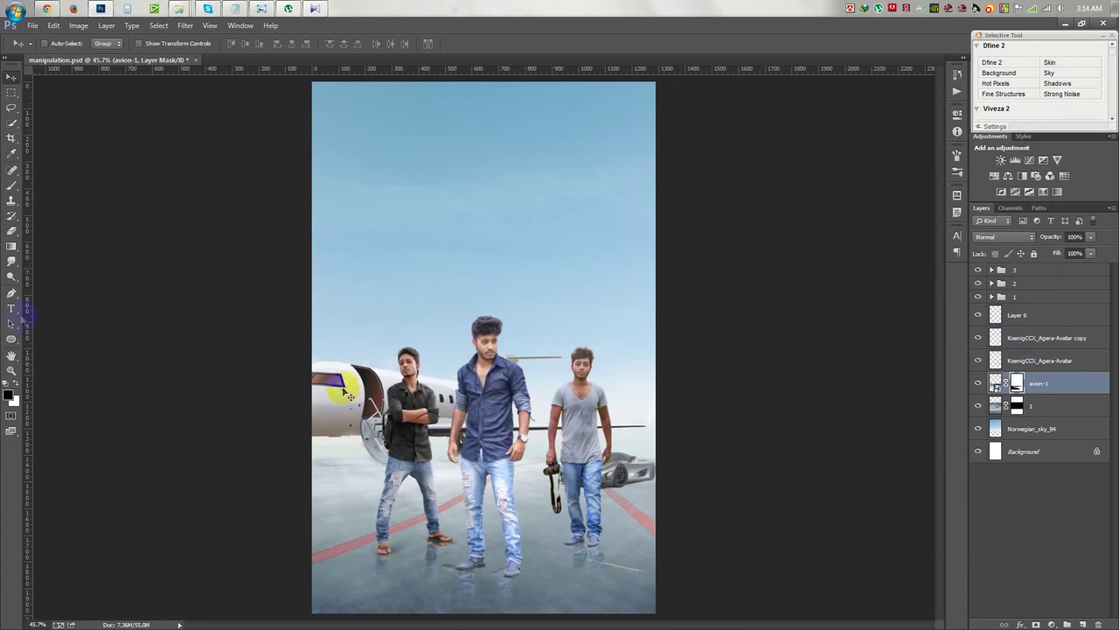
{"action": "left_click", "coordinate": [12, 185]}
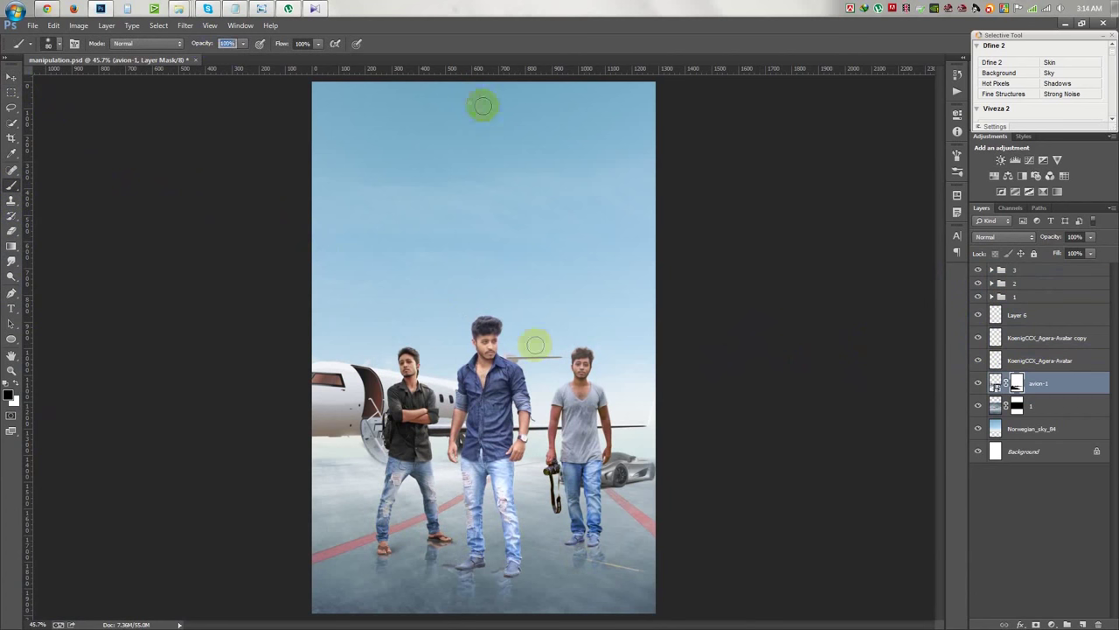
{"action": "left_click", "coordinate": [12, 77]}
- Enlarge both Koenig car layers, flip them horizontally, and place them at the runway's right edge
{"action": "left_click", "coordinate": [1040, 339]}
{"action": "left_click", "coordinate": [1040, 360], "text": "shift"}
{"action": "key", "text": "ctrl+t"}
{"action": "mouse_move", "coordinate": [670, 432]}
{"action": "left_mouse_down"}
{"action": "mouse_move", "coordinate": [648, 464]}
{"action": "mouse_move", "coordinate": [679, 443]}
{"action": "left_mouse_up"}
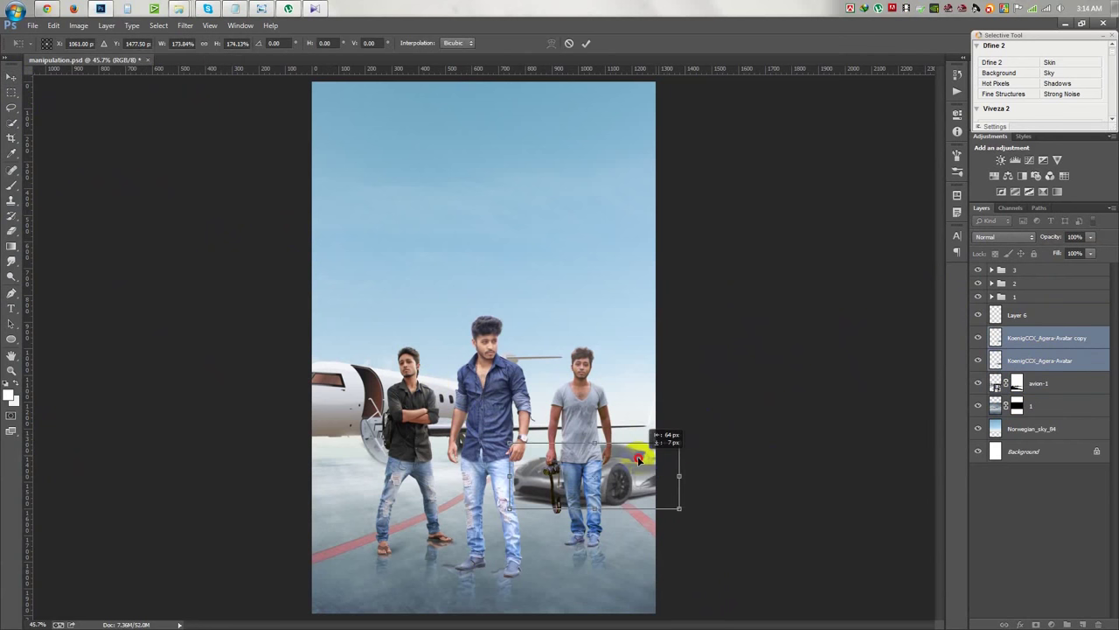
{"action": "right_click", "coordinate": [638, 455]}
{"action": "left_click", "coordinate": [672, 438]}
{"action": "mouse_move", "coordinate": [614, 468]}
{"action": "left_mouse_down"}
{"action": "mouse_move", "coordinate": [670, 468]}
{"action": "mouse_move", "coordinate": [657, 468]}
{"action": "mouse_move", "coordinate": [662, 457]}
{"action": "left_mouse_up"}
{"action": "key", "text": "Return"}
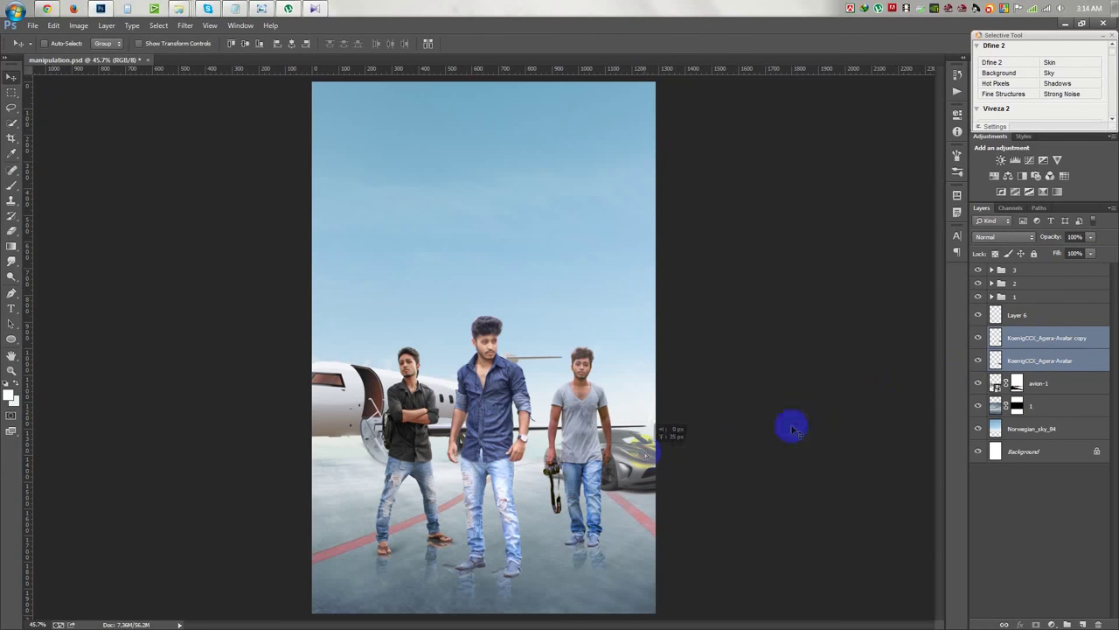
- Reposition the avion-1 jet higher behind the men
{"action": "left_click", "coordinate": [680, 381], "text": "ctrl"}
{"action": "left_click_drag", "start_coordinate": [680, 380], "coordinate": [759, 411]}
{"action": "left_click_drag", "start_coordinate": [439, 371], "coordinate": [411, 414]}
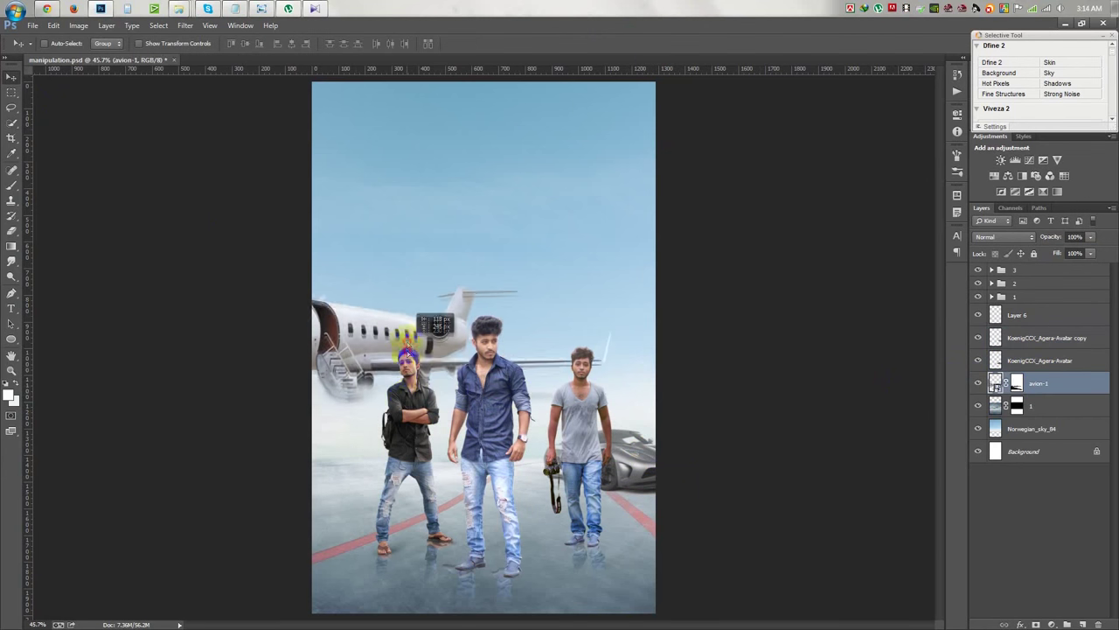
- Stretch layer 1 taller and move the Norwegian_sky_84 sky layer down
{"action": "left_click", "coordinate": [1028, 406]}
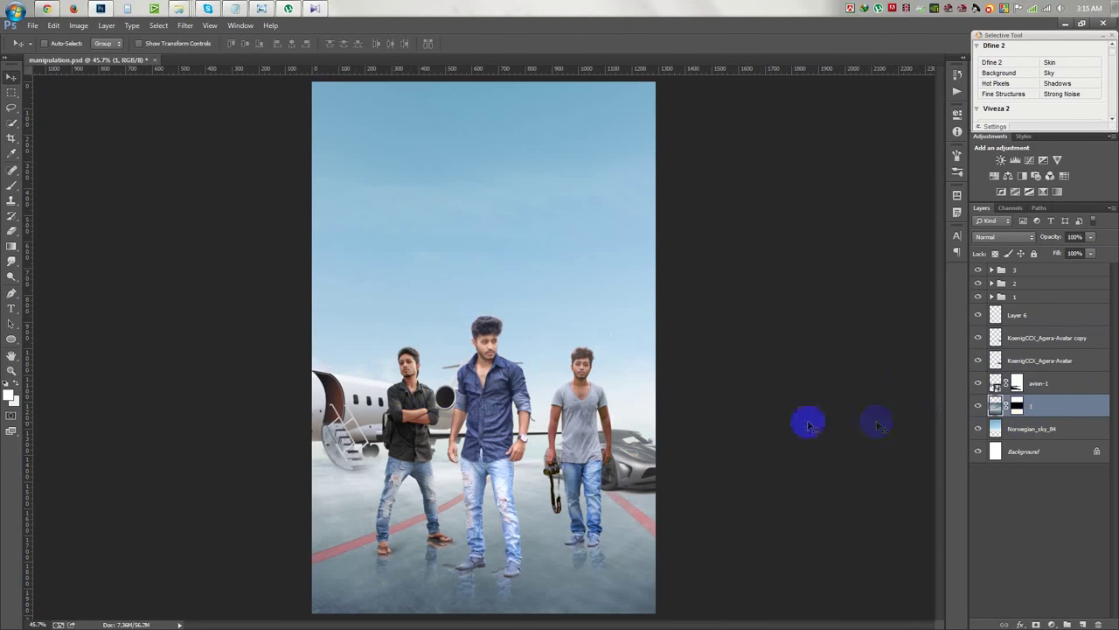
{"action": "key", "text": "ctrl+t"}
{"action": "left_click_drag", "start_coordinate": [484, 269], "coordinate": [495, 196]}
{"action": "left_click", "coordinate": [1041, 429]}
{"action": "left_click_drag", "start_coordinate": [686, 307], "coordinate": [687, 358]}
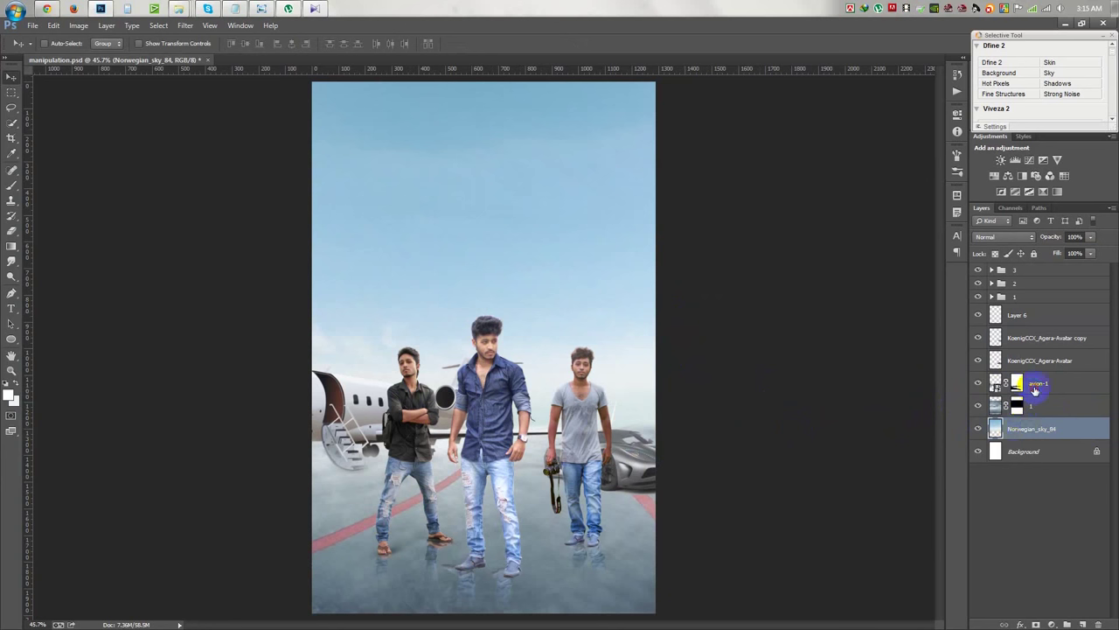
- Move the jet and car layers up together and nudge the right-hand man left
{"action": "left_click", "coordinate": [1035, 385]}
{"action": "left_click", "coordinate": [1041, 337], "text": "shift"}
{"action": "mouse_move", "coordinate": [857, 376]}
{"action": "left_mouse_down"}
{"action": "mouse_move", "coordinate": [577, 413]}
{"action": "mouse_move", "coordinate": [577, 429]}
{"action": "left_mouse_up"}
{"action": "left_click", "coordinate": [1025, 297]}
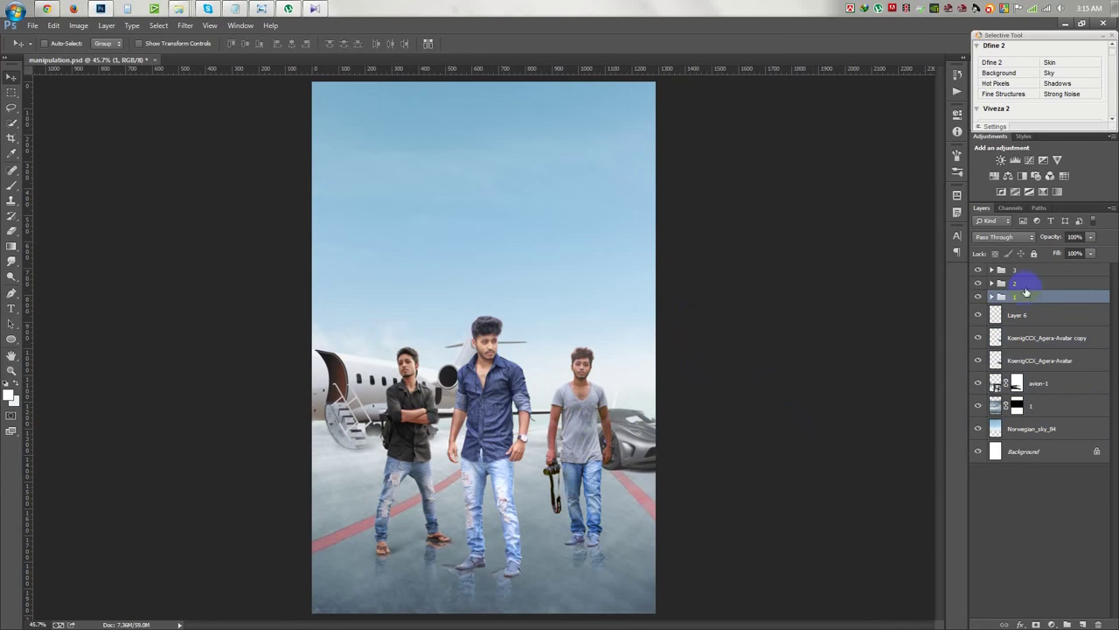
{"action": "left_click", "coordinate": [1023, 284]}
{"action": "key", "text": "shift+Left"}
{"action": "key", "text": "shift+Left"}
{"action": "key", "text": "shift+Left"}
{"action": "key", "text": "shift+Left"}
- Scale all three figure groups together to about 117%
{"action": "left_click", "coordinate": [1019, 269]}
{"action": "left_click", "coordinate": [1015, 296], "text": "shift"}
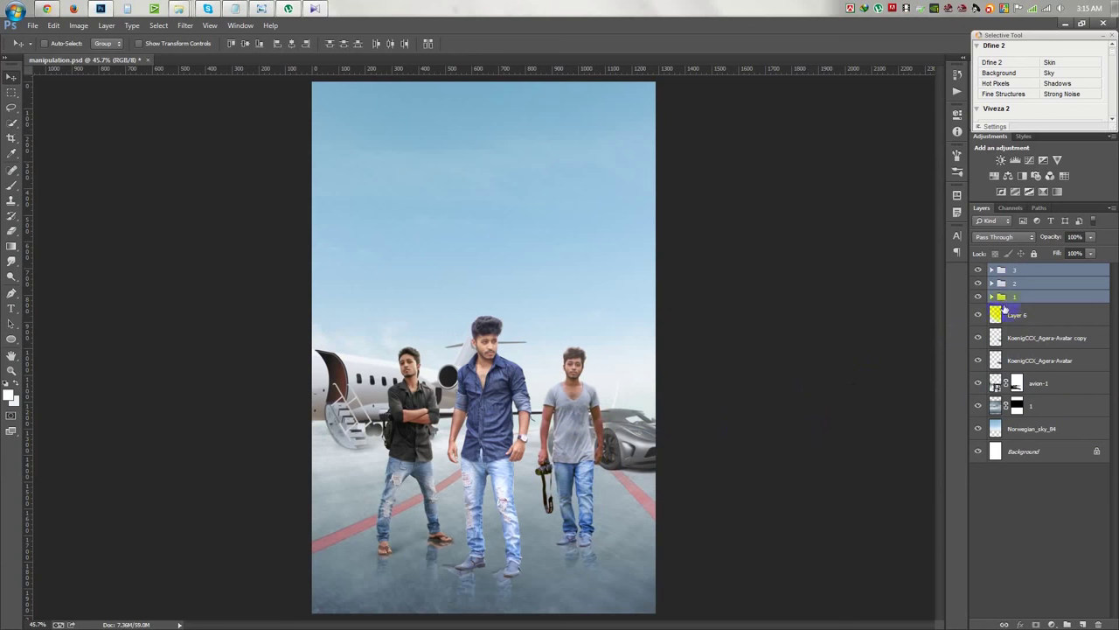
{"action": "key", "text": "ctrl+t"}
{"action": "mouse_move", "coordinate": [612, 313]}
{"action": "left_mouse_down"}
{"action": "mouse_move", "coordinate": [636, 263]}
{"action": "mouse_move", "coordinate": [610, 314]}
{"action": "left_mouse_up"}
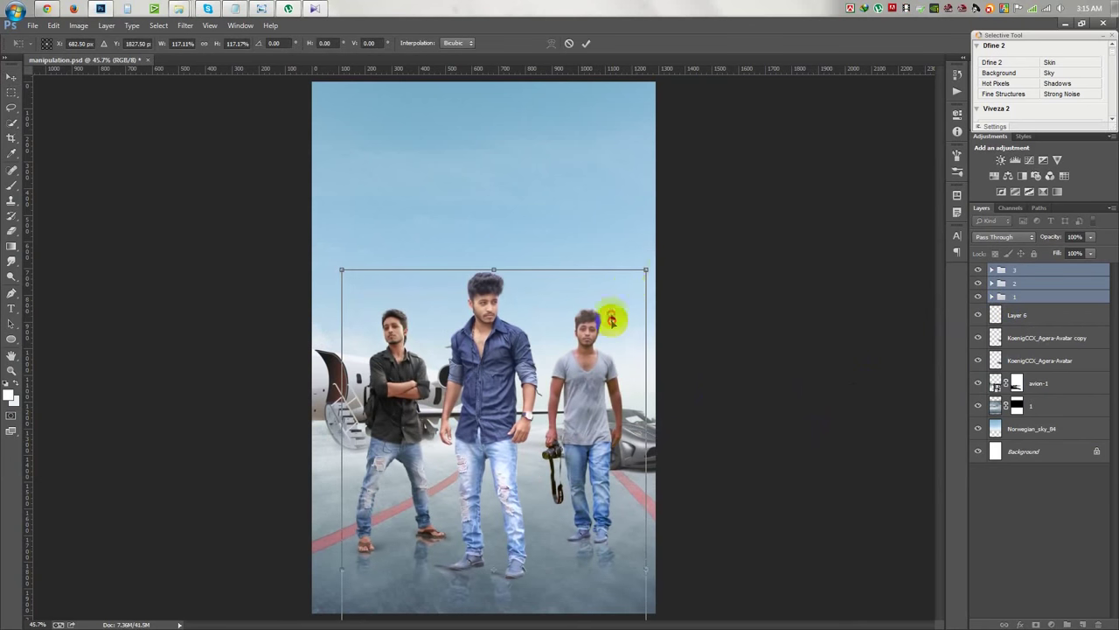
{"action": "left_click", "coordinate": [586, 42]}
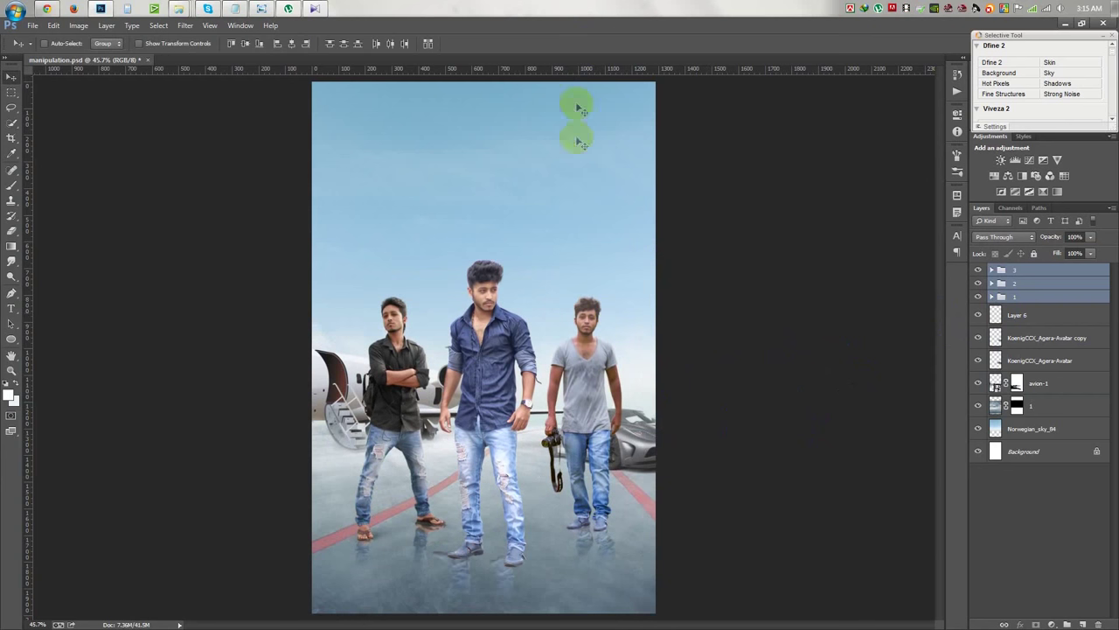
{"action": "left_click", "coordinate": [991, 270]}
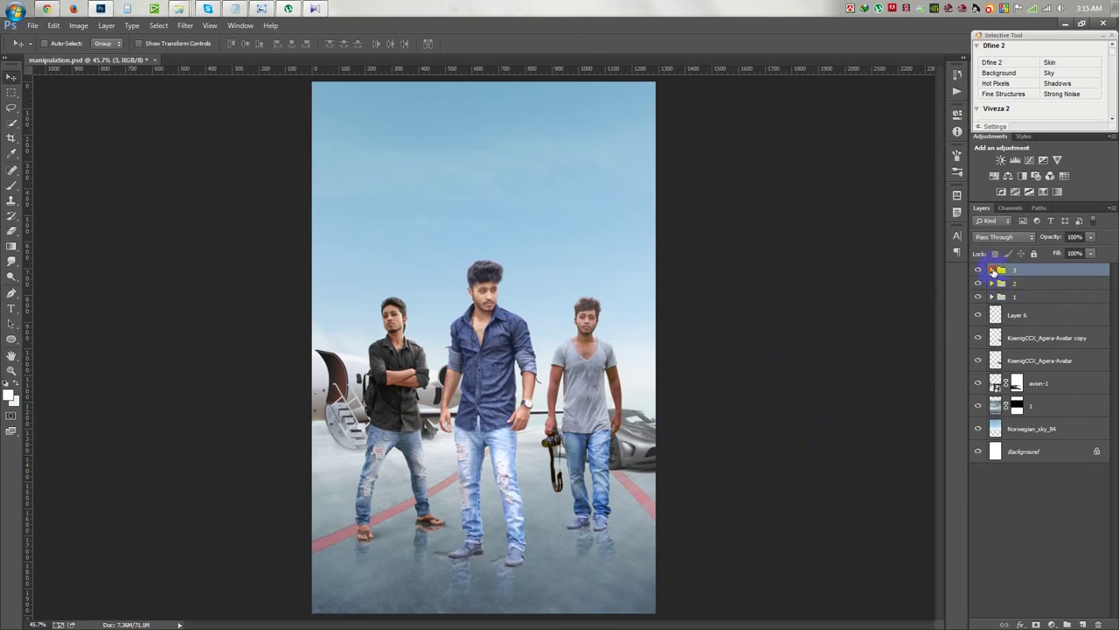
- Rasterize the Layer 2 copy reflection, move it below the feet, and set 29% opacity
{"action": "left_click", "coordinate": [1054, 310]}
{"action": "left_click_drag", "start_coordinate": [577, 525], "coordinate": [569, 536]}
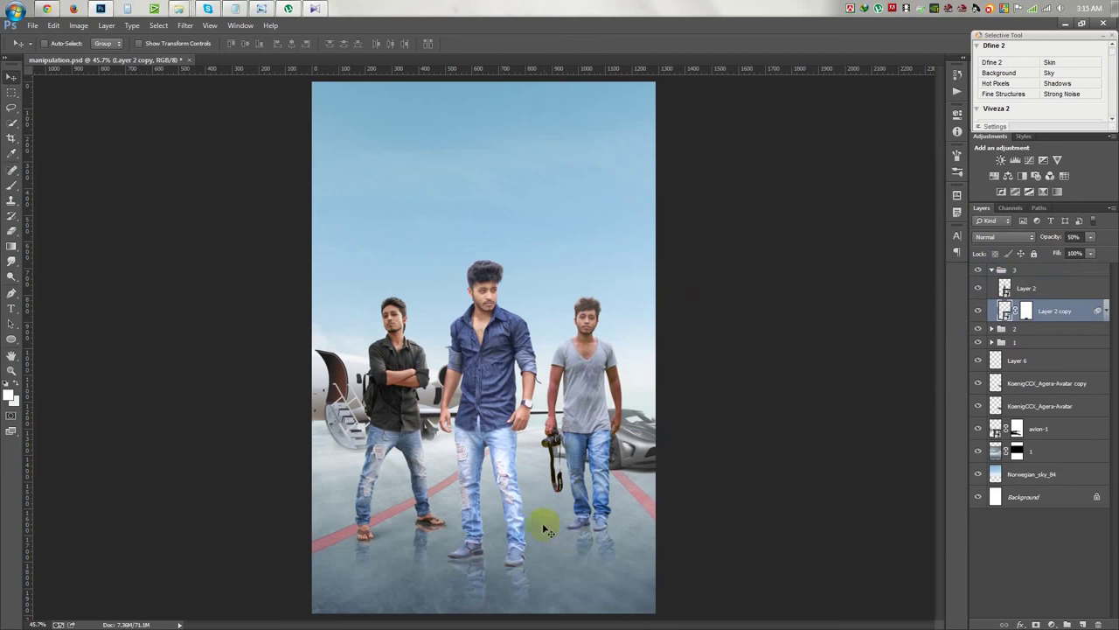
{"action": "left_click_drag", "start_coordinate": [486, 552], "coordinate": [495, 558]}
{"action": "scroll", "coordinate": [514, 557], "scroll_direction": "up", "scroll_amount": 3}
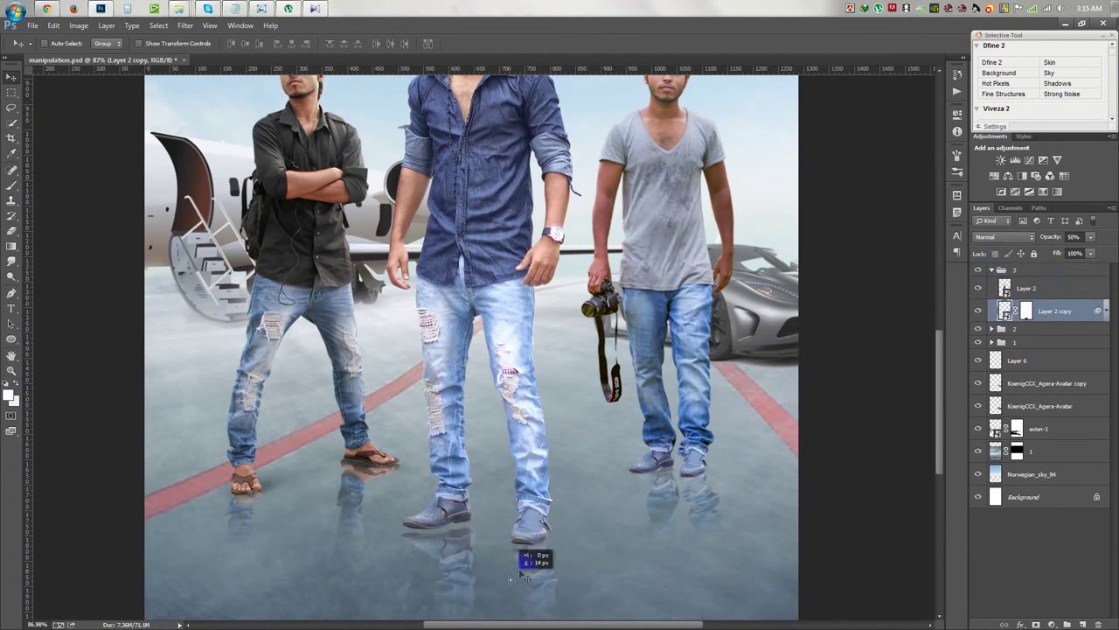
{"action": "right_click", "coordinate": [1057, 316]}
{"action": "left_click", "coordinate": [1000, 300]}
{"action": "left_click_drag", "start_coordinate": [532, 542], "coordinate": [538, 547]}
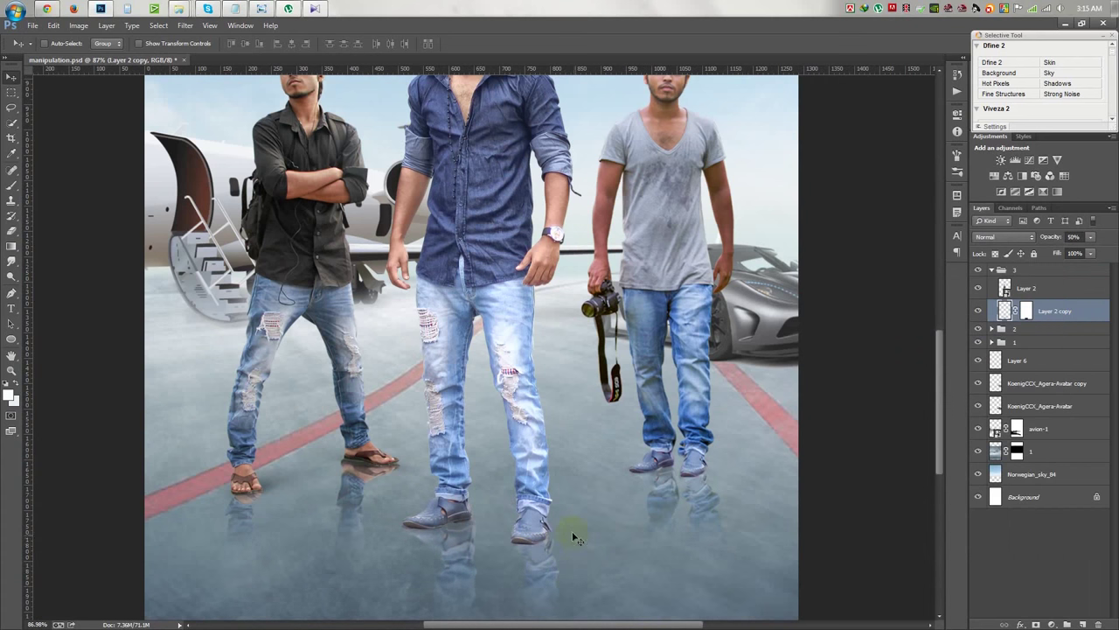
{"action": "left_click", "coordinate": [1043, 240]}
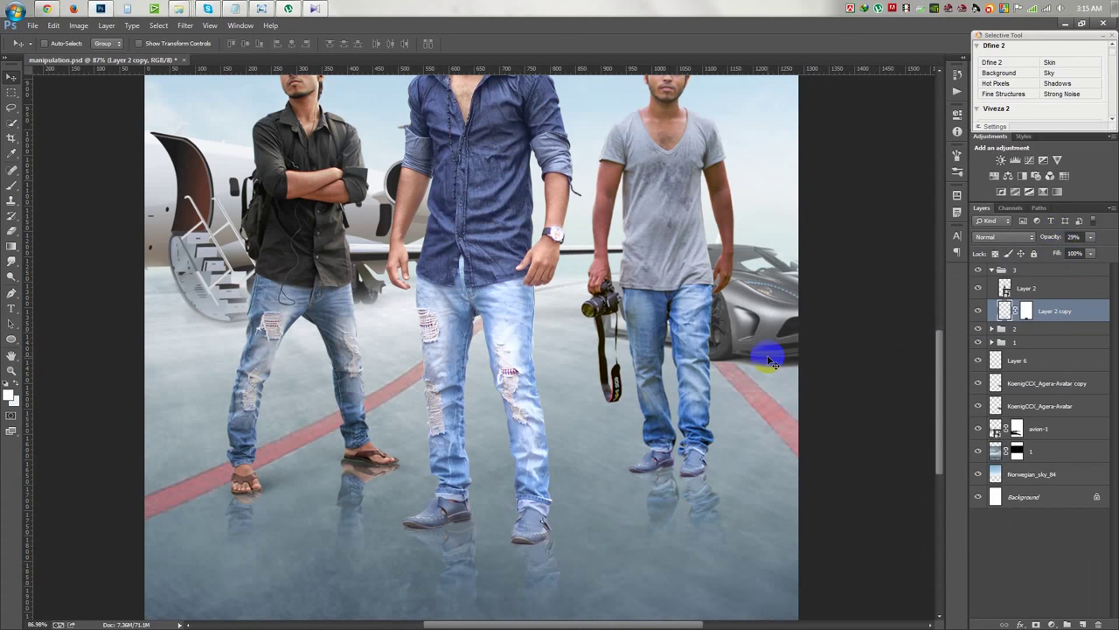
- Collapse group 3 and add a new empty Layer 7 on top
{"action": "scroll", "coordinate": [769, 360], "scroll_direction": "down", "scroll_amount": 5}
{"action": "left_click", "coordinate": [991, 269]}
{"action": "left_click", "coordinate": [1023, 273]}
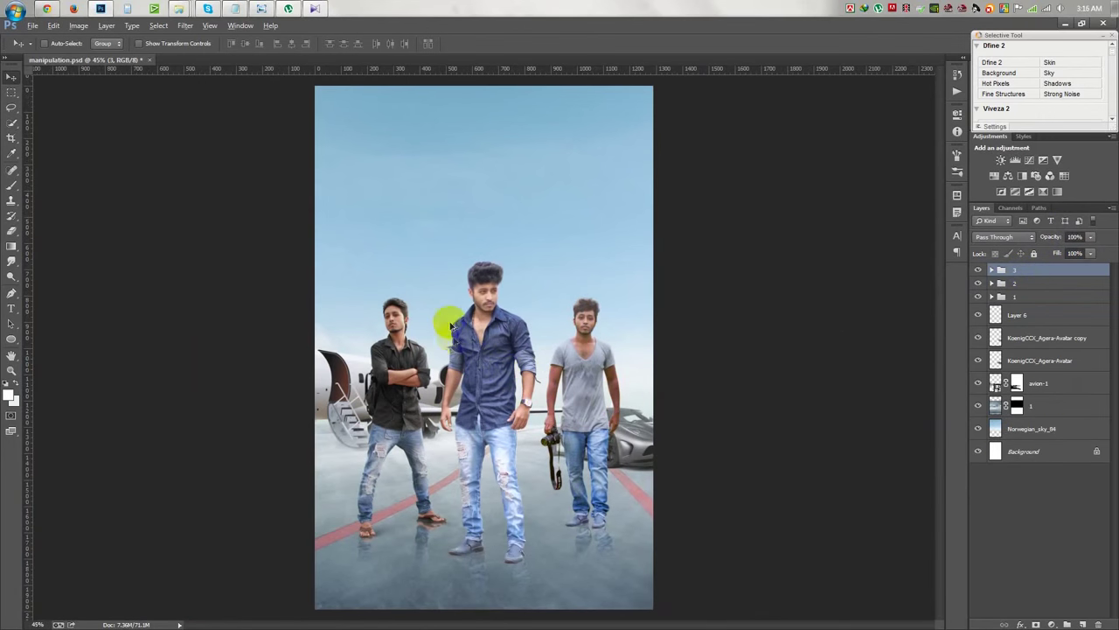
{"action": "scroll", "coordinate": [453, 341], "scroll_direction": "up", "scroll_amount": 5}
{"action": "left_click", "coordinate": [1083, 624]}
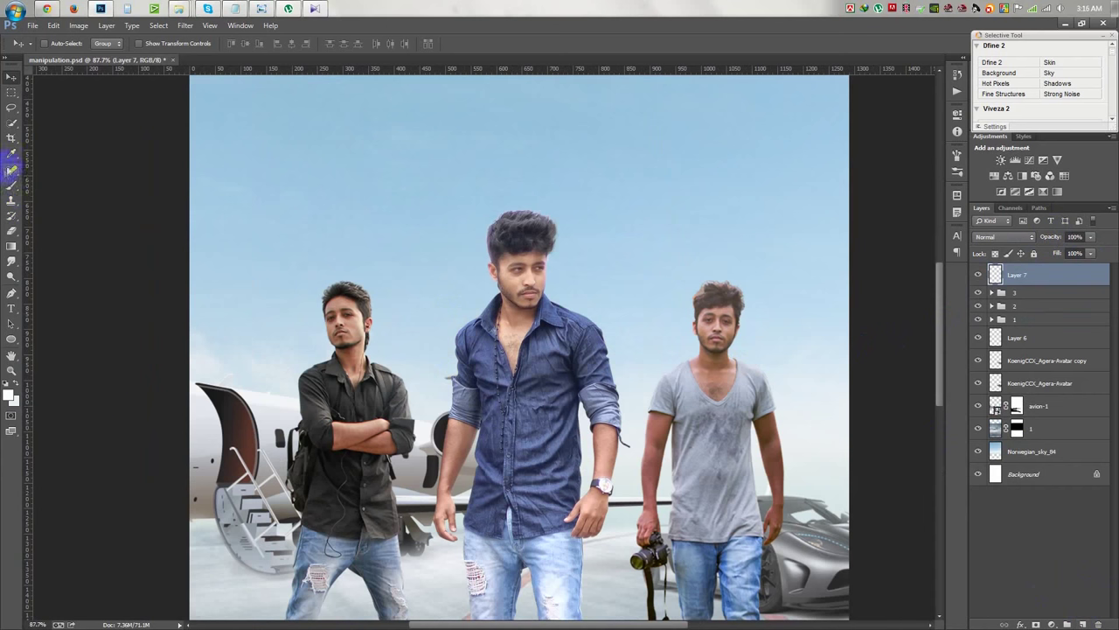
- Paint a pale-yellow glow between the left and middle men with a 400 px soft brush, blended as Screen
{"action": "left_click", "coordinate": [12, 186]}
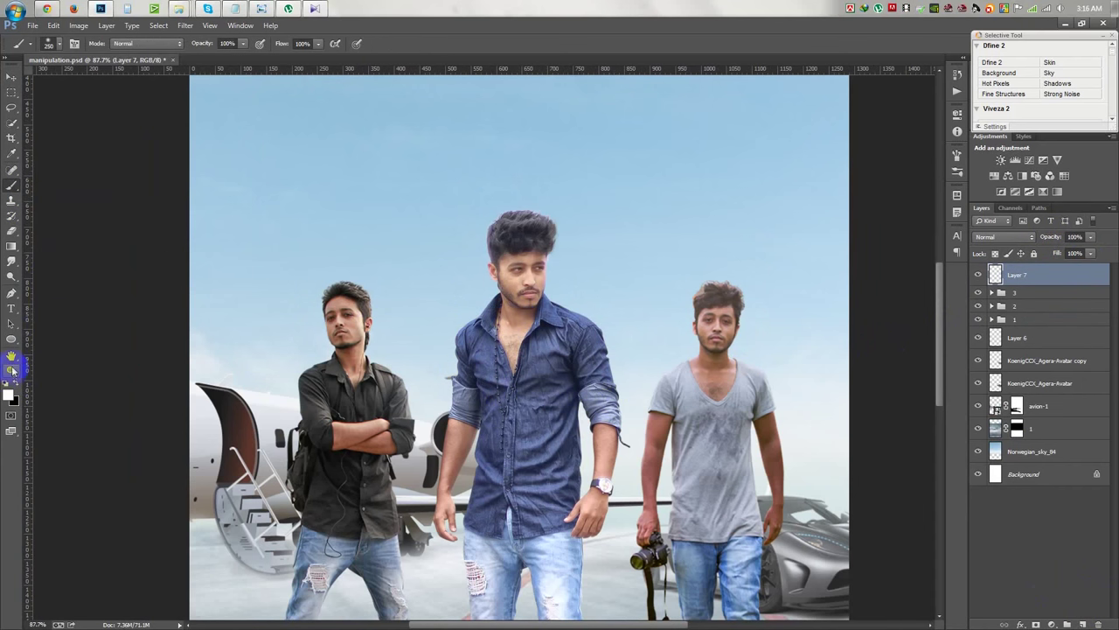
{"action": "left_click", "coordinate": [14, 401]}
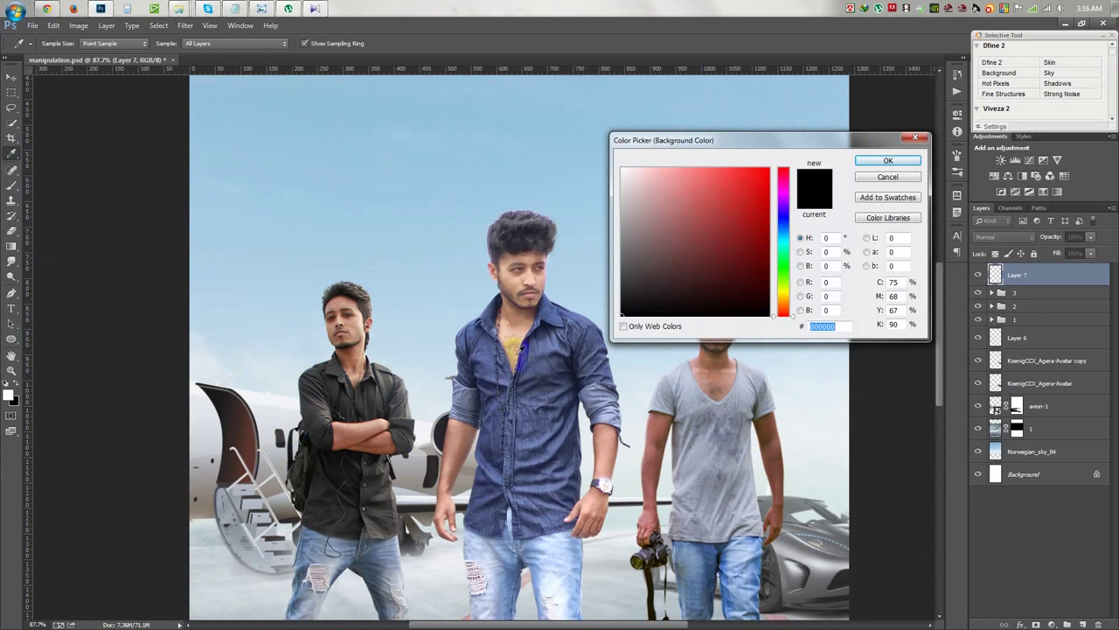
{"action": "left_click_drag", "start_coordinate": [636, 448], "coordinate": [773, 289]}
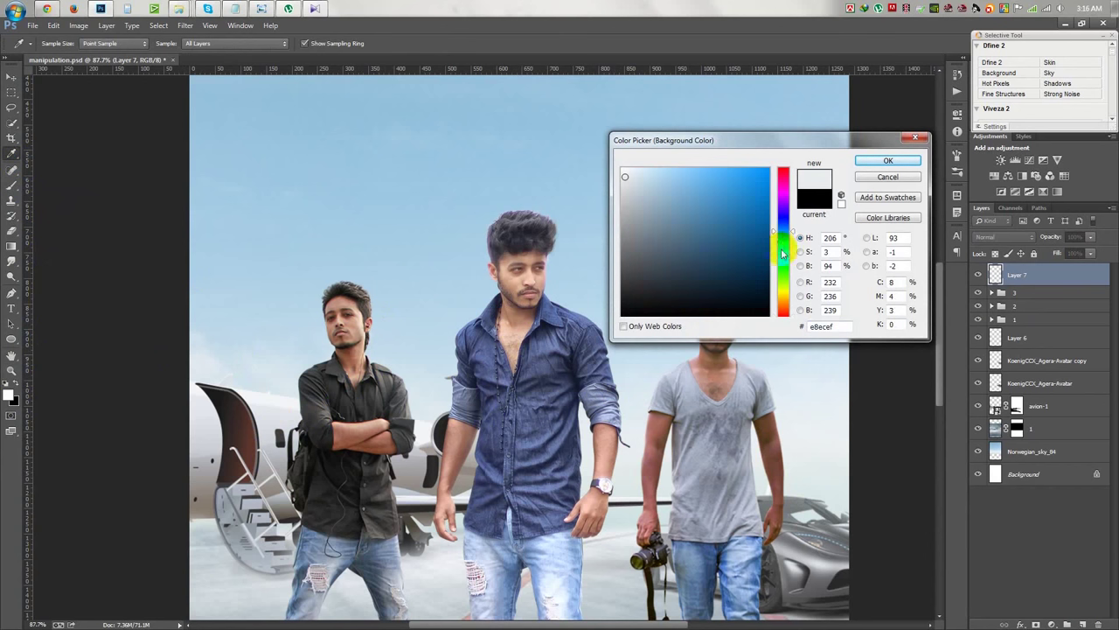
{"action": "left_click", "coordinate": [890, 160]}
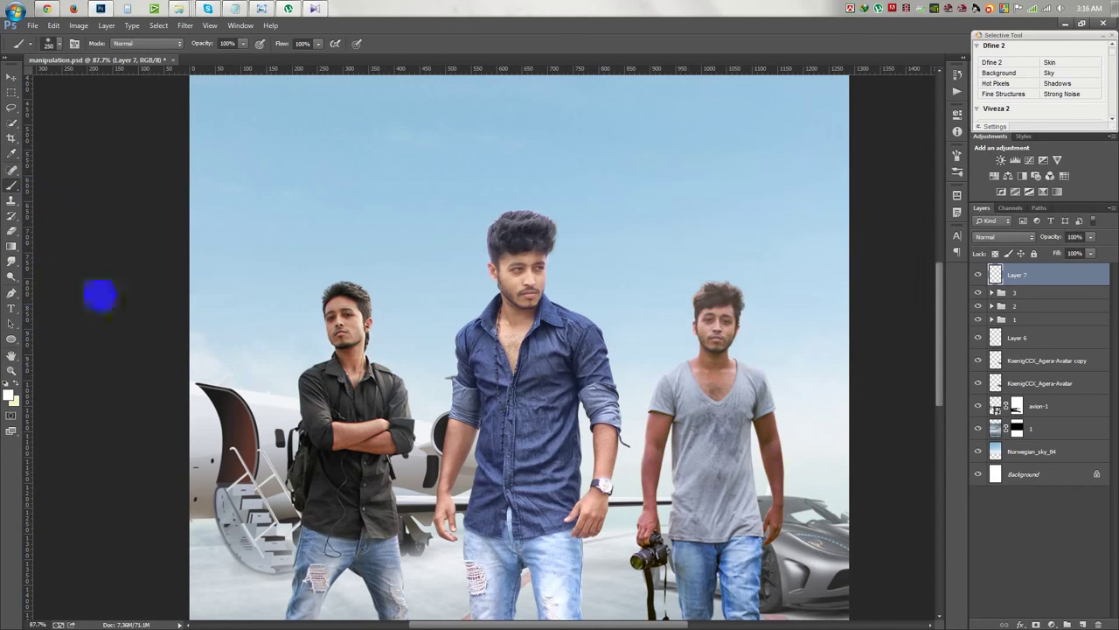
{"action": "key", "text": "bracketright"}
{"action": "key", "text": "bracketright"}
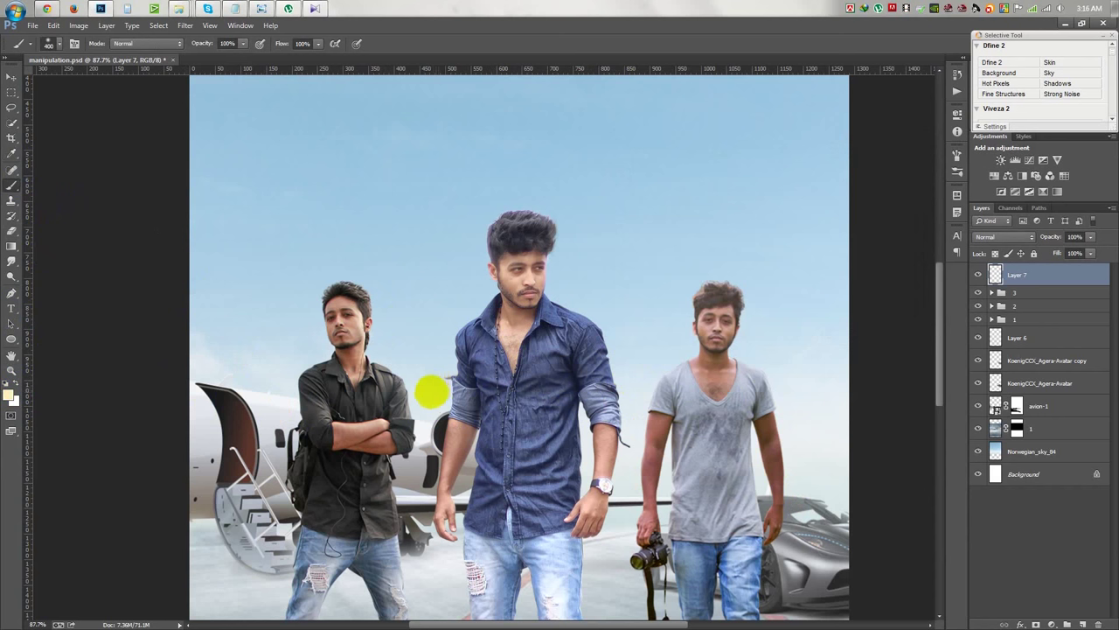
{"action": "left_click_drag", "start_coordinate": [433, 388], "coordinate": [433, 398]}
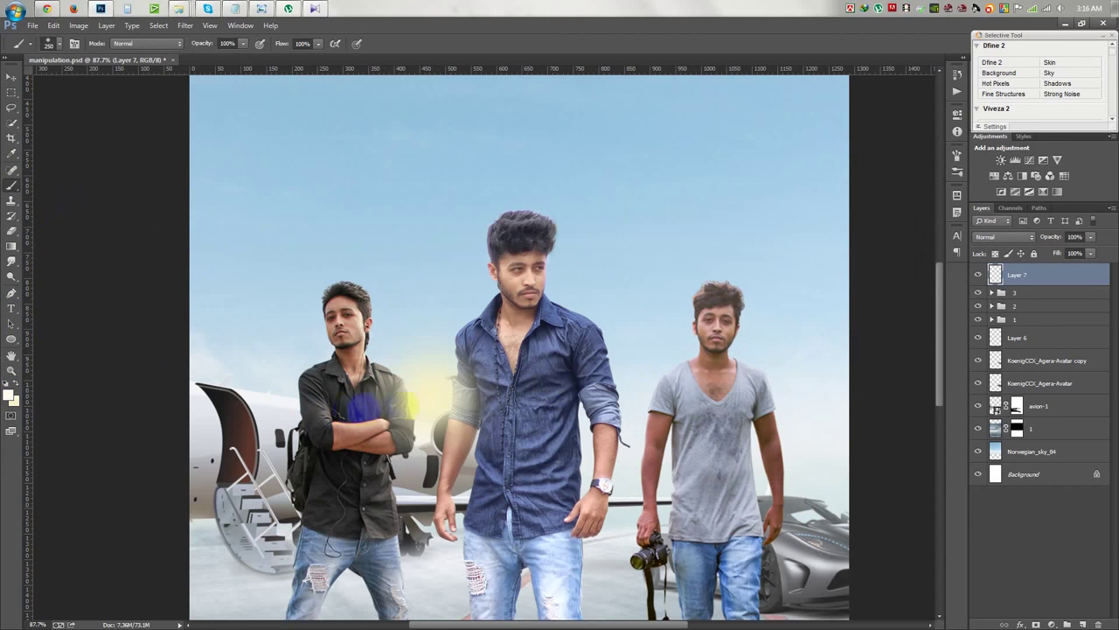
{"action": "left_click", "coordinate": [1005, 237]}
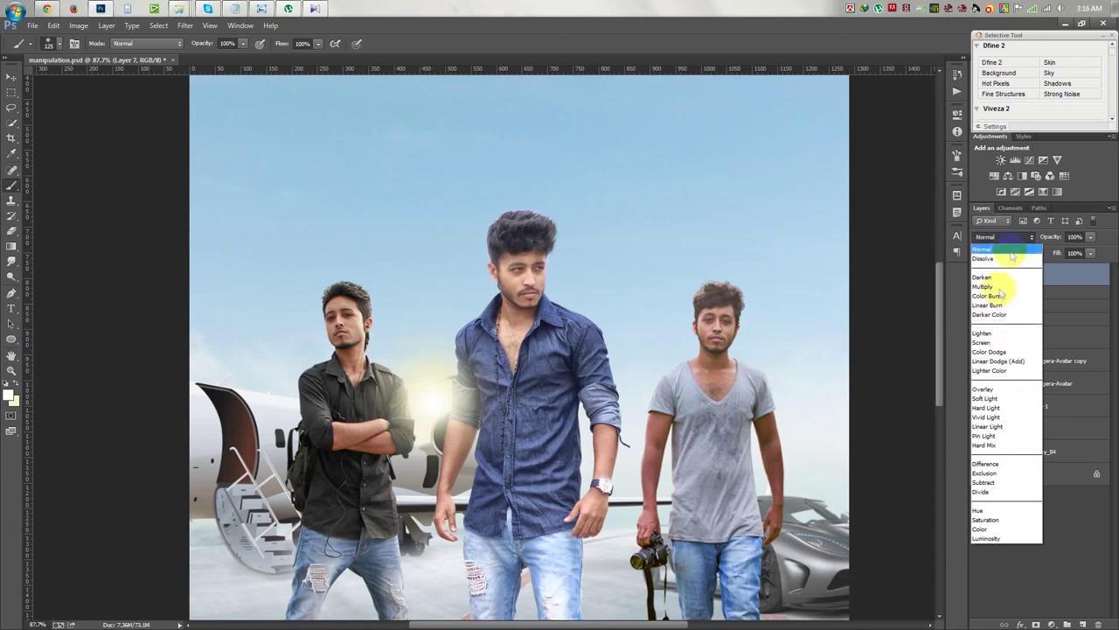
{"action": "left_click", "coordinate": [987, 330]}
{"action": "key", "text": "v"}
{"action": "key", "text": "ctrl+t"}
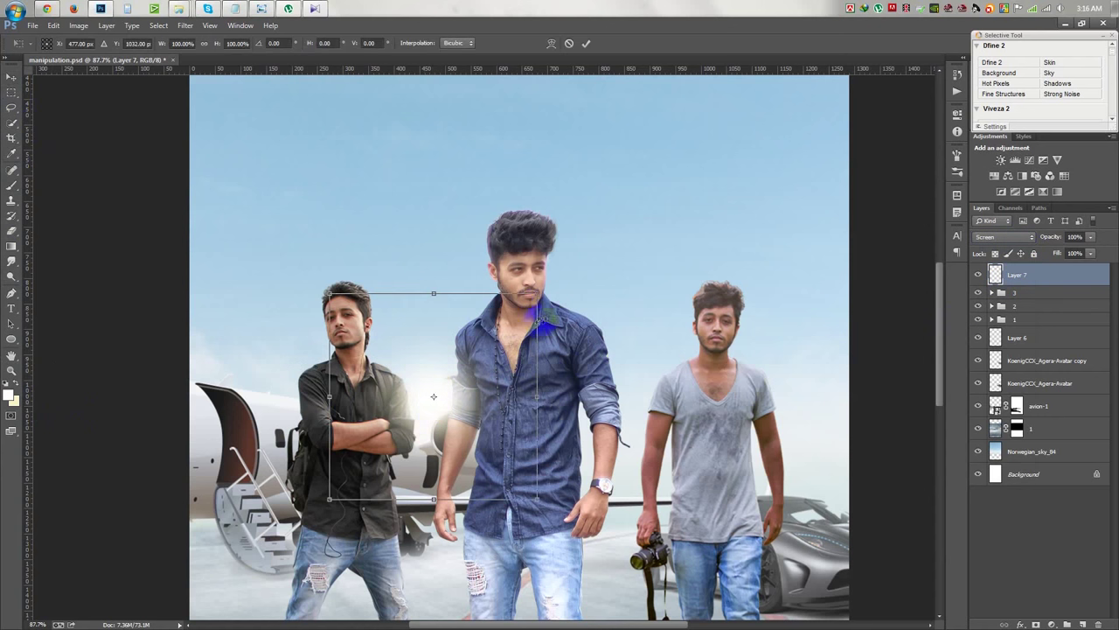
- Enlarge the glow, then shrink a duplicate onto the middle man's sleeve
{"action": "left_click_drag", "start_coordinate": [563, 267], "coordinate": [486, 328]}
{"action": "key", "text": "Return"}
{"action": "mouse_move", "coordinate": [450, 388]}
{"action": "left_mouse_down"}
{"action": "mouse_move", "coordinate": [662, 433]}
{"action": "mouse_move", "coordinate": [669, 399]}
{"action": "left_mouse_up"}
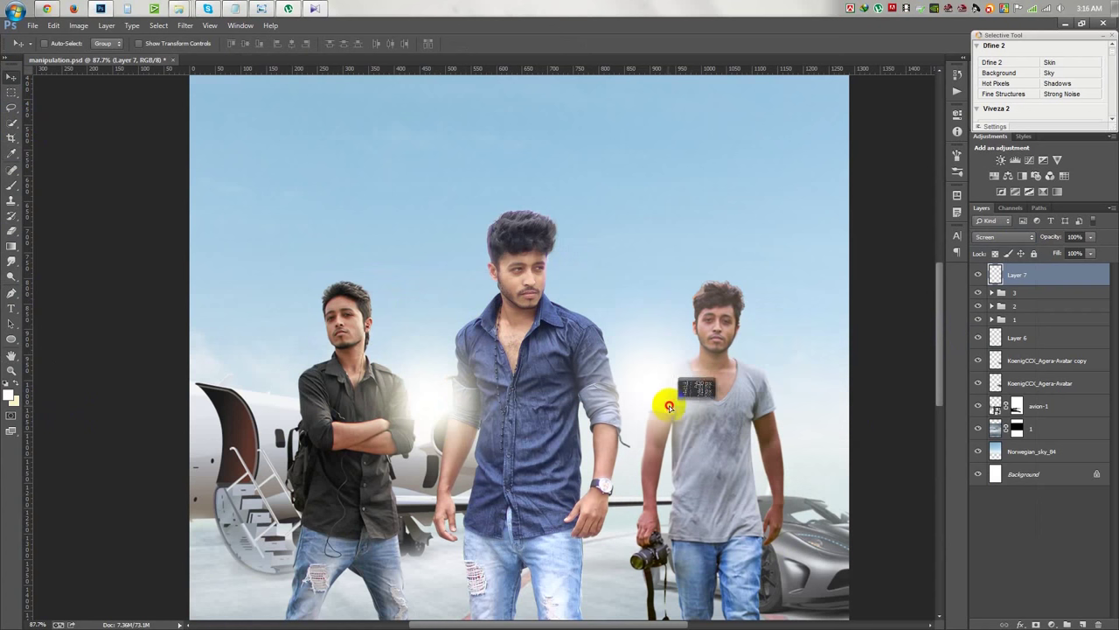
{"action": "key", "text": "ctrl+j"}
{"action": "key", "text": "ctrl+t"}
{"action": "left_click_drag", "start_coordinate": [778, 258], "coordinate": [634, 405]}
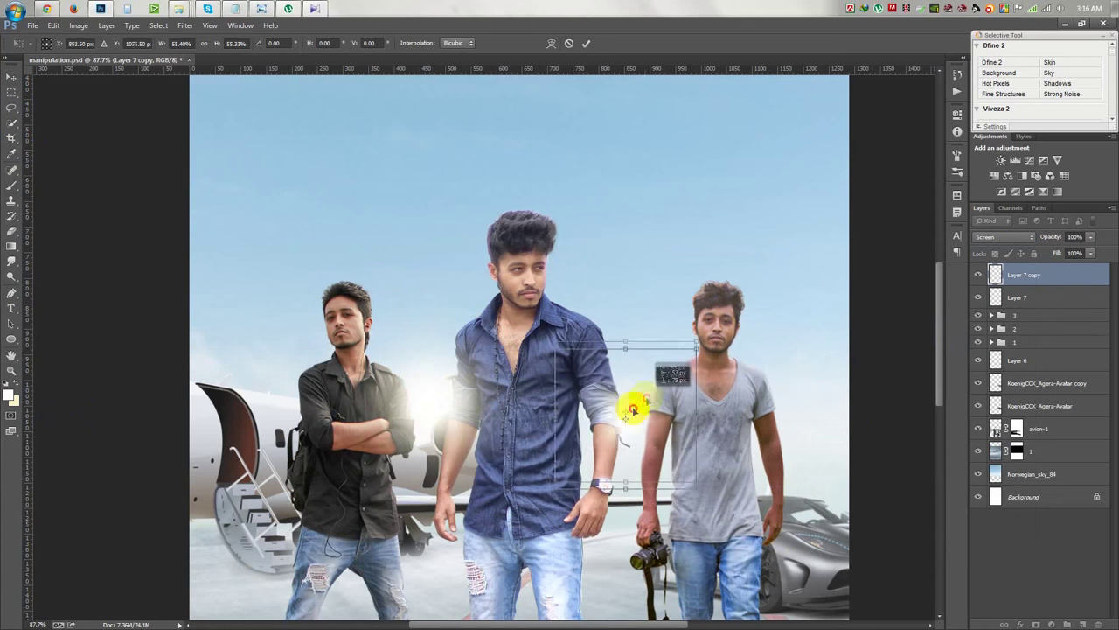
{"action": "left_click_drag", "start_coordinate": [644, 350], "coordinate": [604, 408]}
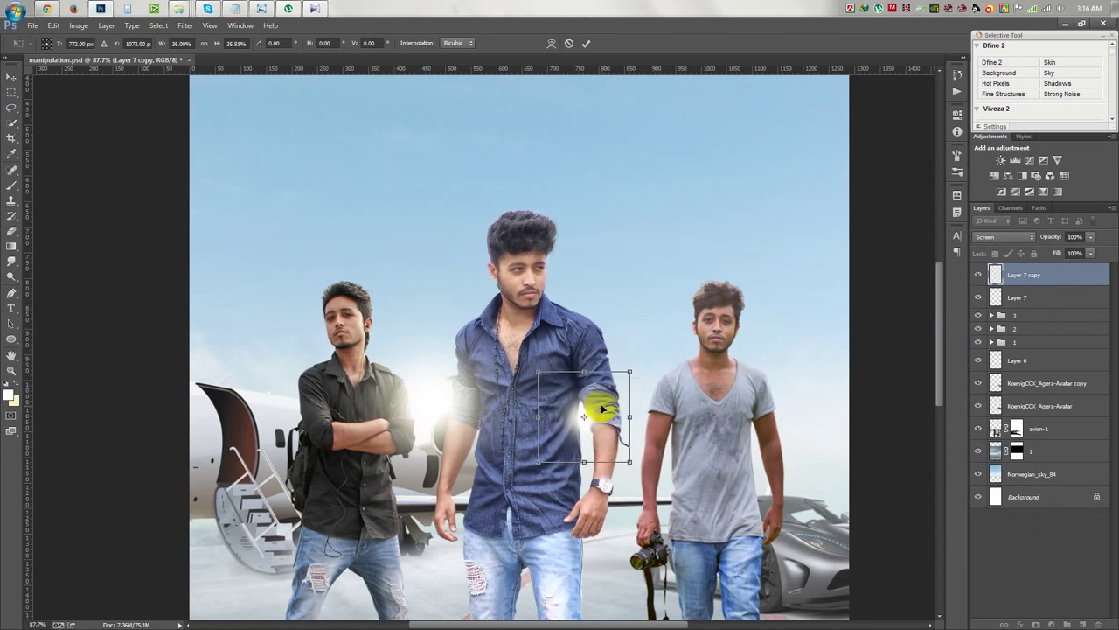
{"action": "key", "text": "Return"}
- Place more glow copies on the left man's chest and right man's face, then fit the poster
{"action": "mouse_move", "coordinate": [708, 414]}
{"action": "left_mouse_down"}
{"action": "mouse_move", "coordinate": [587, 437]}
{"action": "mouse_move", "coordinate": [374, 374]}
{"action": "mouse_move", "coordinate": [337, 395]}
{"action": "mouse_move", "coordinate": [340, 409]}
{"action": "mouse_move", "coordinate": [338, 312]}
{"action": "mouse_move", "coordinate": [382, 327]}
{"action": "mouse_move", "coordinate": [390, 342]}
{"action": "mouse_move", "coordinate": [332, 404]}
{"action": "mouse_move", "coordinate": [342, 292]}
{"action": "mouse_move", "coordinate": [638, 537]}
{"action": "mouse_move", "coordinate": [695, 449]}
{"action": "mouse_move", "coordinate": [687, 348]}
{"action": "mouse_move", "coordinate": [732, 273]}
{"action": "mouse_move", "coordinate": [735, 286]}
{"action": "left_mouse_up"}
{"action": "scroll", "coordinate": [332, 404], "scroll_direction": "down", "scroll_amount": 2}
{"action": "key", "text": "ctrl+j"}
{"action": "key", "text": "ctrl+t"}
{"action": "key", "text": "Return"}
{"action": "left_click_drag", "start_coordinate": [682, 347], "coordinate": [864, 417]}
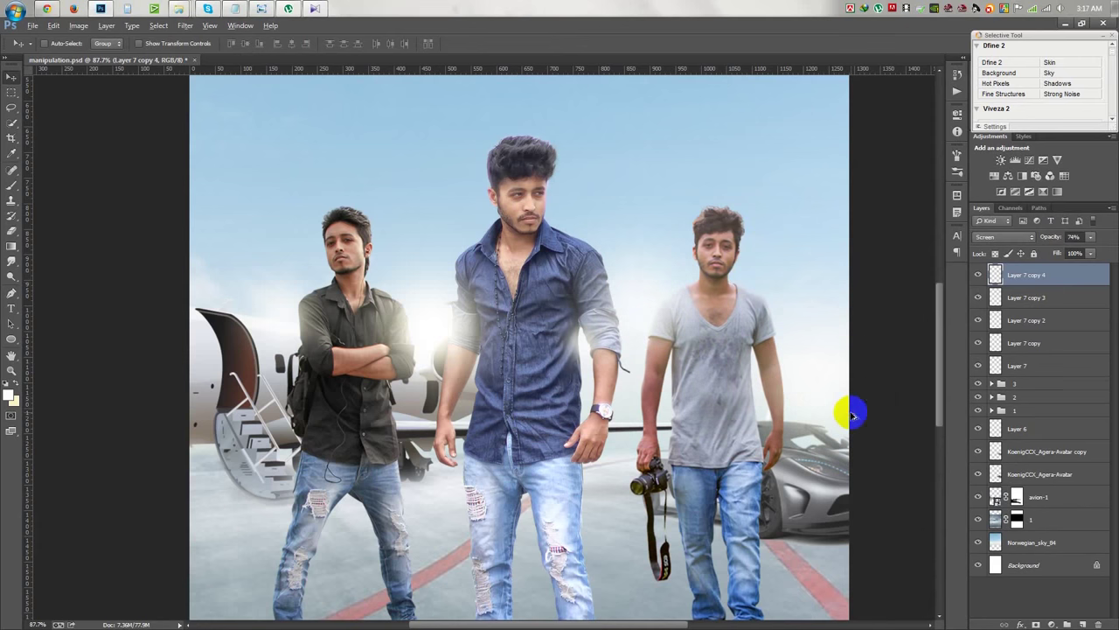
{"action": "key", "text": "ctrl+0"}
{"action": "scroll", "coordinate": [464, 428], "scroll_direction": "down", "scroll_amount": 1}
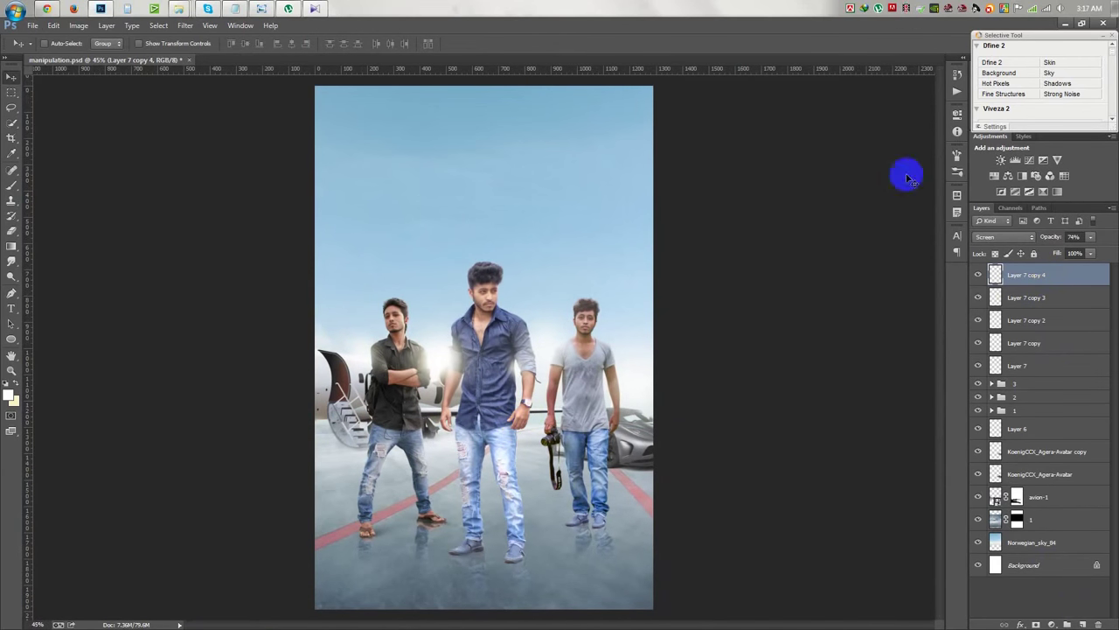
- Add Layer 8 and merge the visible poster onto it with Apply Image
{"action": "left_click", "coordinate": [1083, 623]}
{"action": "left_click", "coordinate": [77, 25]}
{"action": "left_click", "coordinate": [96, 194]}
{"action": "left_click", "coordinate": [656, 175]}
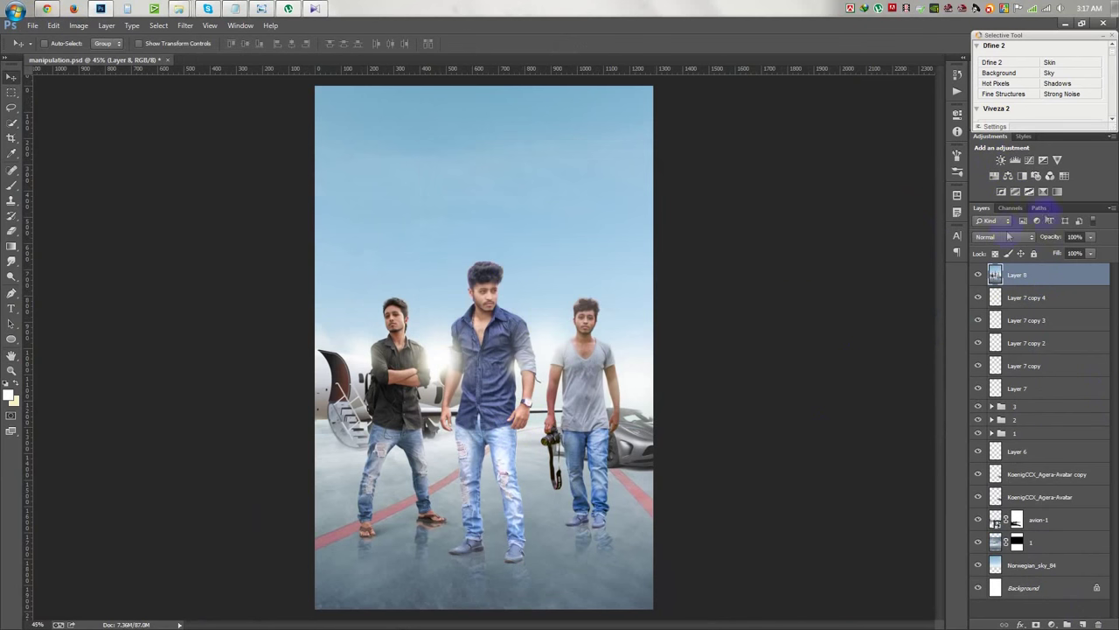
- Darken the lower runway with a Camera Raw graduated filter of negative exposure
{"action": "left_click", "coordinate": [184, 25]}
{"action": "left_click", "coordinate": [225, 102]}
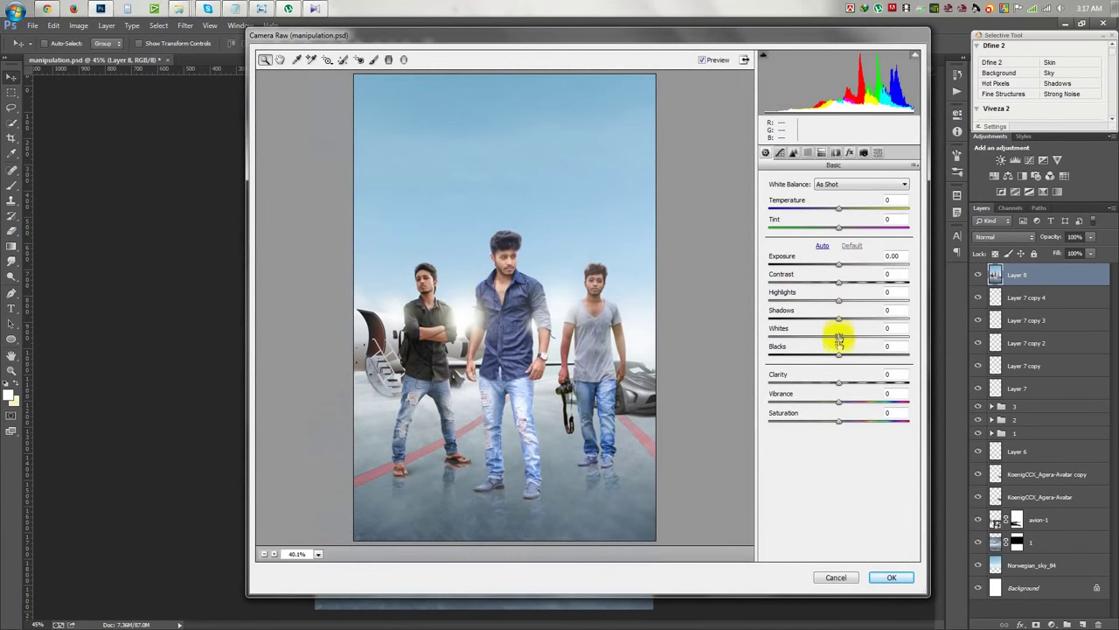
{"action": "left_click", "coordinate": [389, 59]}
{"action": "mouse_move", "coordinate": [500, 484]}
{"action": "left_mouse_down"}
{"action": "mouse_move", "coordinate": [516, 358]}
{"action": "mouse_move", "coordinate": [502, 194]}
{"action": "left_mouse_up"}
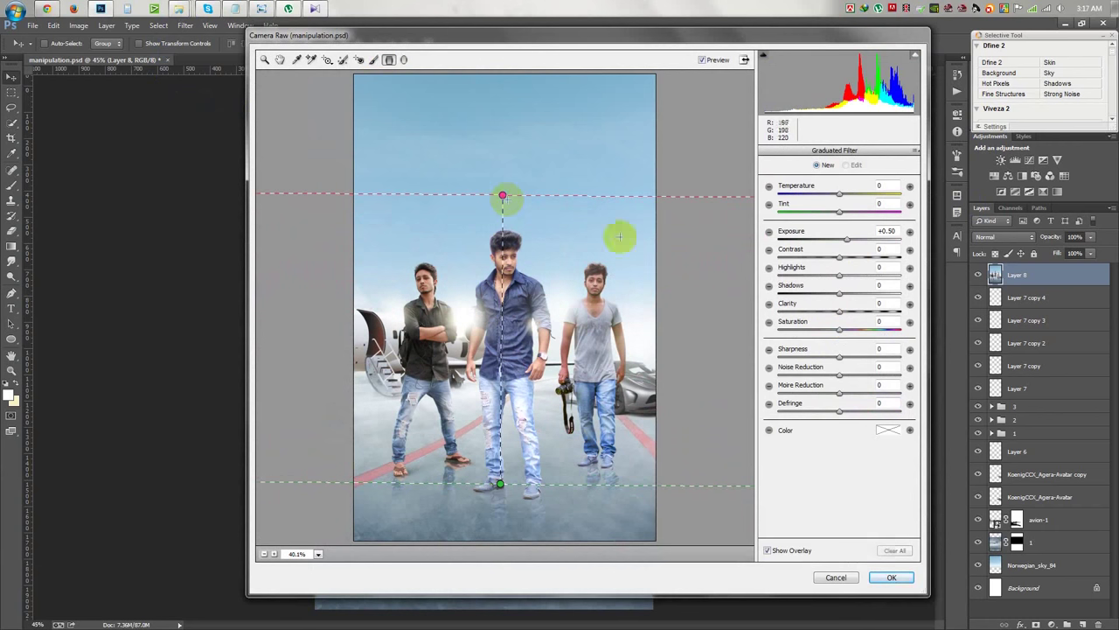
{"action": "mouse_move", "coordinate": [847, 242]}
{"action": "left_mouse_down"}
{"action": "mouse_move", "coordinate": [817, 242]}
{"action": "mouse_move", "coordinate": [827, 244]}
{"action": "left_mouse_up"}
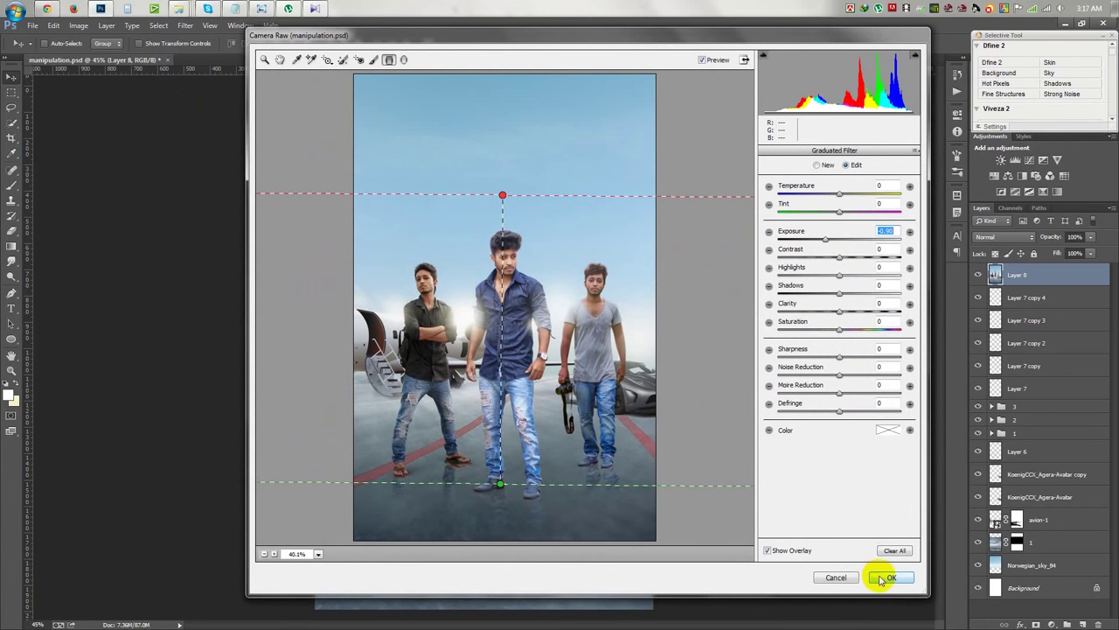
{"action": "left_click", "coordinate": [888, 579]}
{"action": "left_click", "coordinate": [184, 26]}
{"action": "left_click", "coordinate": [259, 110]}
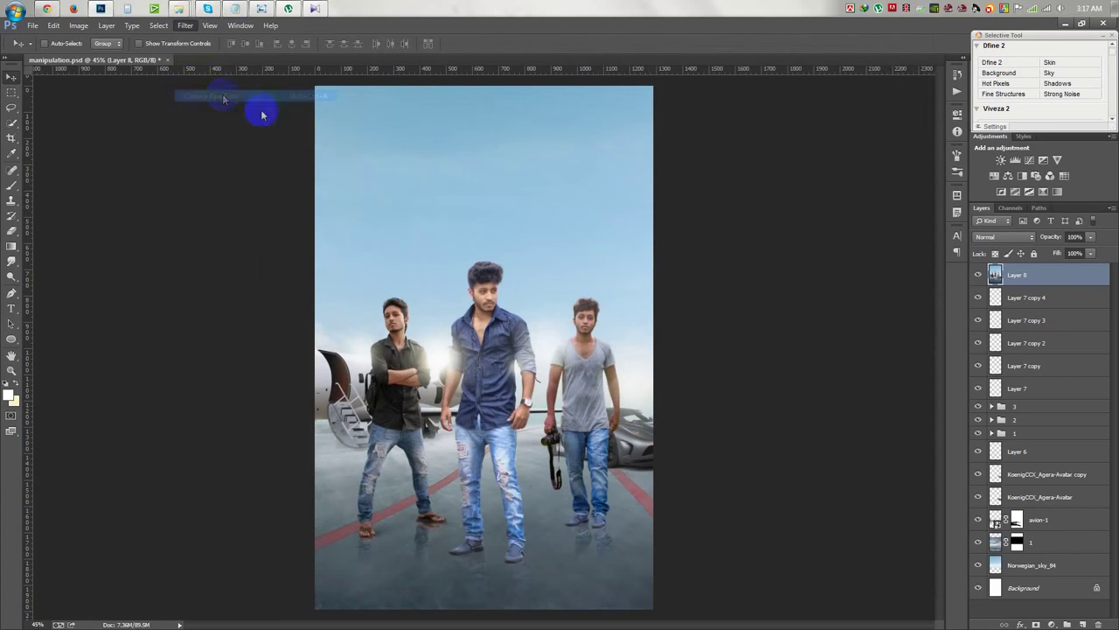
- Adjust Highlights and drop the tone curve's Shadows to -28 in Camera Raw
{"action": "mouse_move", "coordinate": [840, 301]}
{"action": "left_mouse_down"}
{"action": "mouse_move", "coordinate": [787, 306]}
{"action": "mouse_move", "coordinate": [916, 321]}
{"action": "mouse_move", "coordinate": [830, 339]}
{"action": "mouse_move", "coordinate": [880, 352]}
{"action": "mouse_move", "coordinate": [793, 359]}
{"action": "mouse_move", "coordinate": [821, 358]}
{"action": "left_mouse_up"}
{"action": "left_click", "coordinate": [779, 152]}
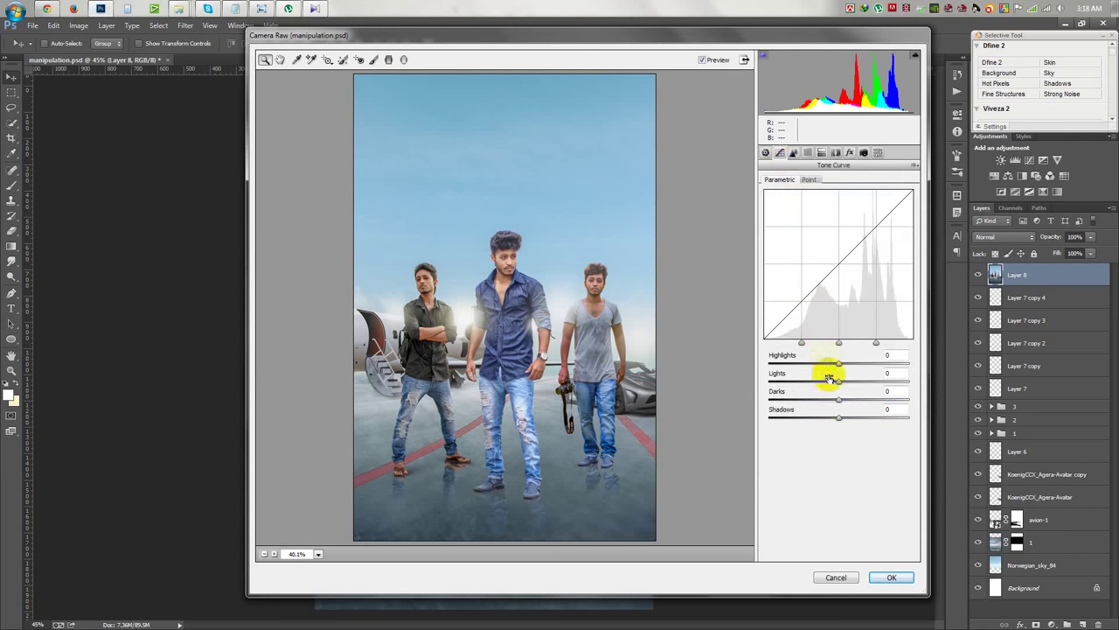
{"action": "mouse_move", "coordinate": [838, 417]}
{"action": "left_mouse_down"}
{"action": "mouse_move", "coordinate": [780, 417]}
{"action": "mouse_move", "coordinate": [892, 419]}
{"action": "mouse_move", "coordinate": [789, 420]}
{"action": "mouse_move", "coordinate": [863, 395]}
{"action": "mouse_move", "coordinate": [838, 400]}
{"action": "mouse_move", "coordinate": [850, 382]}
{"action": "mouse_move", "coordinate": [834, 383]}
{"action": "mouse_move", "coordinate": [849, 367]}
{"action": "mouse_move", "coordinate": [813, 366]}
{"action": "mouse_move", "coordinate": [844, 364]}
{"action": "left_mouse_up"}
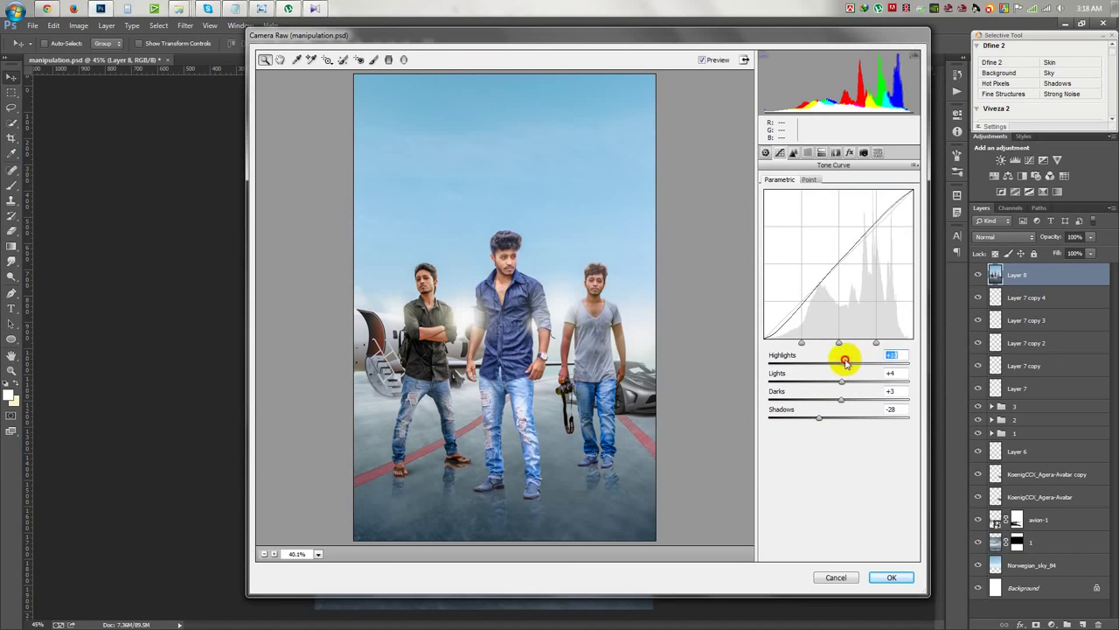
{"action": "left_click", "coordinate": [892, 577]}
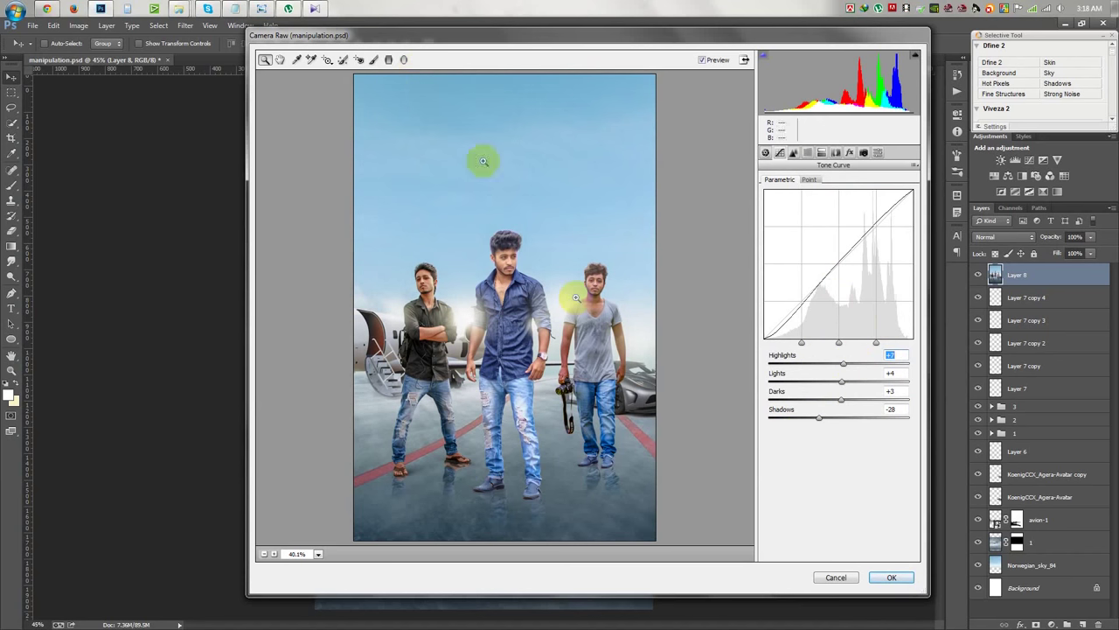
- Add a radial filter around the men darkening outside to -0.65 exposure, stretched to the edges
{"action": "left_click", "coordinate": [403, 59]}
{"action": "mouse_move", "coordinate": [432, 226]}
{"action": "left_mouse_down"}
{"action": "mouse_move", "coordinate": [612, 320]}
{"action": "mouse_move", "coordinate": [577, 339]}
{"action": "left_mouse_up"}
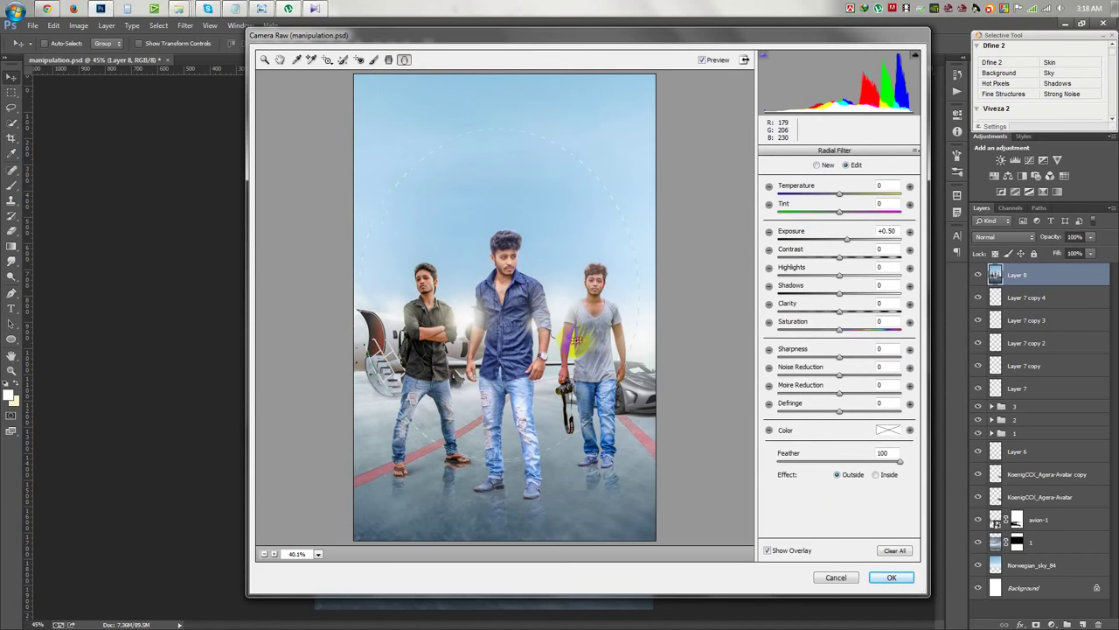
{"action": "left_click", "coordinate": [885, 475]}
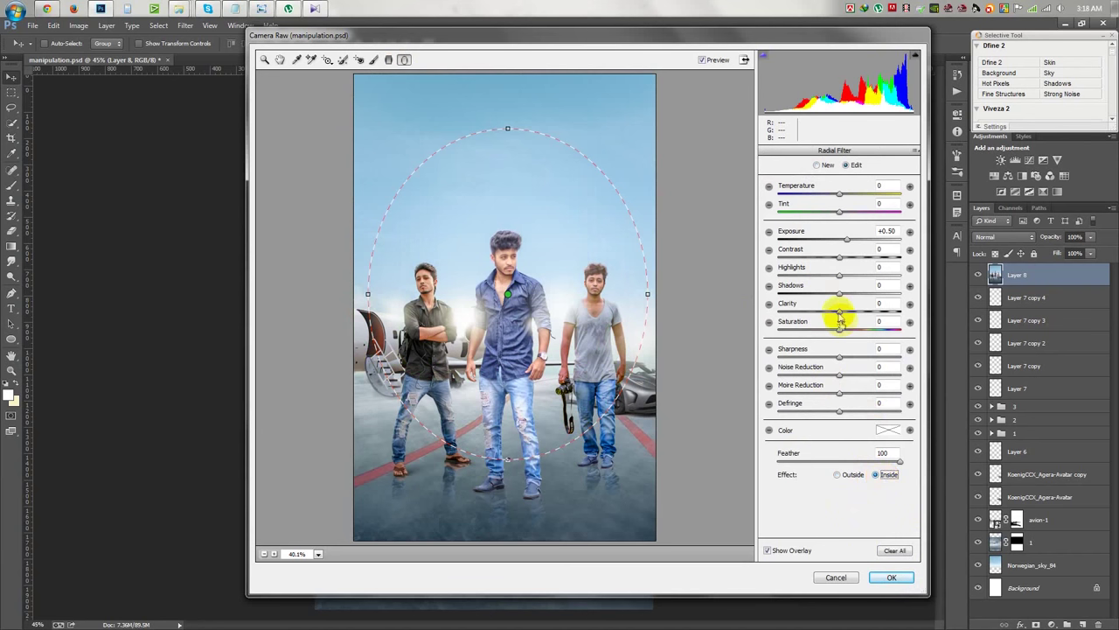
{"action": "left_click", "coordinate": [853, 475]}
{"action": "left_click_drag", "start_coordinate": [847, 239], "coordinate": [828, 247]}
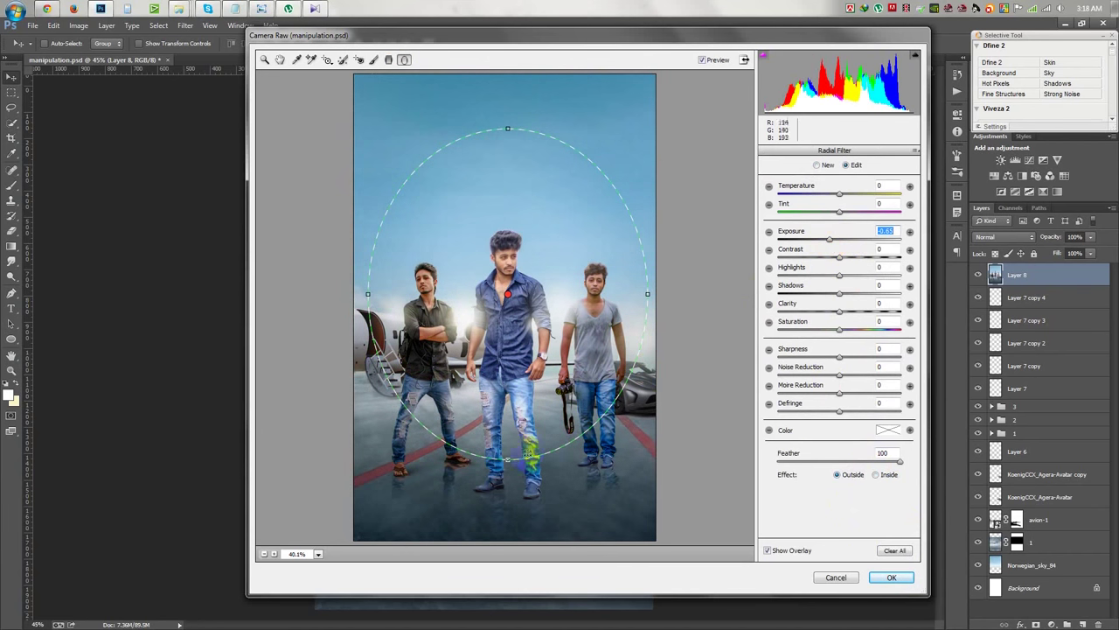
{"action": "left_click_drag", "start_coordinate": [507, 458], "coordinate": [507, 495]}
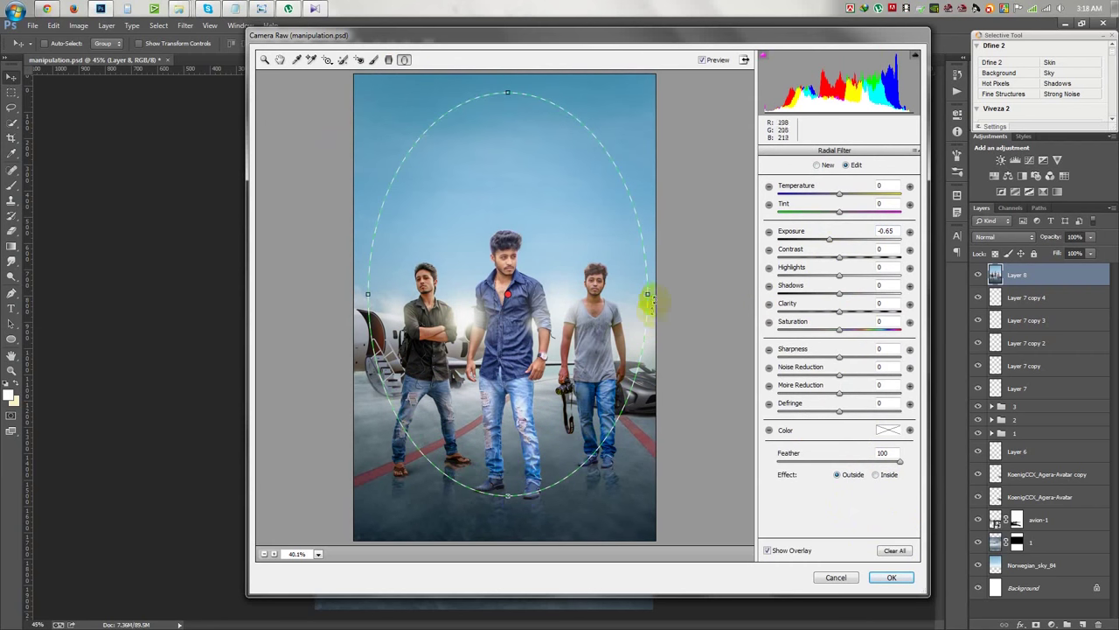
{"action": "left_click_drag", "start_coordinate": [647, 294], "coordinate": [666, 291]}
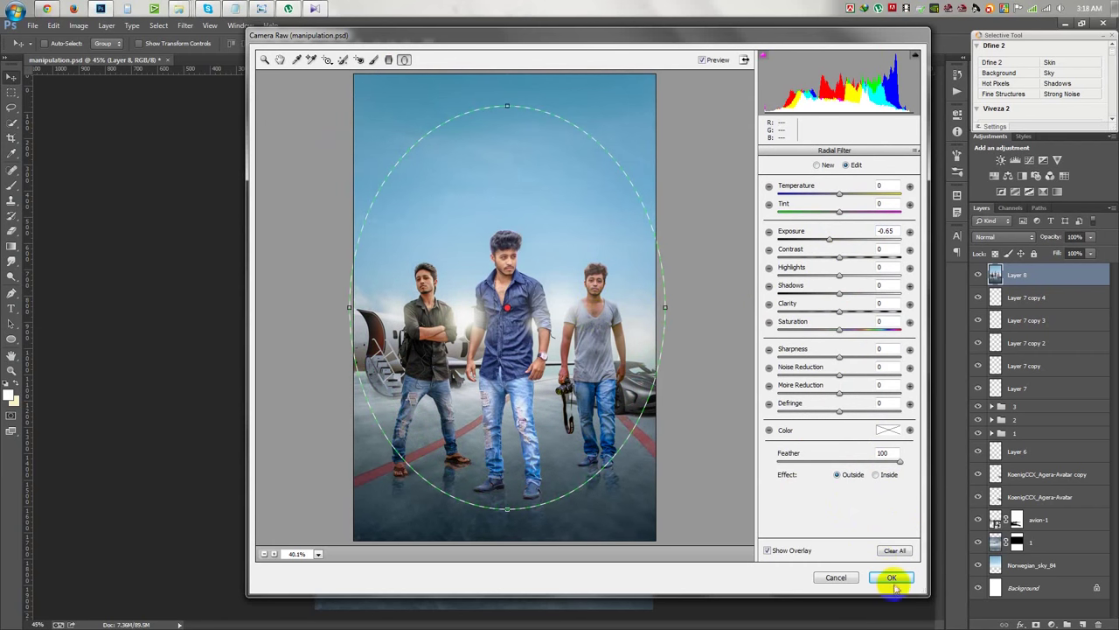
{"action": "left_click", "coordinate": [892, 577]}
{"action": "left_click", "coordinate": [185, 26]}
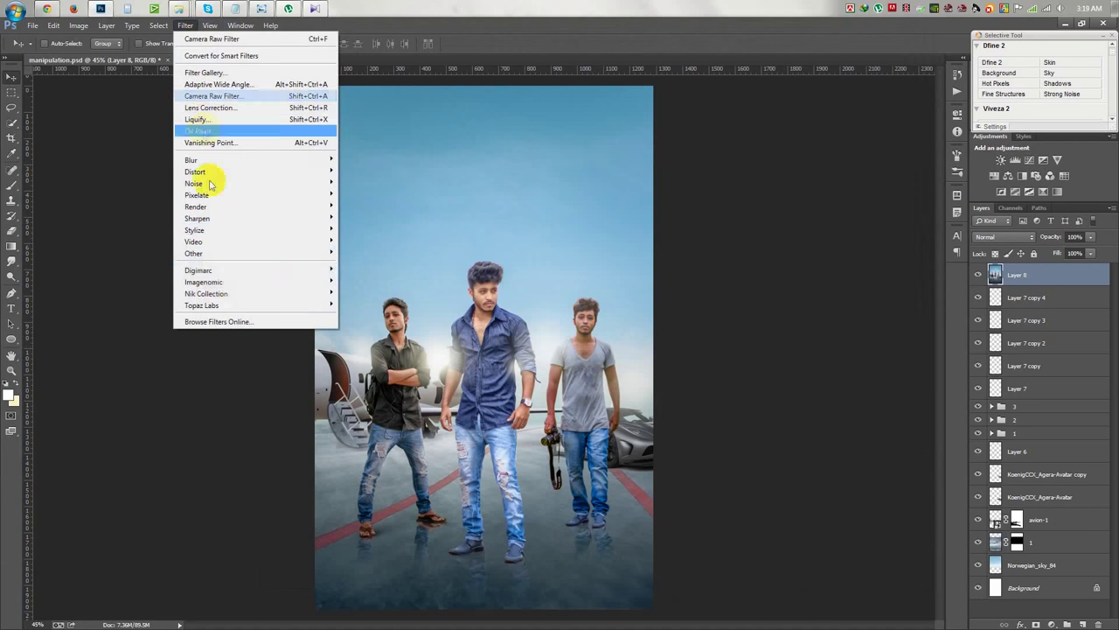
- Check the poster's image size and close the dialog
{"action": "left_click", "coordinate": [79, 25]}
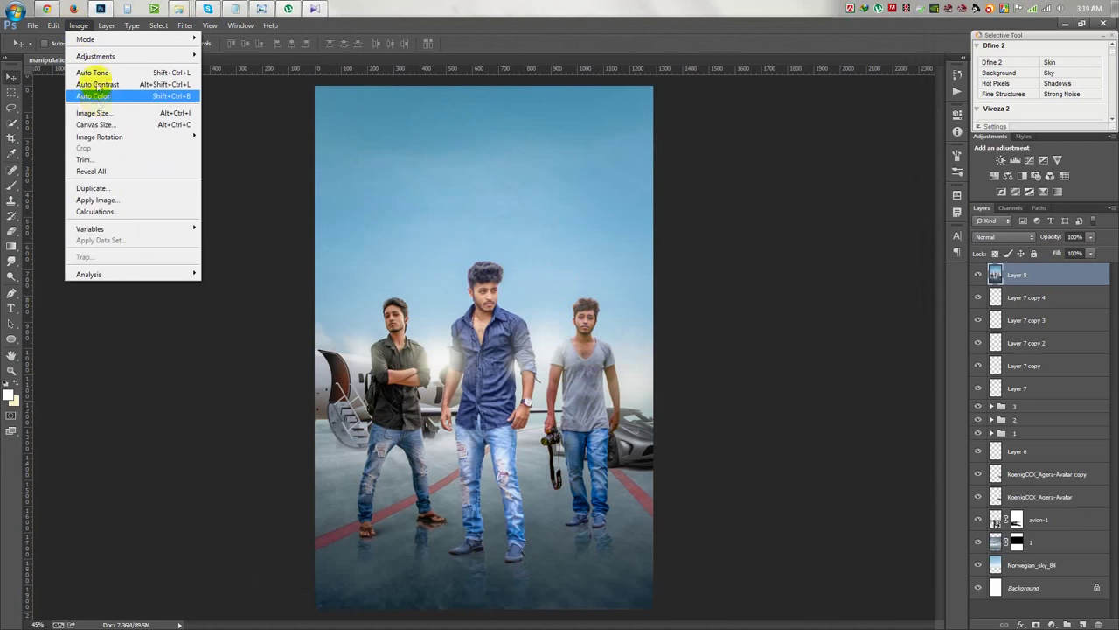
{"action": "left_click", "coordinate": [99, 112]}
{"action": "left_click", "coordinate": [665, 304]}
{"action": "mouse_move", "coordinate": [185, 25]}
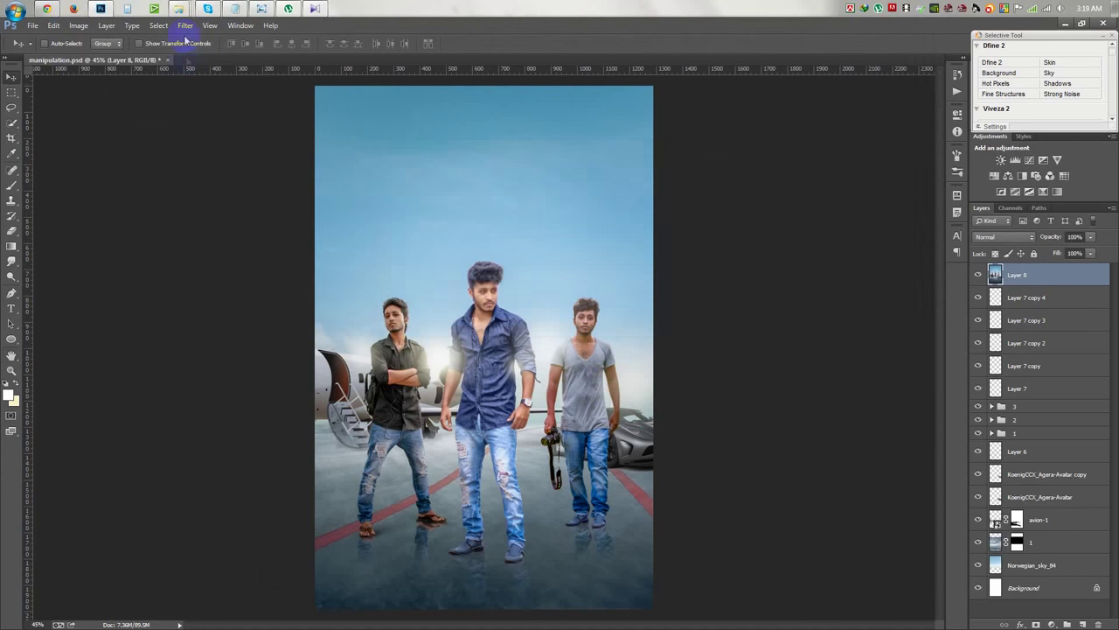
- Apply Color Efex Pro 4 Cross Processing, method L05 at about 43%, and add a filter slot
{"action": "left_click", "coordinate": [159, 25]}
{"action": "left_click", "coordinate": [350, 304]}
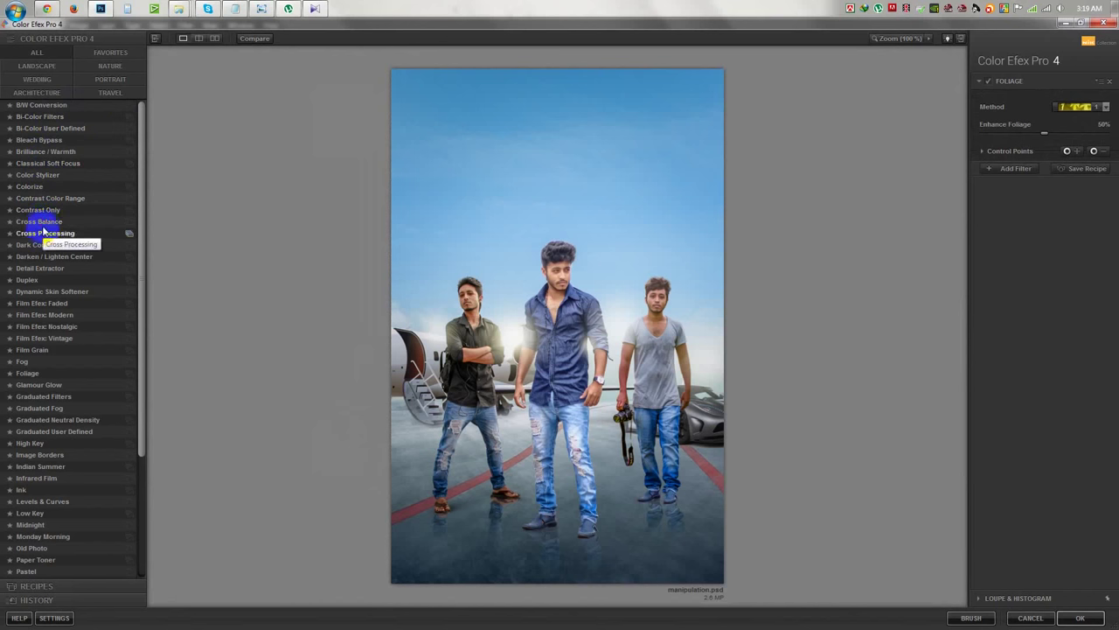
{"action": "left_click", "coordinate": [42, 233]}
{"action": "left_click_drag", "start_coordinate": [1023, 132], "coordinate": [1046, 137]}
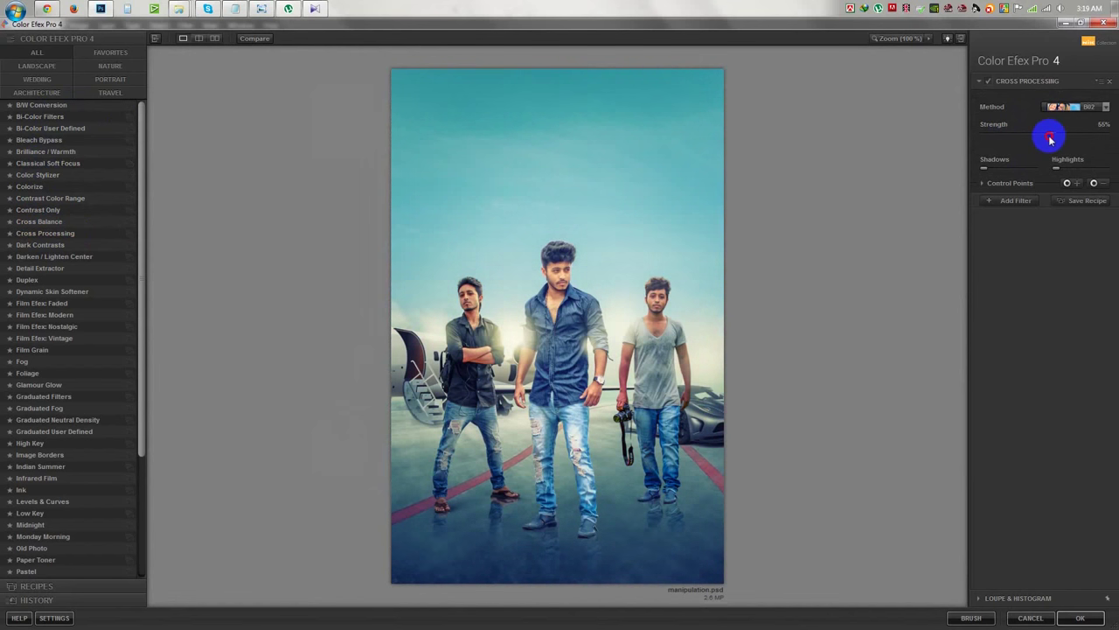
{"action": "left_click", "coordinate": [1063, 108]}
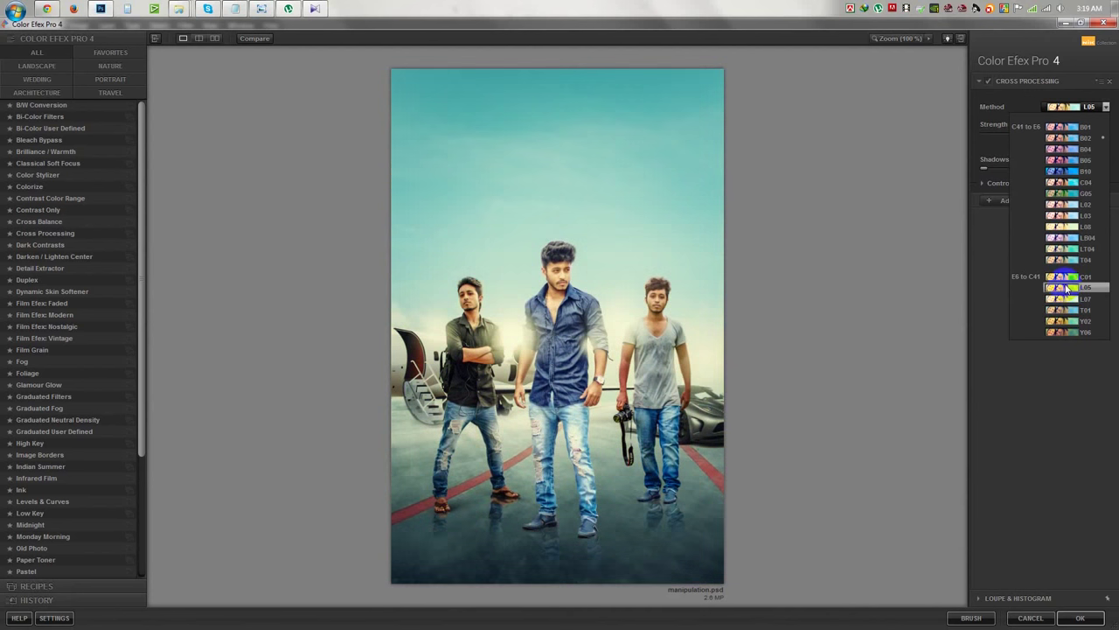
{"action": "left_click", "coordinate": [1066, 288]}
{"action": "left_click_drag", "start_coordinate": [1032, 131], "coordinate": [1035, 140]}
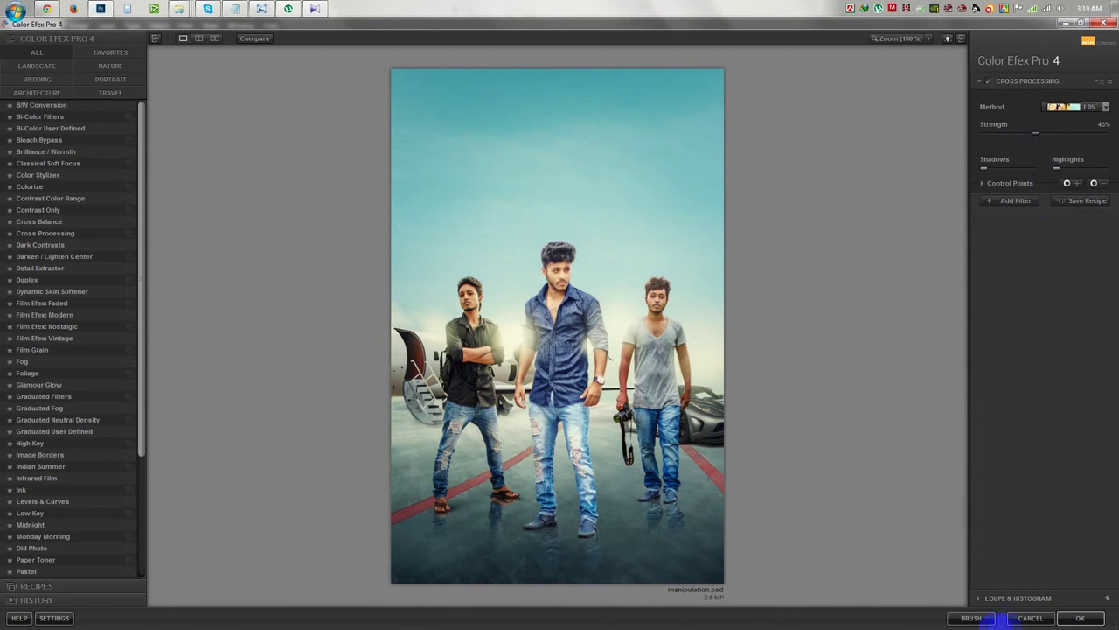
{"action": "left_click", "coordinate": [1015, 200]}
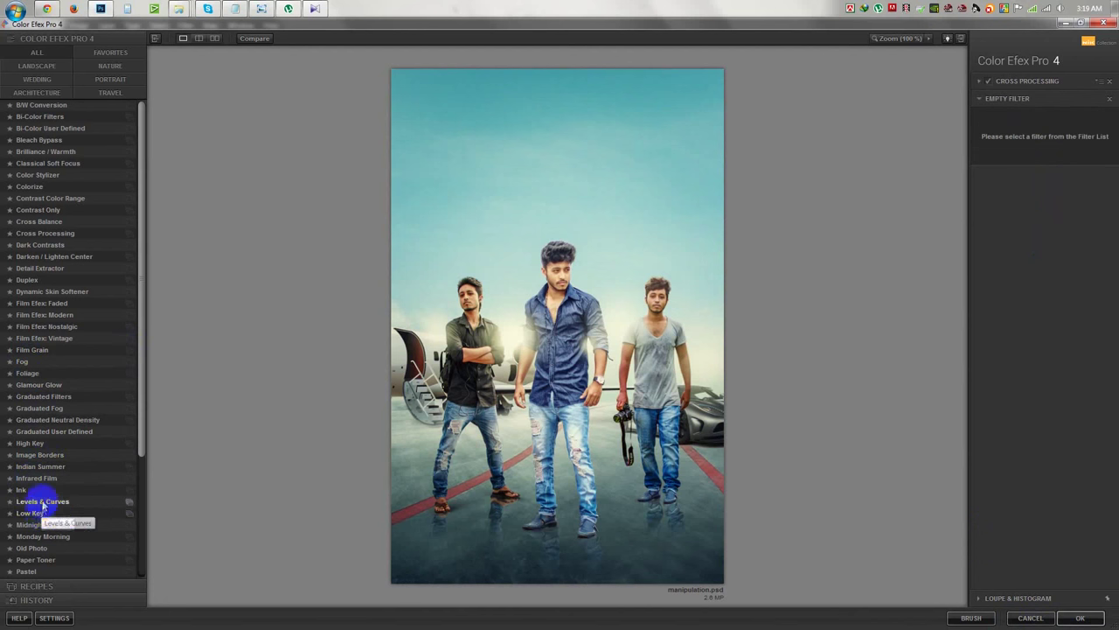
- Try Detail Extractor with detail contrast -16% and saturation -15%
{"action": "left_click", "coordinate": [40, 267]}
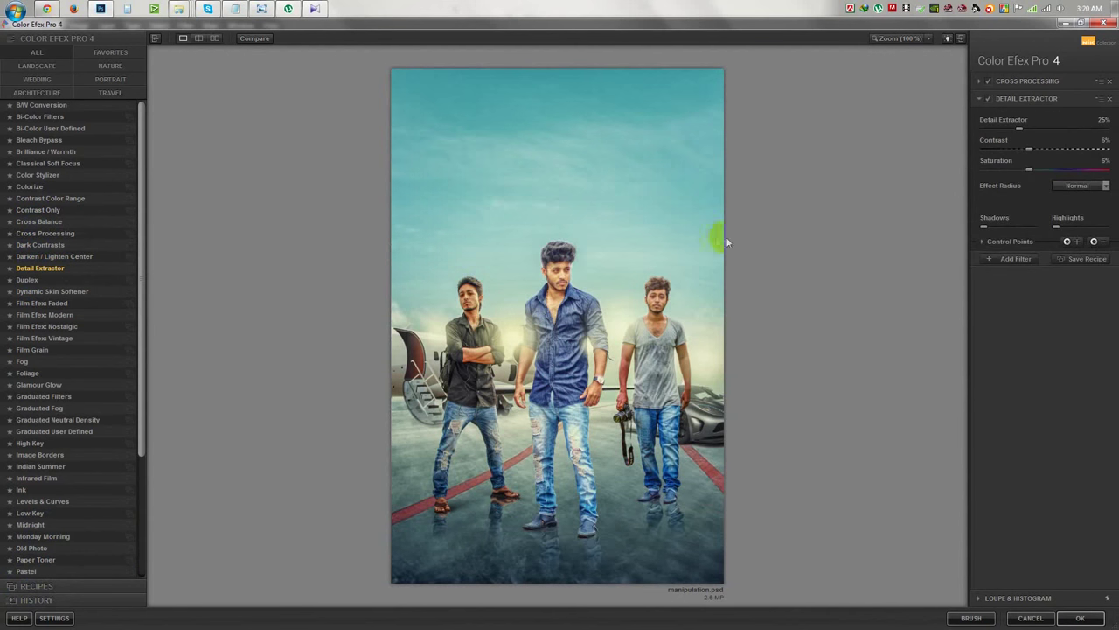
{"action": "left_click_drag", "start_coordinate": [1018, 129], "coordinate": [985, 134]}
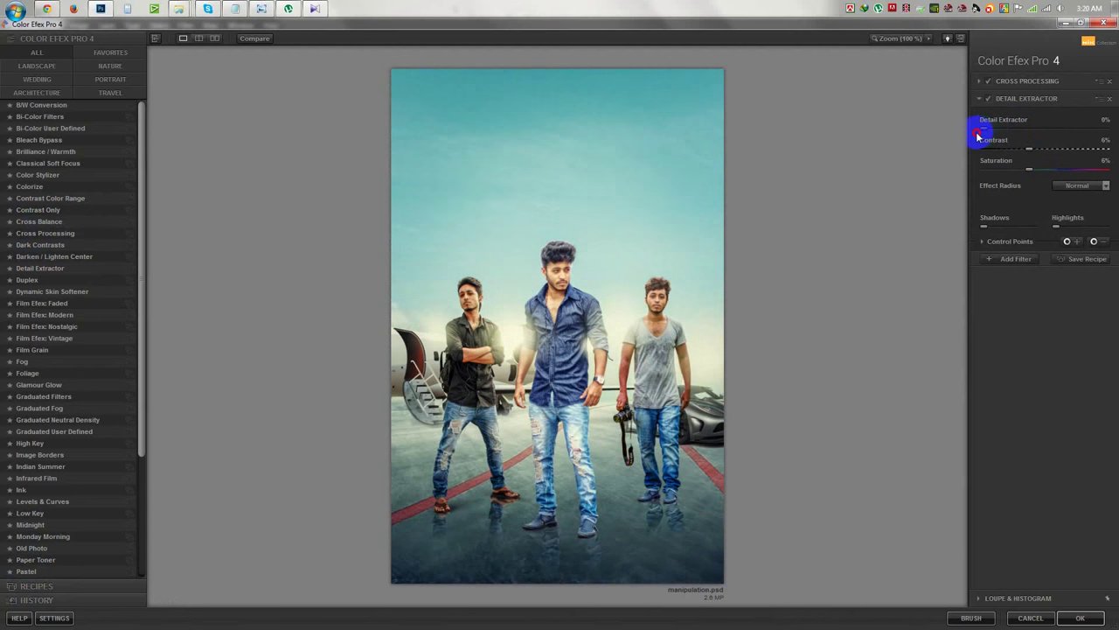
{"action": "mouse_move", "coordinate": [1029, 149]}
{"action": "left_mouse_down"}
{"action": "mouse_move", "coordinate": [1011, 150]}
{"action": "mouse_move", "coordinate": [1033, 151]}
{"action": "left_mouse_up"}
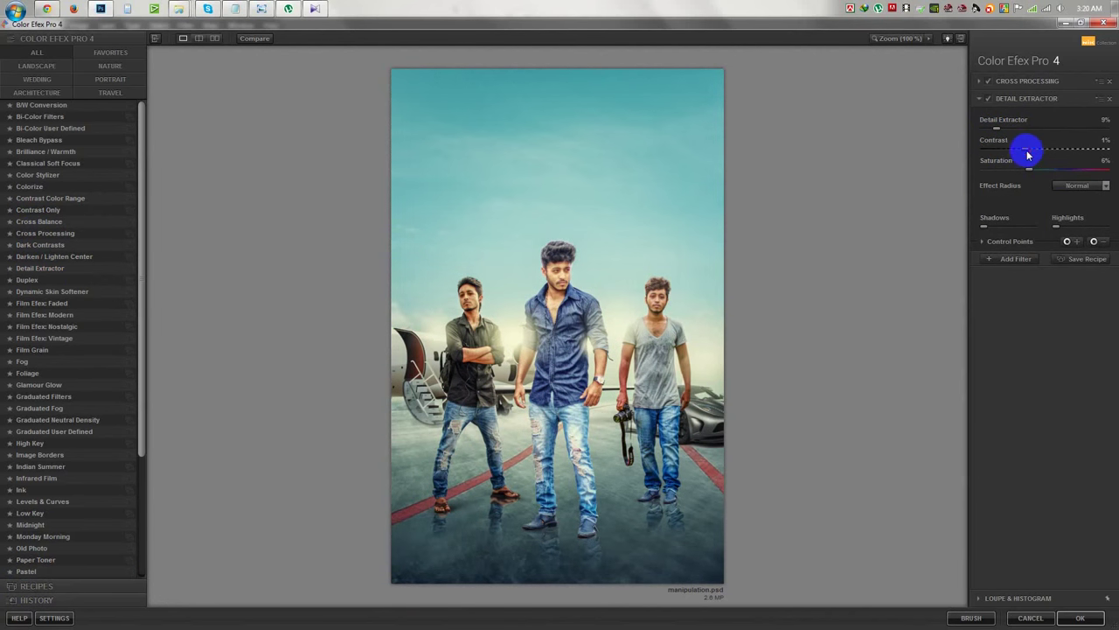
{"action": "left_click_drag", "start_coordinate": [997, 173], "coordinate": [1035, 172]}
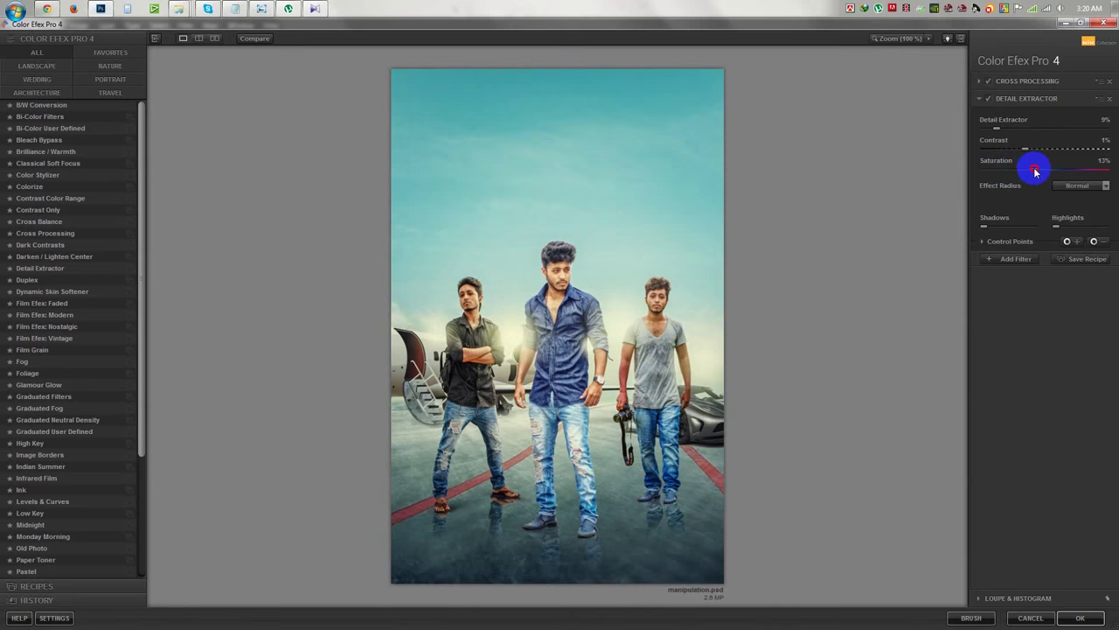
- Preview Dynamic Skin Softener and Dark Contrasts, delete Detail Extractor, and return Cross Processing to Photoshop
{"action": "left_click", "coordinate": [39, 293]}
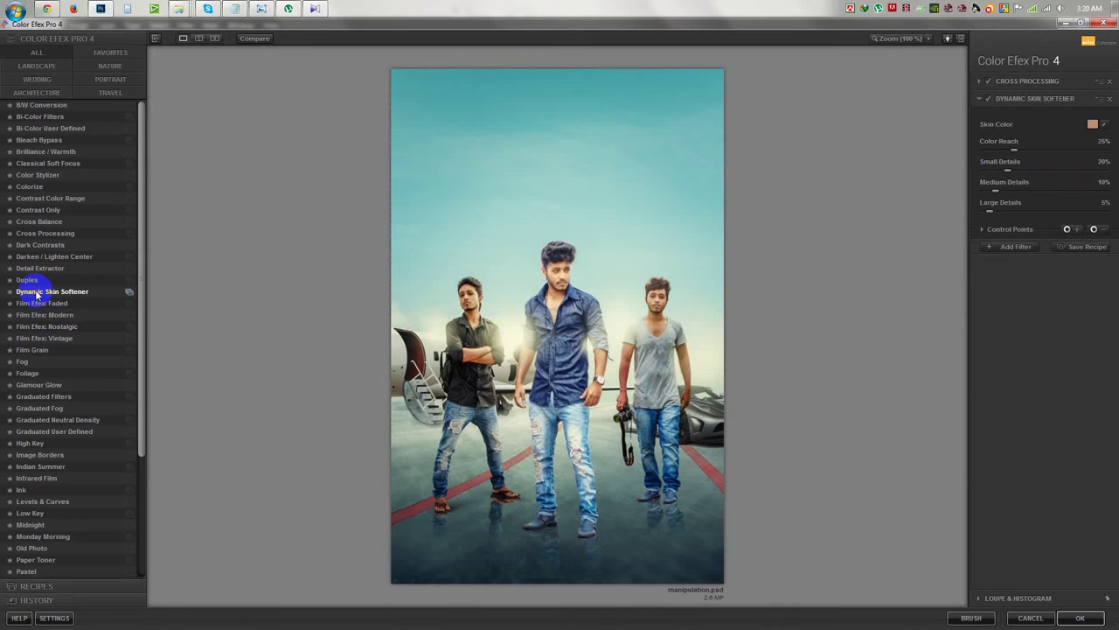
{"action": "left_click", "coordinate": [40, 245]}
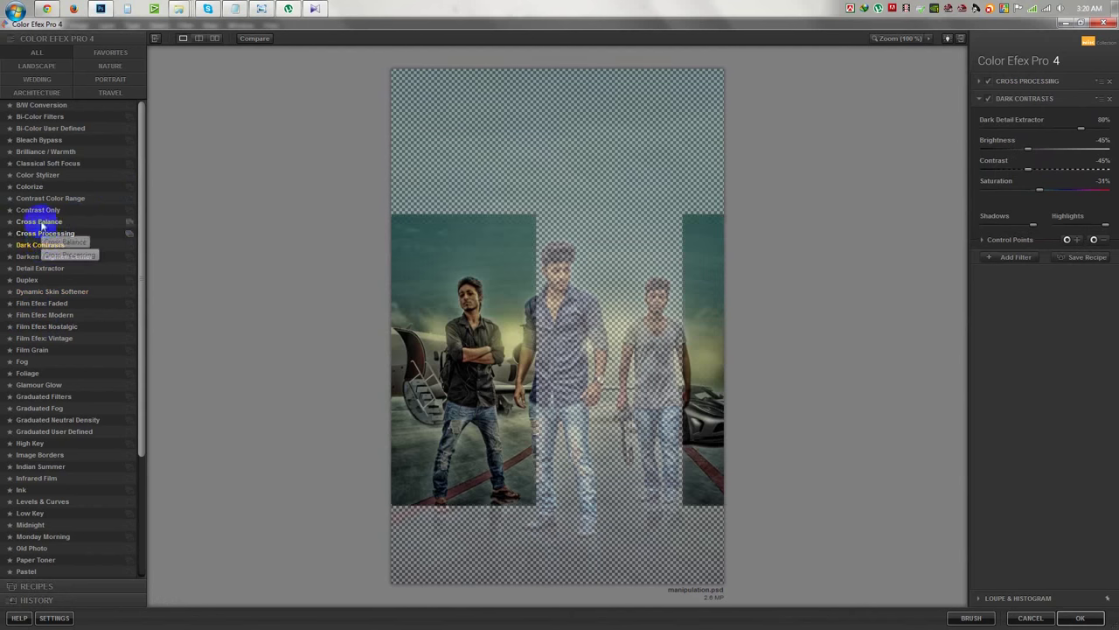
{"action": "left_click", "coordinate": [37, 269]}
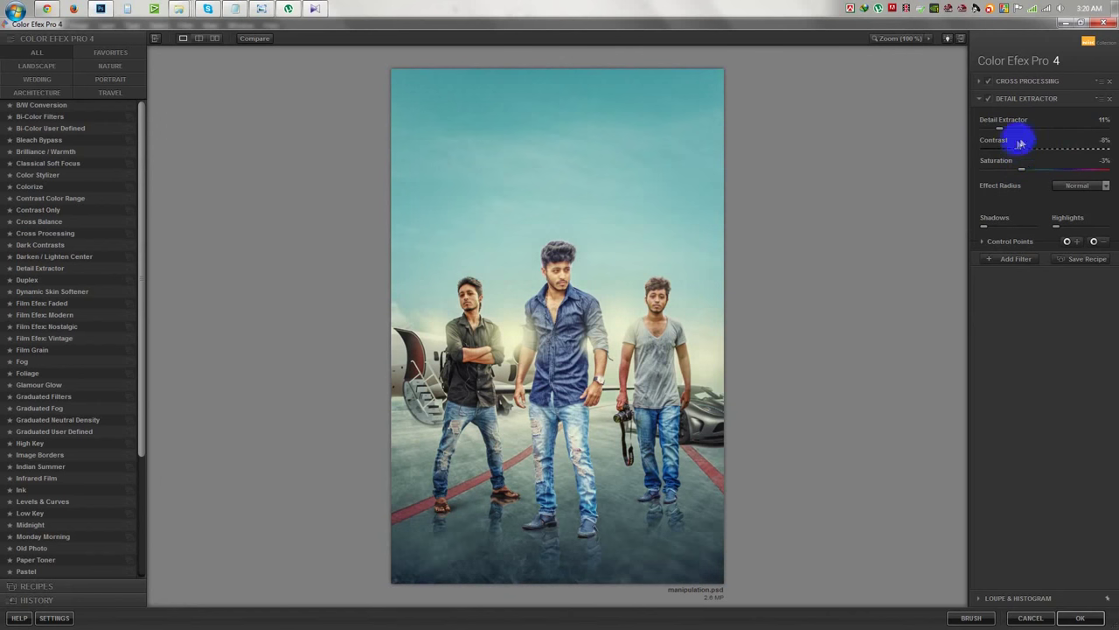
{"action": "left_click", "coordinate": [1109, 98]}
{"action": "left_click", "coordinate": [1080, 618]}
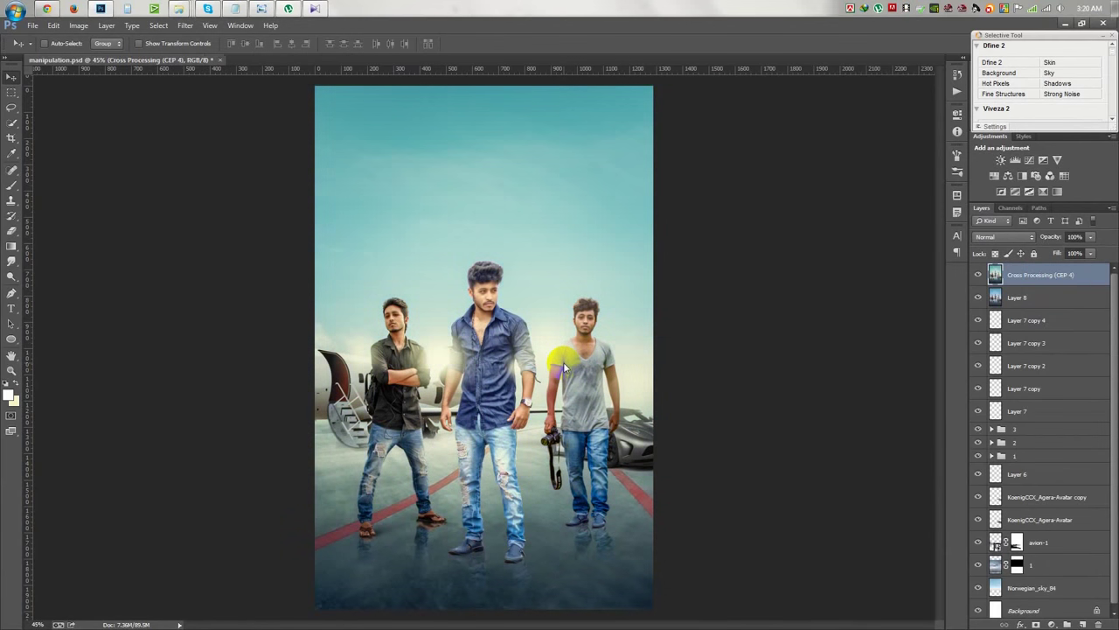
- Reopen Color Efex Pro 4 and preview the top filters, settling on Bi-Color Filters
{"action": "left_click", "coordinate": [184, 24]}
{"action": "mouse_move", "coordinate": [206, 294]}
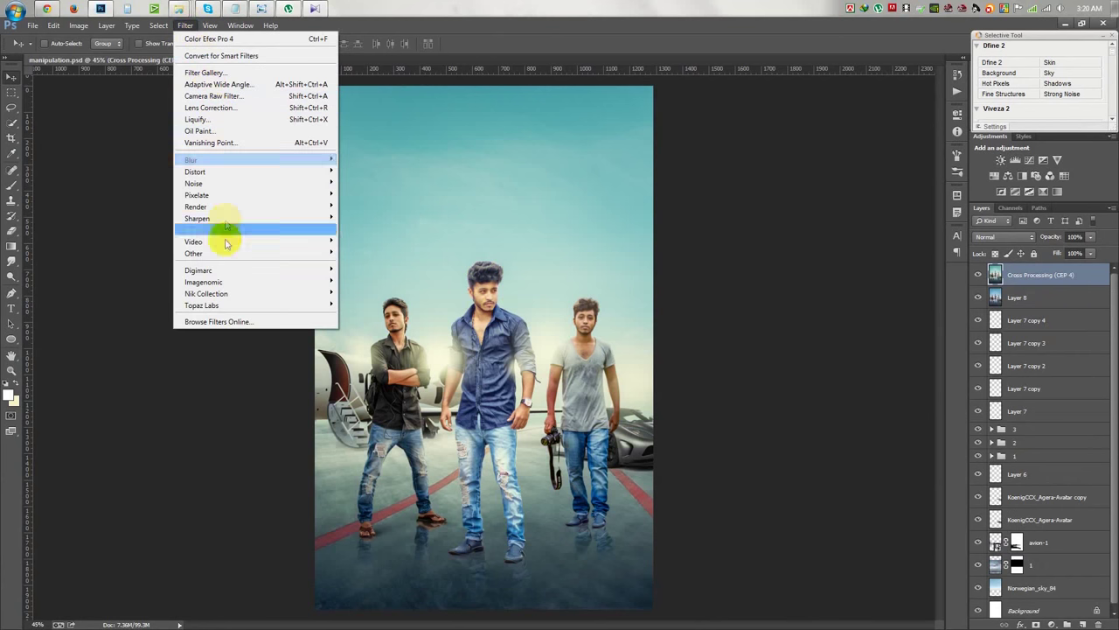
{"action": "left_click", "coordinate": [376, 304]}
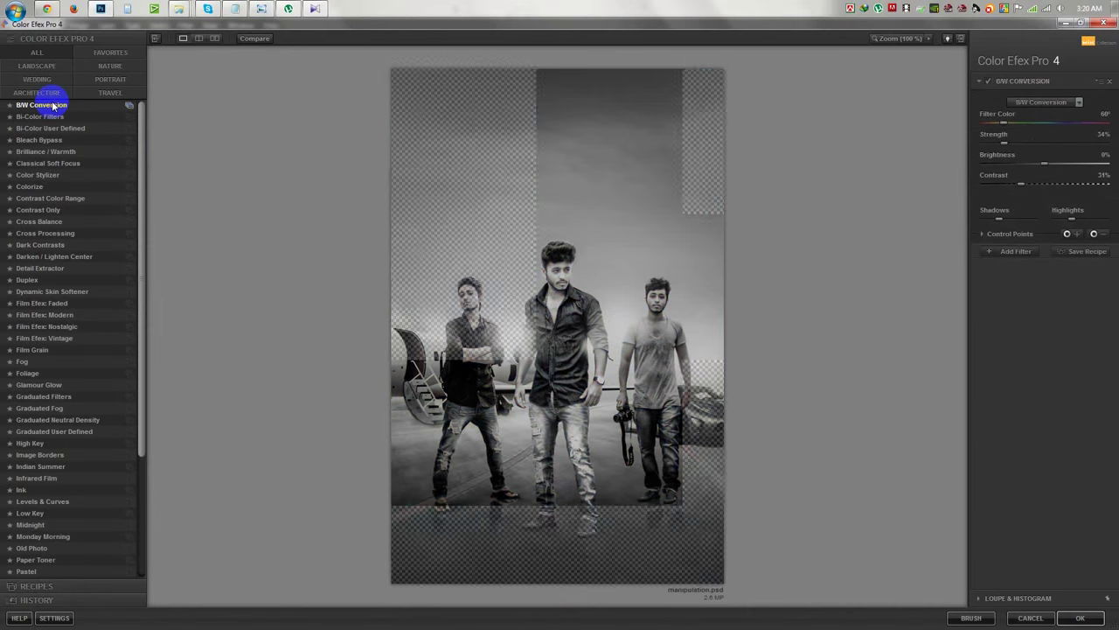
{"action": "left_click", "coordinate": [42, 116]}
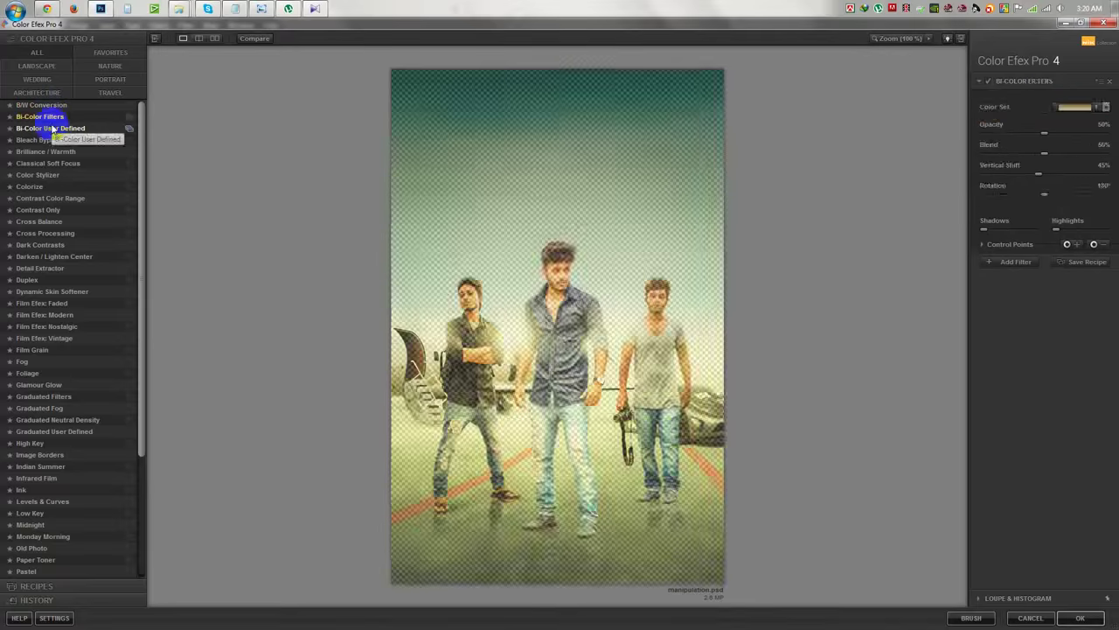
{"action": "left_click", "coordinate": [48, 127]}
{"action": "left_click", "coordinate": [42, 141]}
{"action": "left_click", "coordinate": [53, 153]}
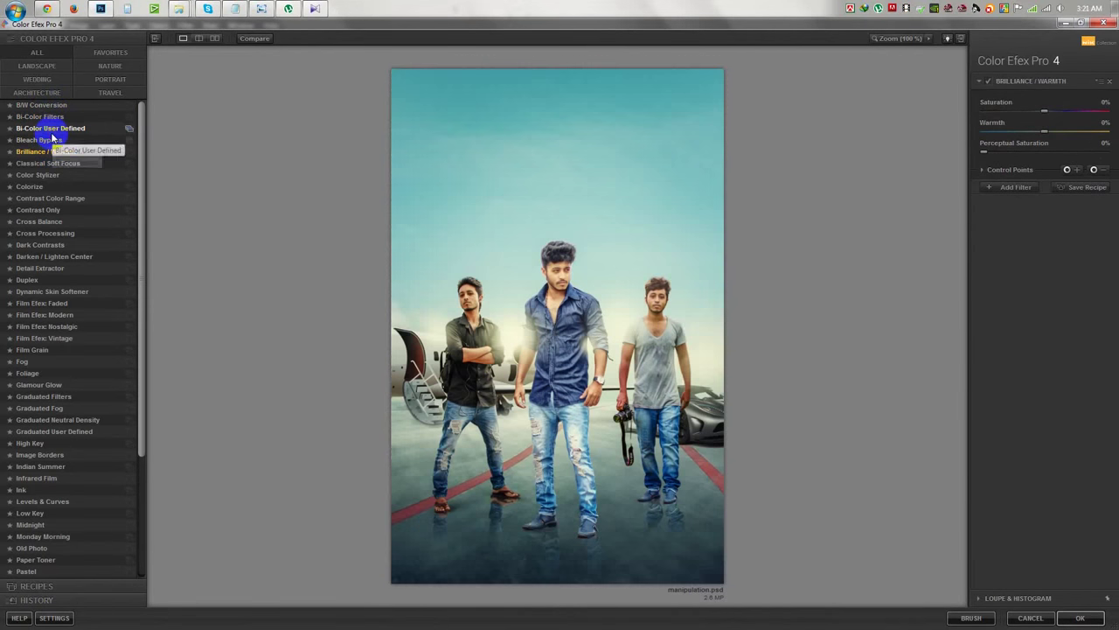
{"action": "left_click", "coordinate": [51, 127]}
{"action": "left_click", "coordinate": [42, 116]}
- Try the Violet/Pink colour set, then preview Cross Balance and Cross Processing methods
{"action": "left_click", "coordinate": [1075, 107]}
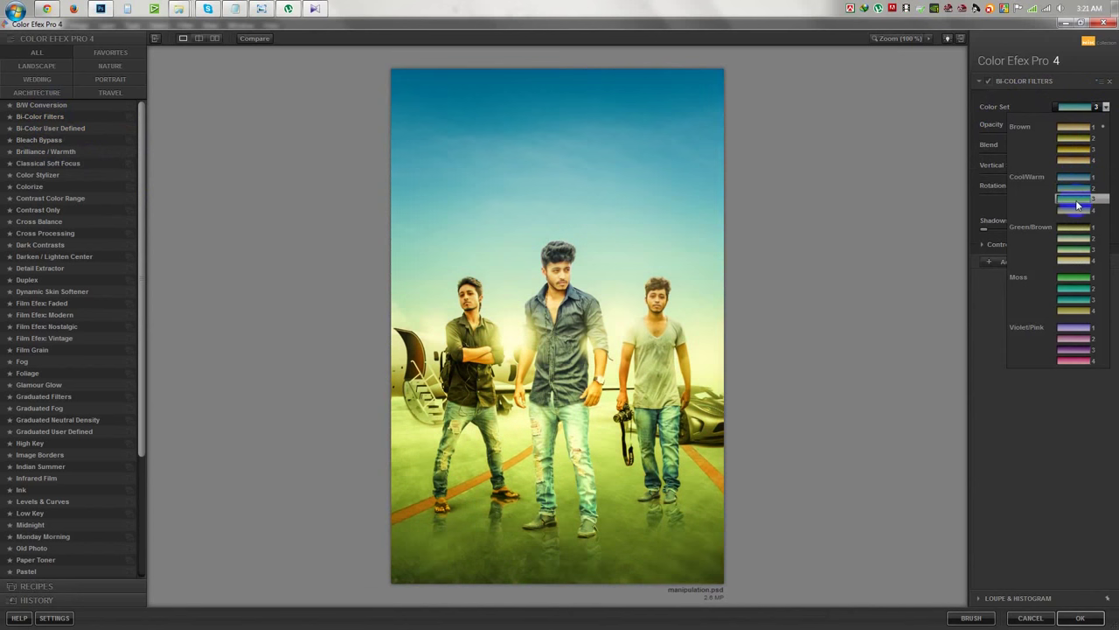
{"action": "left_click", "coordinate": [1079, 330]}
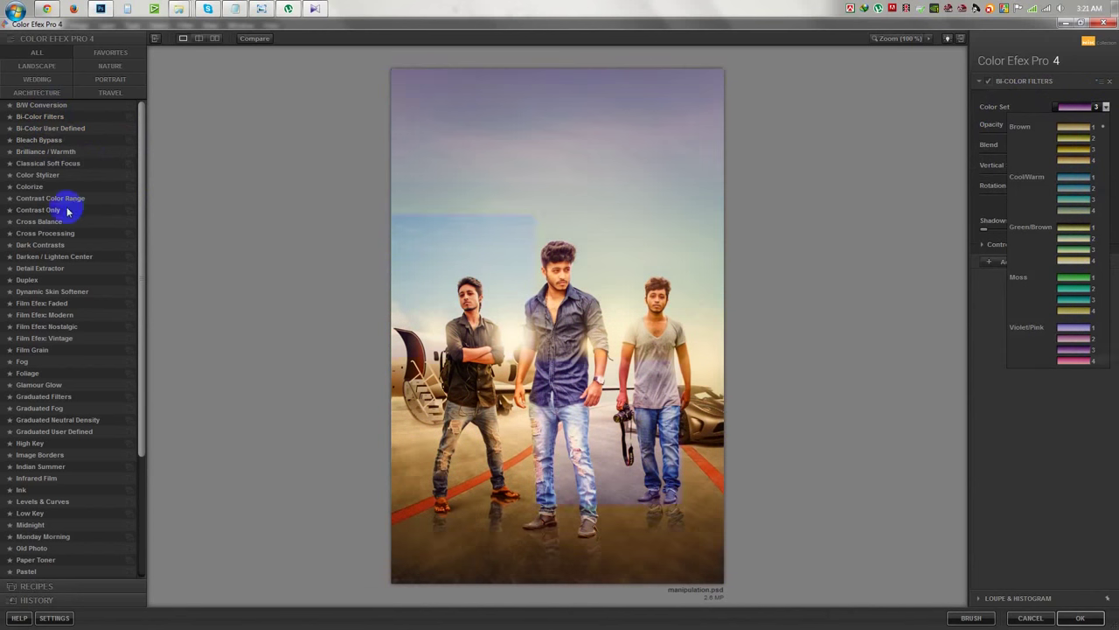
{"action": "left_click", "coordinate": [39, 221]}
{"action": "left_click", "coordinate": [46, 234]}
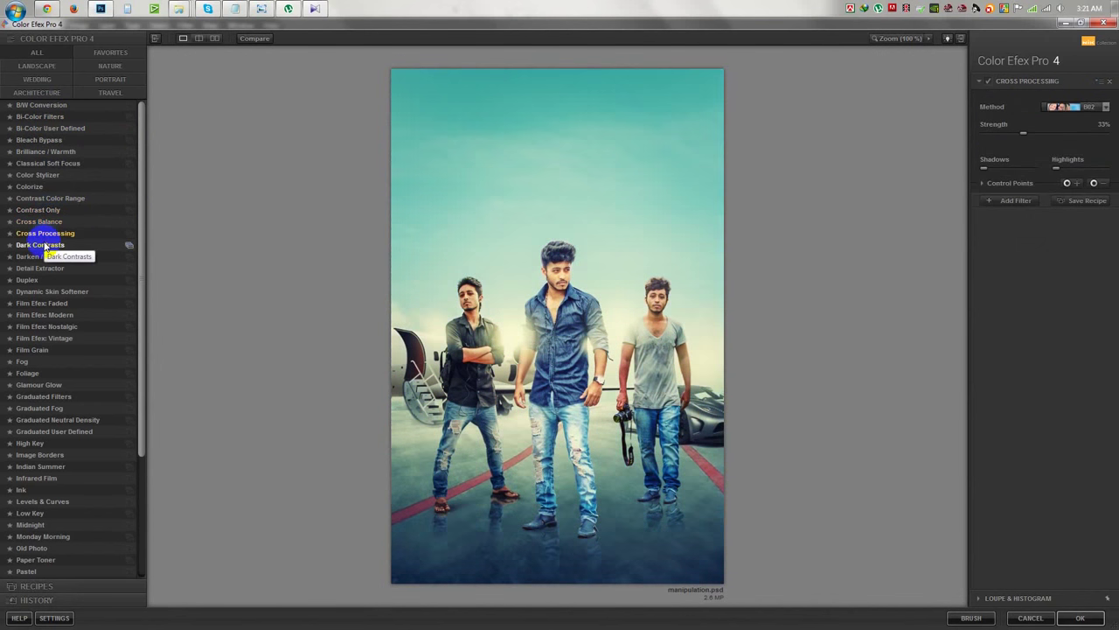
{"action": "left_click", "coordinate": [1076, 106]}
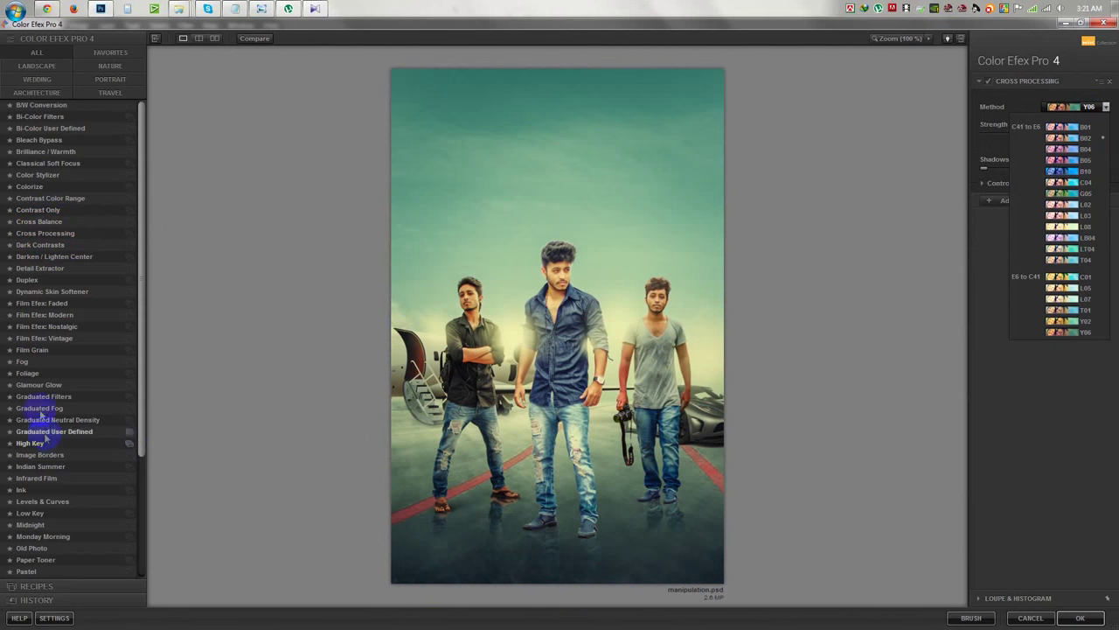
- Preview Film Efex Vintage/Nostalgic, Skin Softener and Duplex, then apply Dark Contrasts
{"action": "left_click", "coordinate": [22, 362]}
{"action": "left_click", "coordinate": [38, 338]}
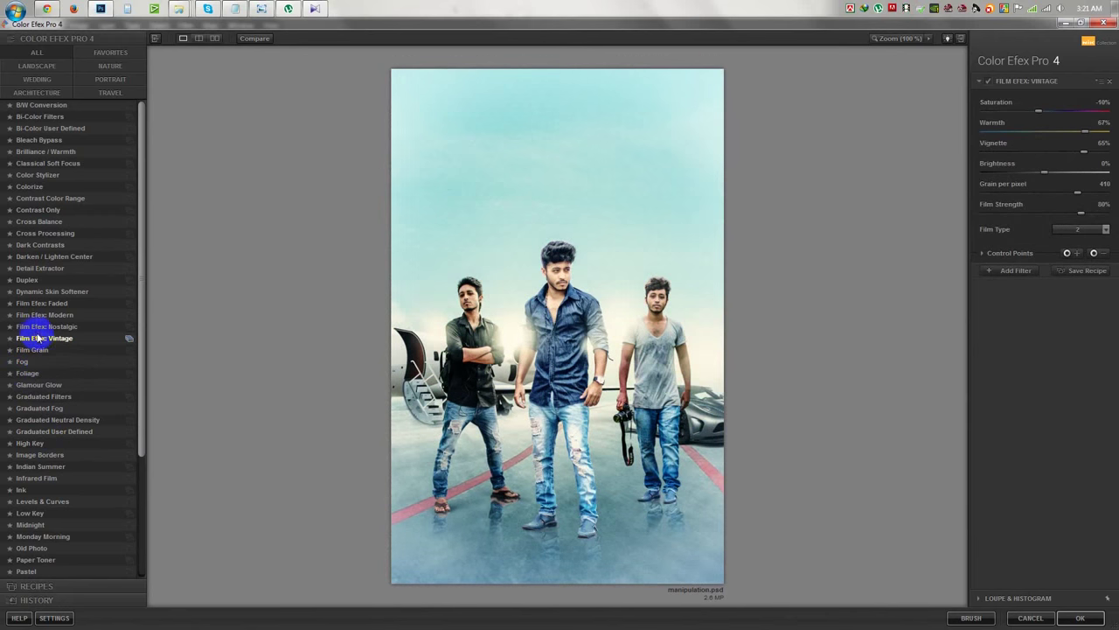
{"action": "left_click", "coordinate": [33, 326]}
{"action": "left_click", "coordinate": [30, 303]}
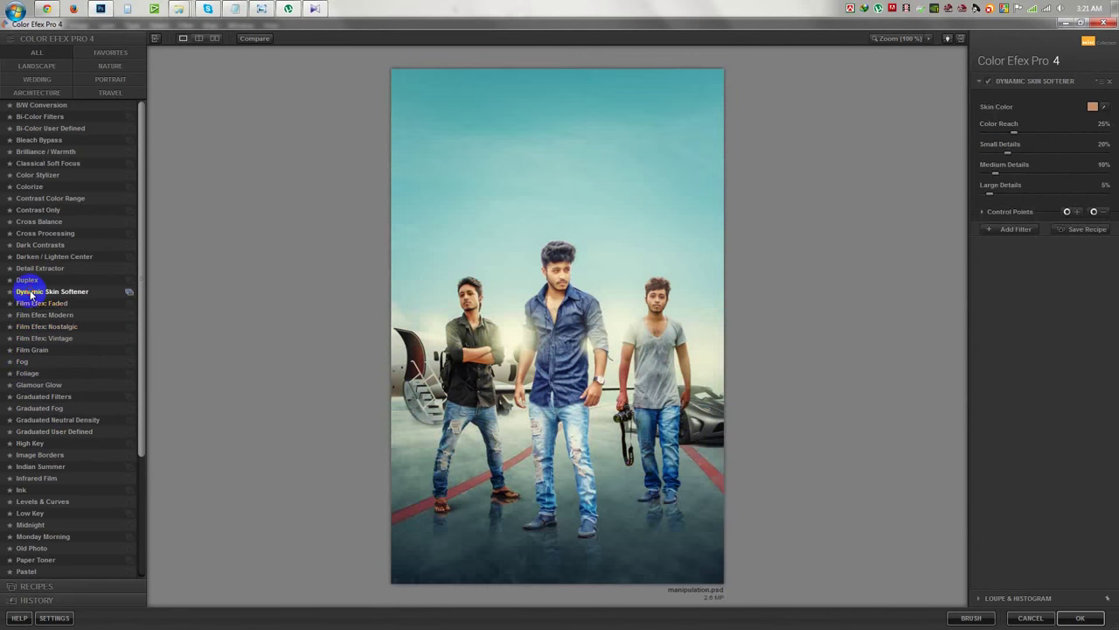
{"action": "left_click", "coordinate": [23, 279]}
{"action": "left_click", "coordinate": [28, 247]}
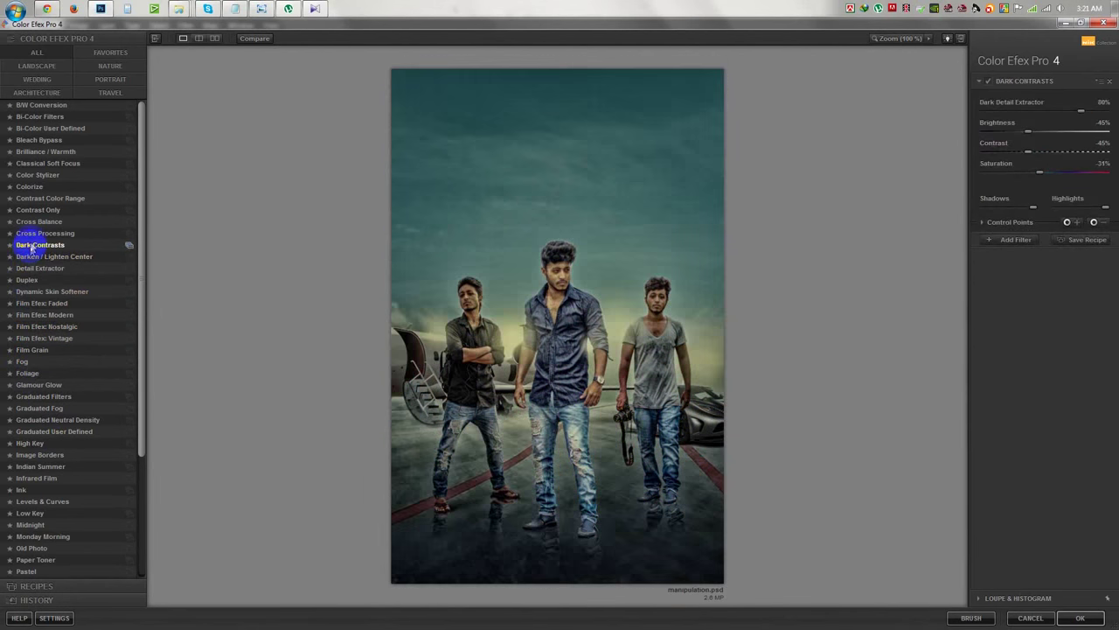
{"action": "left_click", "coordinate": [1083, 617]}
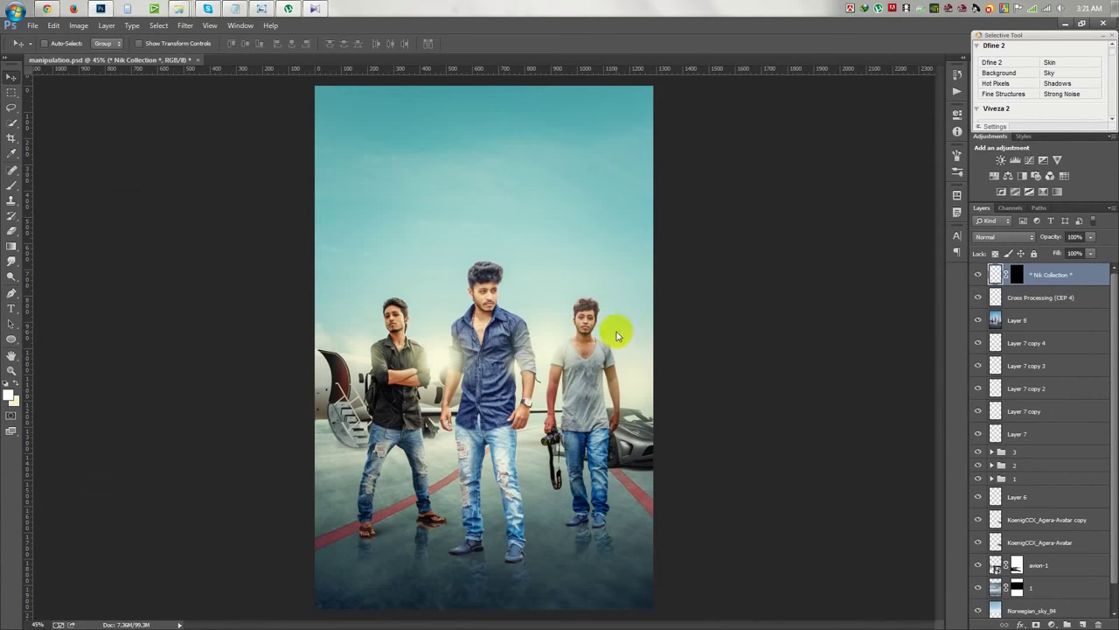
- Test Multiply then Screen blending on the Dark Contrasts layer and lower its opacity
{"action": "left_click", "coordinate": [1005, 237]}
{"action": "left_click", "coordinate": [991, 285]}
{"action": "left_click", "coordinate": [1006, 237]}
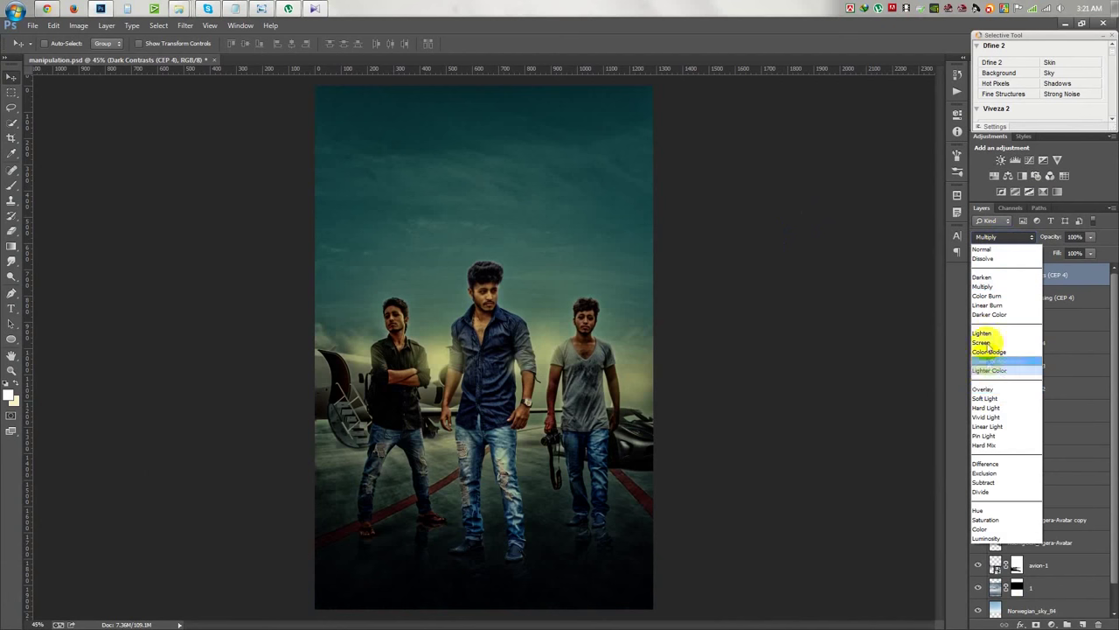
{"action": "left_click", "coordinate": [985, 341]}
{"action": "left_click_drag", "start_coordinate": [1052, 240], "coordinate": [1051, 240]}
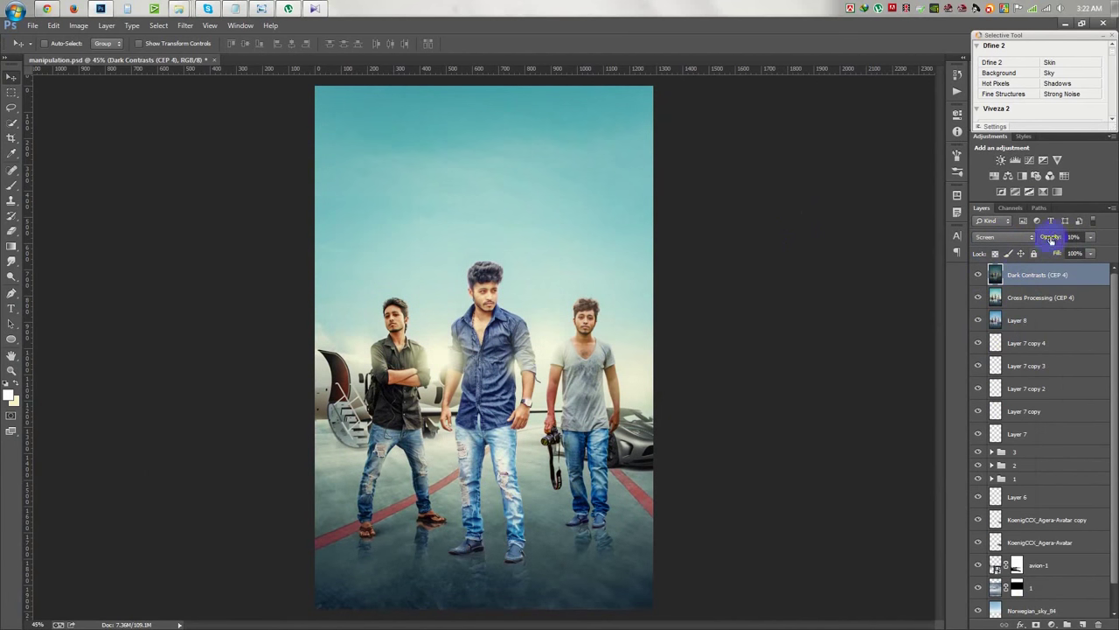
{"action": "left_click_drag", "start_coordinate": [1035, 240], "coordinate": [1032, 245]}
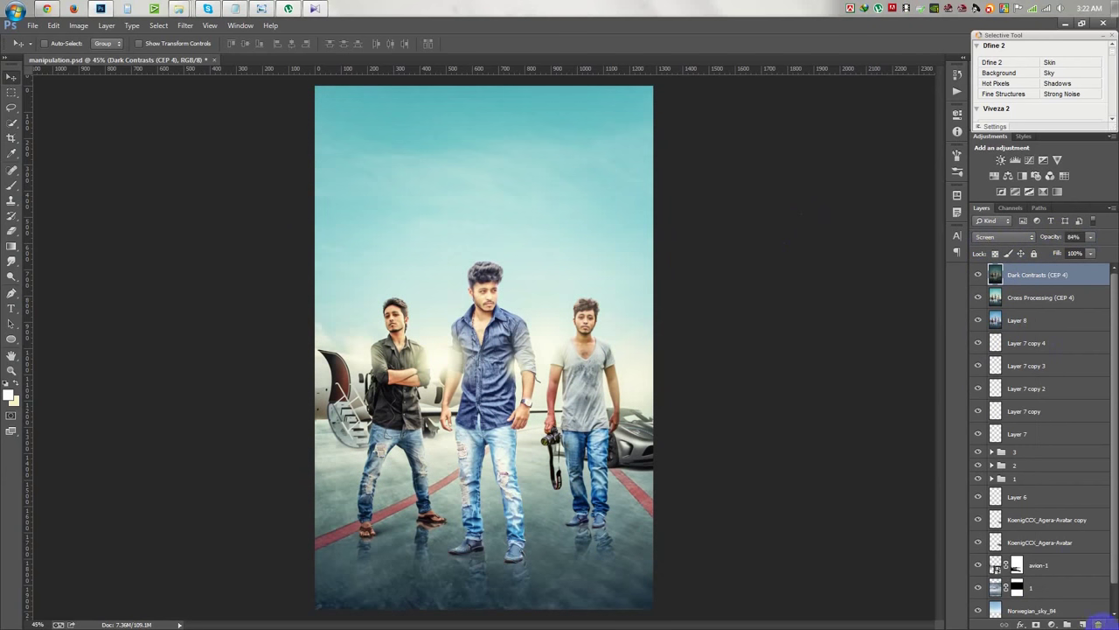
- Delete the Dark Contrasts layer and apply Viveza 2 instead
{"action": "left_click", "coordinate": [1098, 624]}
{"action": "left_click", "coordinate": [996, 119]}
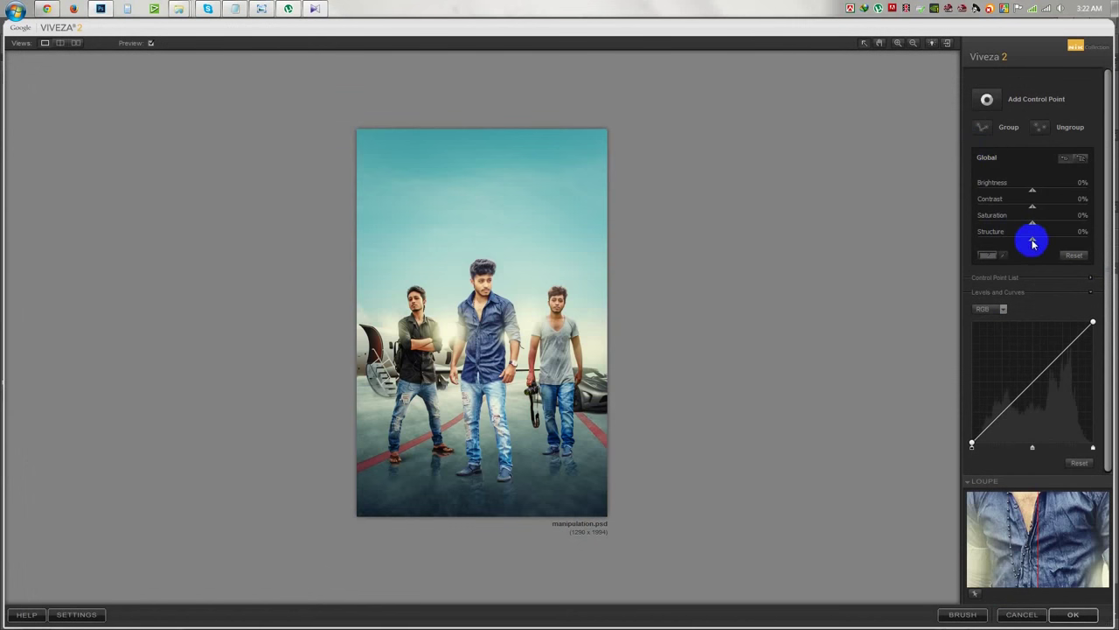
{"action": "left_click", "coordinate": [1087, 608]}
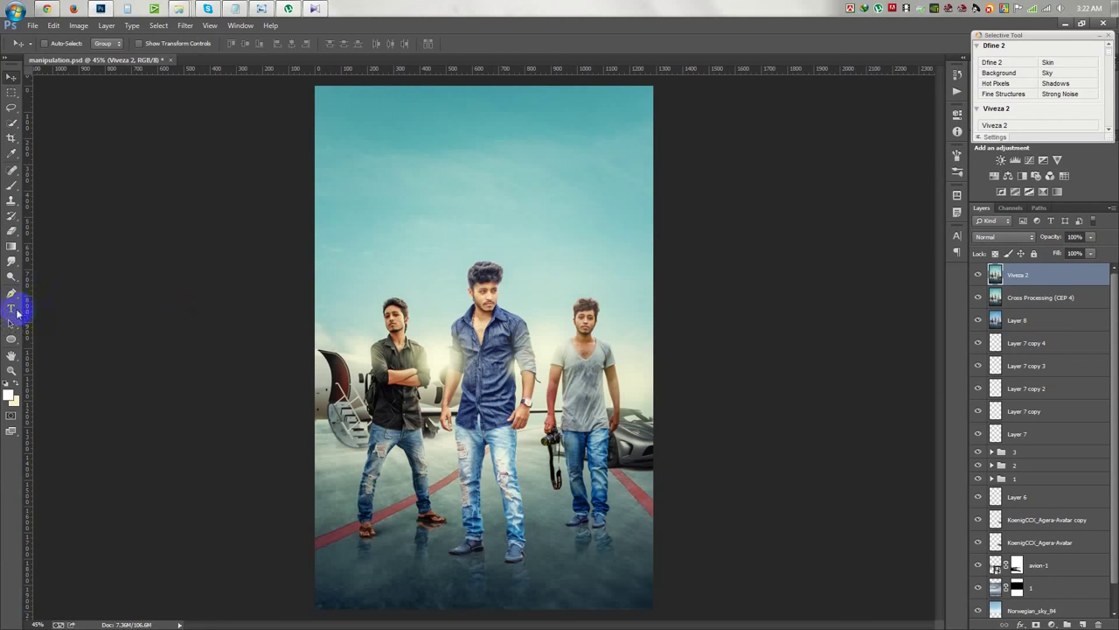
- Start a text layer near the poster top reading LONG, positioned top centre
{"action": "key", "text": "t"}
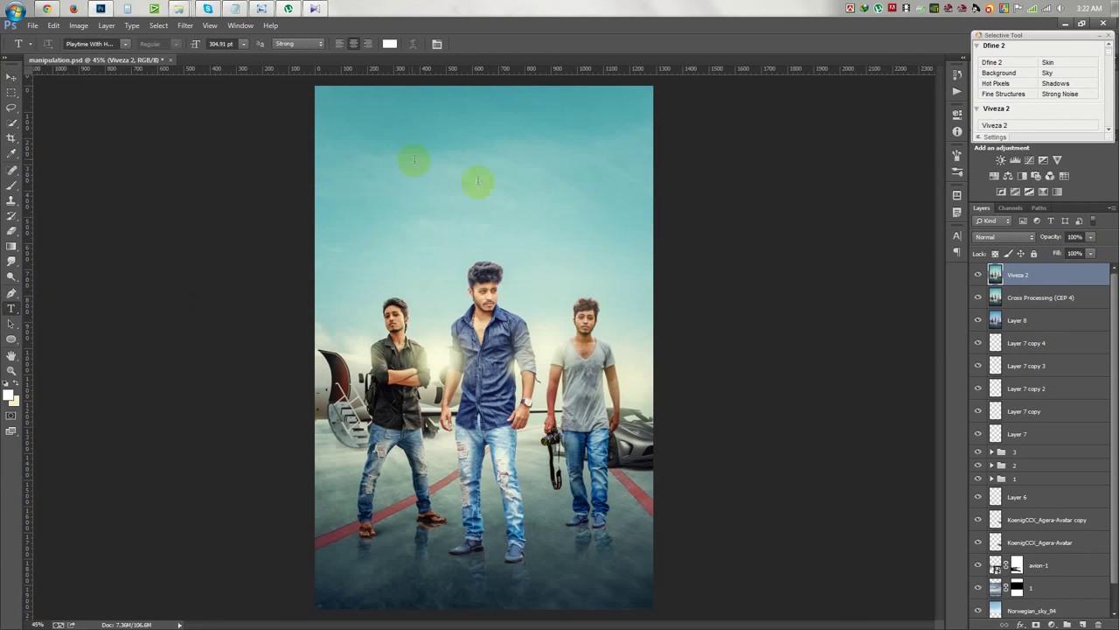
{"action": "left_click", "coordinate": [413, 160]}
{"action": "type", "text": "LONG"}
{"action": "key", "text": "ctrl+a"}
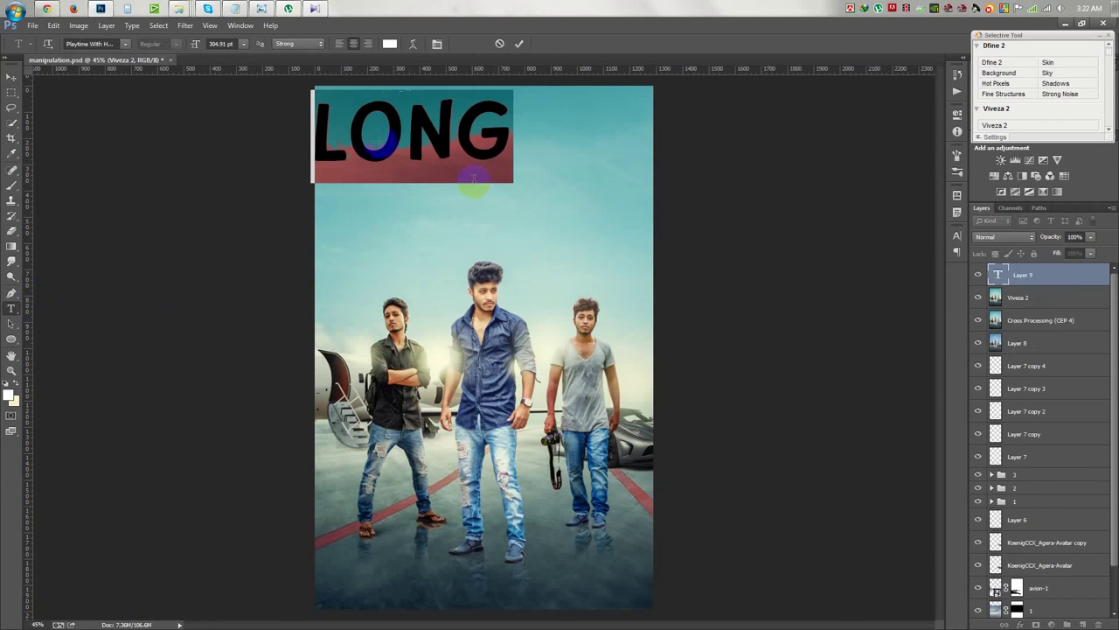
{"action": "left_click_drag", "start_coordinate": [473, 179], "coordinate": [489, 220]}
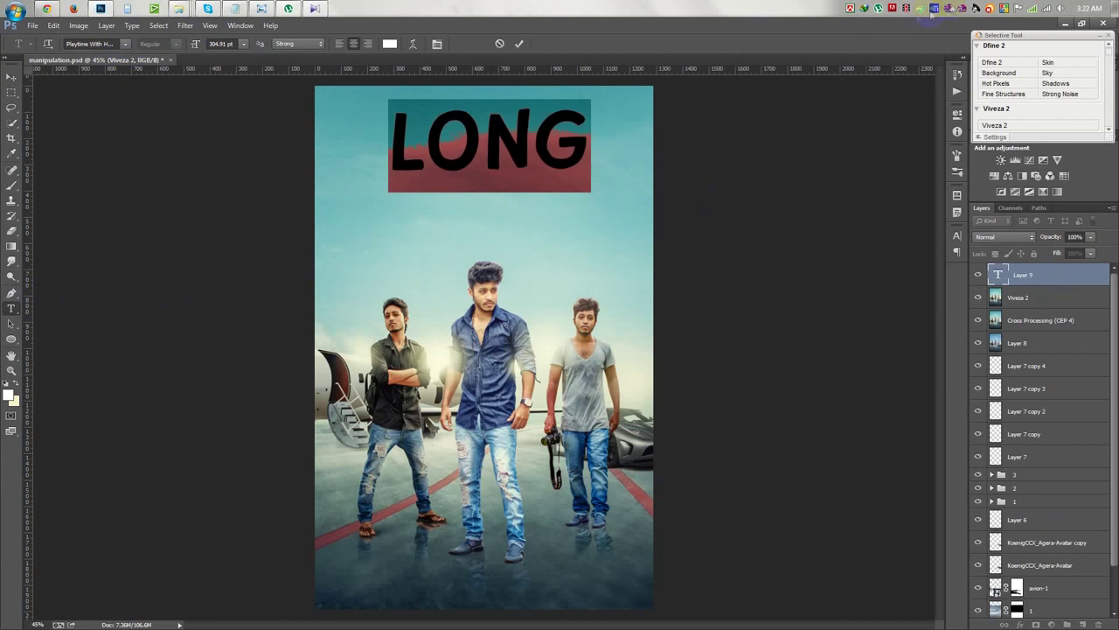
- Set the title font to Biko Bold and extend the text with TIME
{"action": "left_click", "coordinate": [113, 43]}
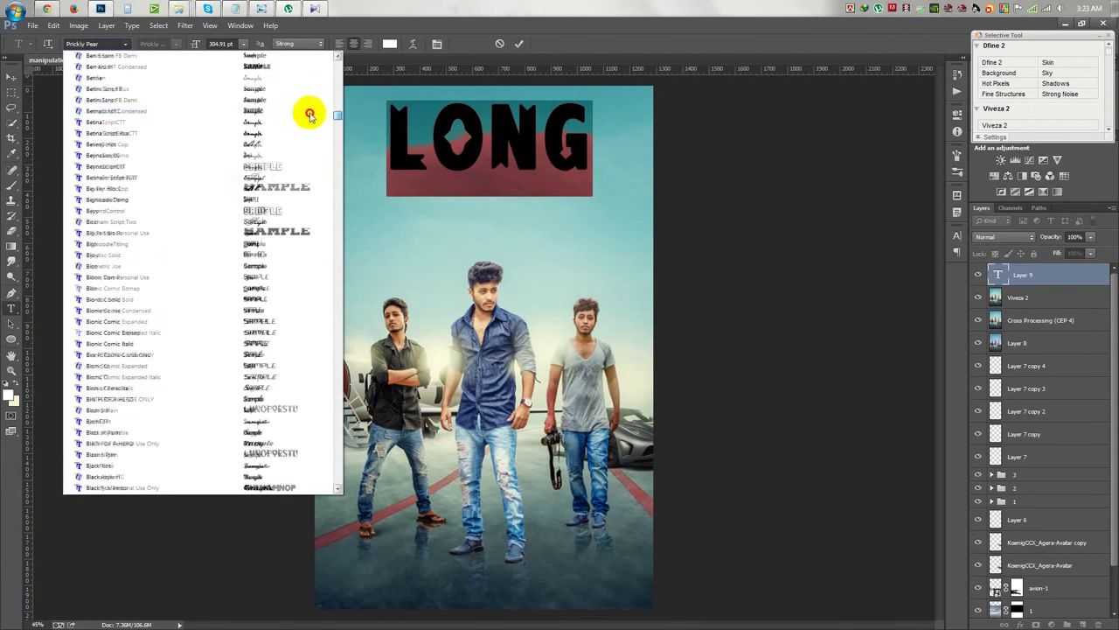
{"action": "left_click", "coordinate": [271, 265]}
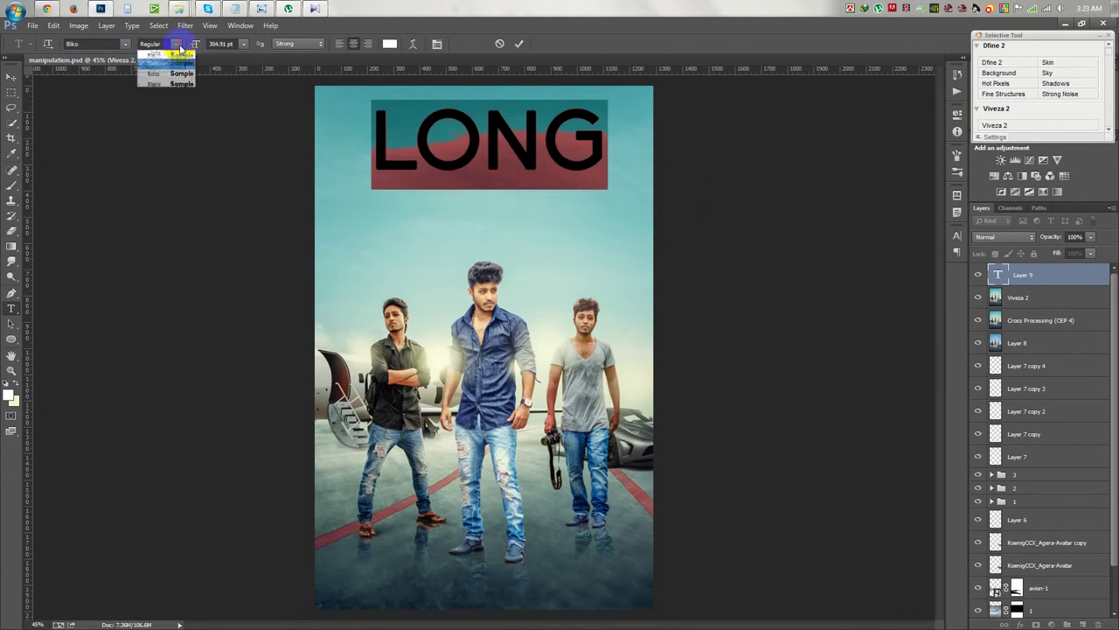
{"action": "left_click", "coordinate": [175, 83]}
{"action": "left_click", "coordinate": [602, 140]}
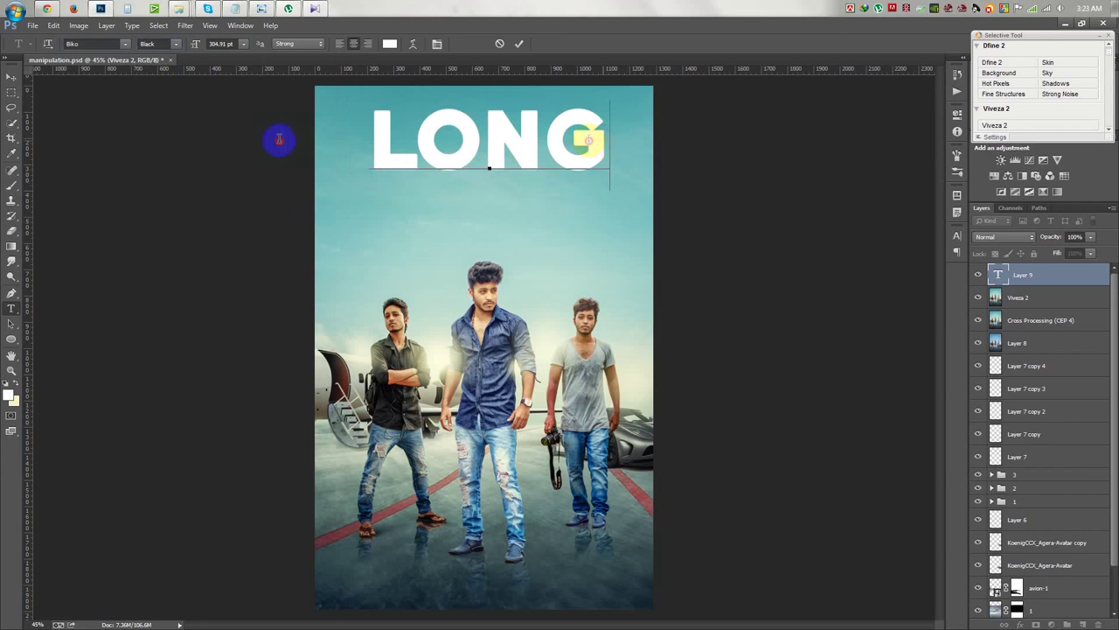
{"action": "key", "text": "ctrl+a"}
{"action": "left_click", "coordinate": [150, 43]}
{"action": "left_click", "coordinate": [166, 73]}
{"action": "left_click", "coordinate": [598, 140]}
{"action": "type", "text": "TIME"}
- Complete LONG TIME NO SEE at 110 pt, commit it, and drag a copy below
{"action": "key", "text": "ctrl+a"}
{"action": "left_click_drag", "start_coordinate": [195, 43], "coordinate": [75, 72]}
{"action": "left_click", "coordinate": [562, 162]}
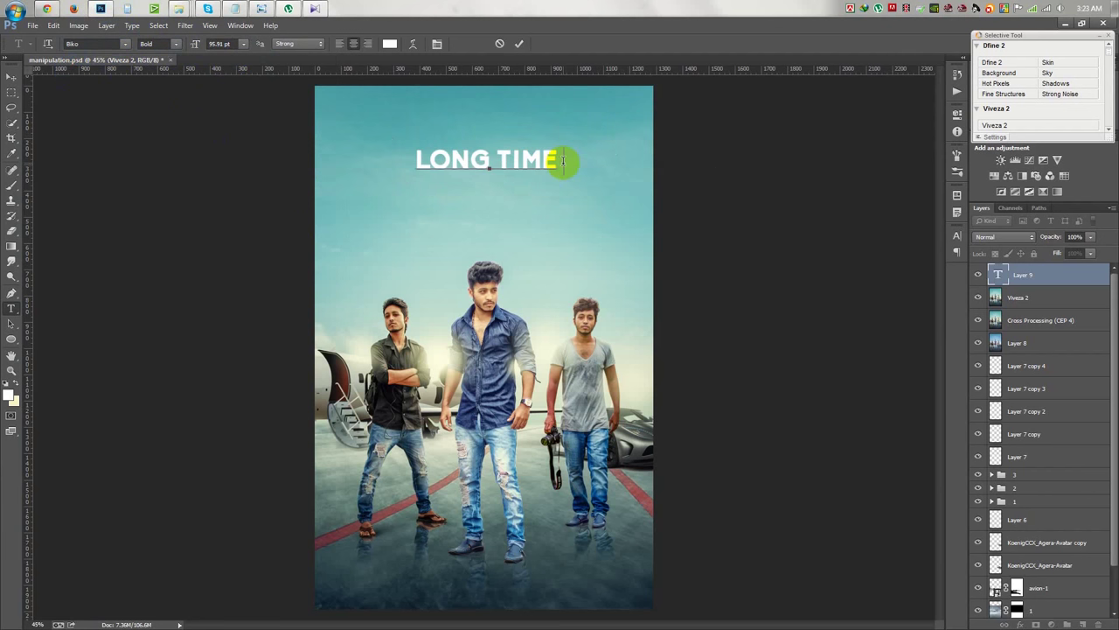
{"action": "type", "text": " NO SEE"}
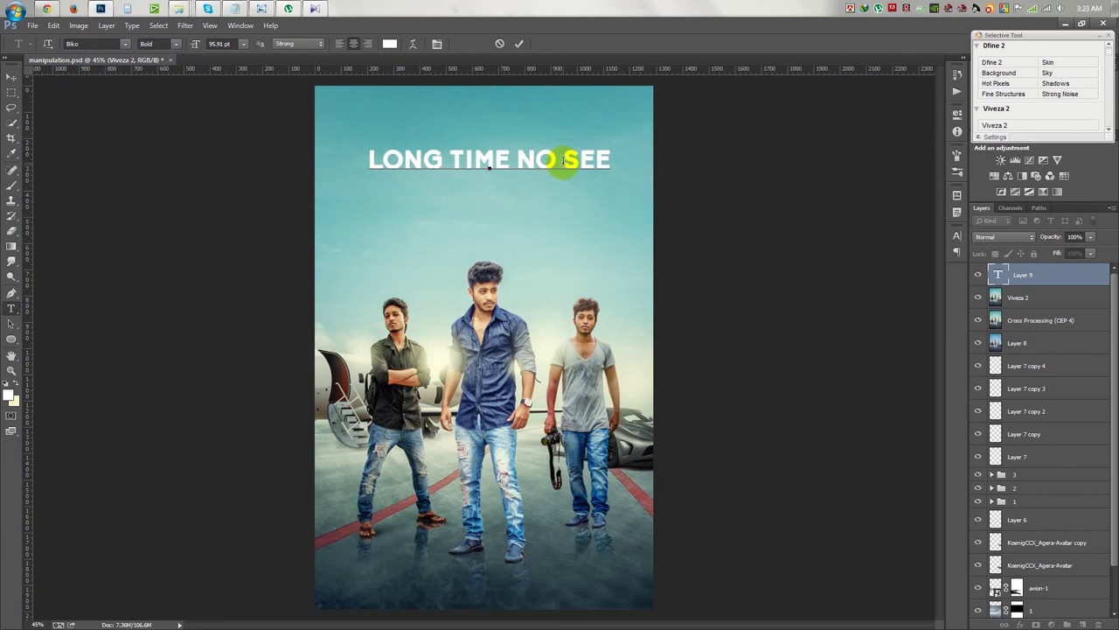
{"action": "left_click_drag", "start_coordinate": [612, 159], "coordinate": [350, 161]}
{"action": "left_click", "coordinate": [243, 44]}
{"action": "left_click", "coordinate": [245, 243]}
{"action": "type", "text": "11"}
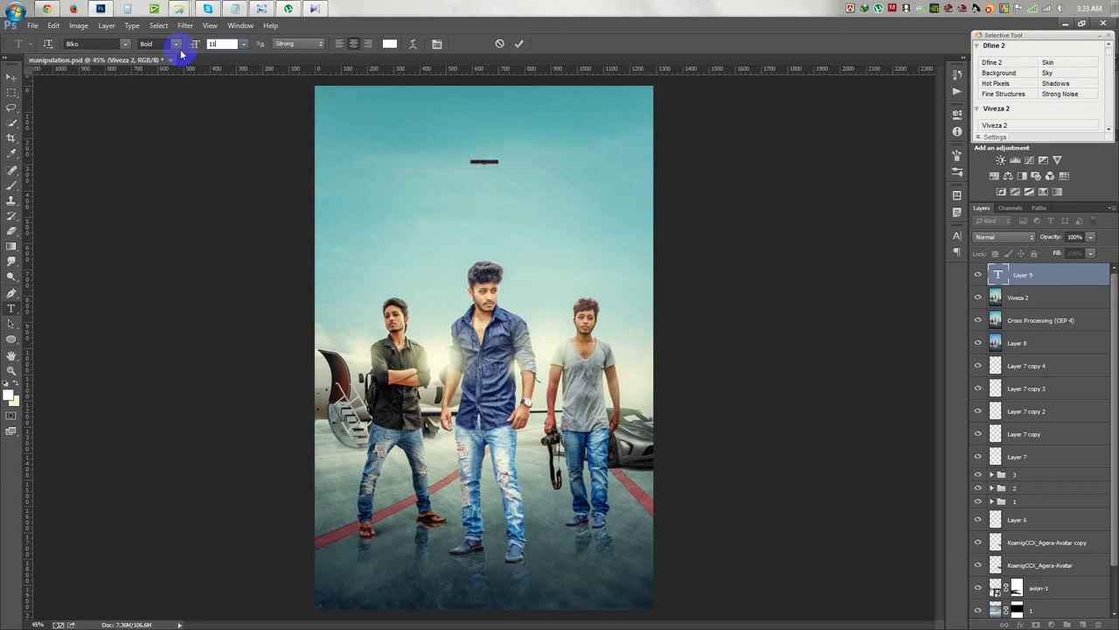
{"action": "type", "text": "0"}
{"action": "left_click", "coordinate": [519, 43]}
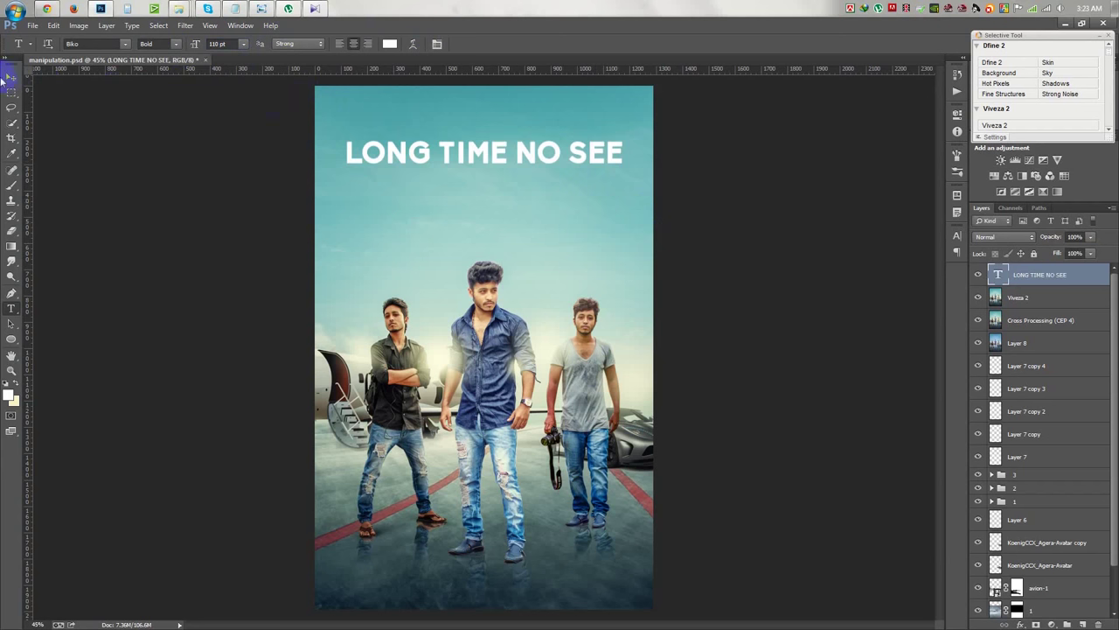
{"action": "key", "text": "v"}
{"action": "left_click_drag", "start_coordinate": [527, 163], "coordinate": [537, 196]}
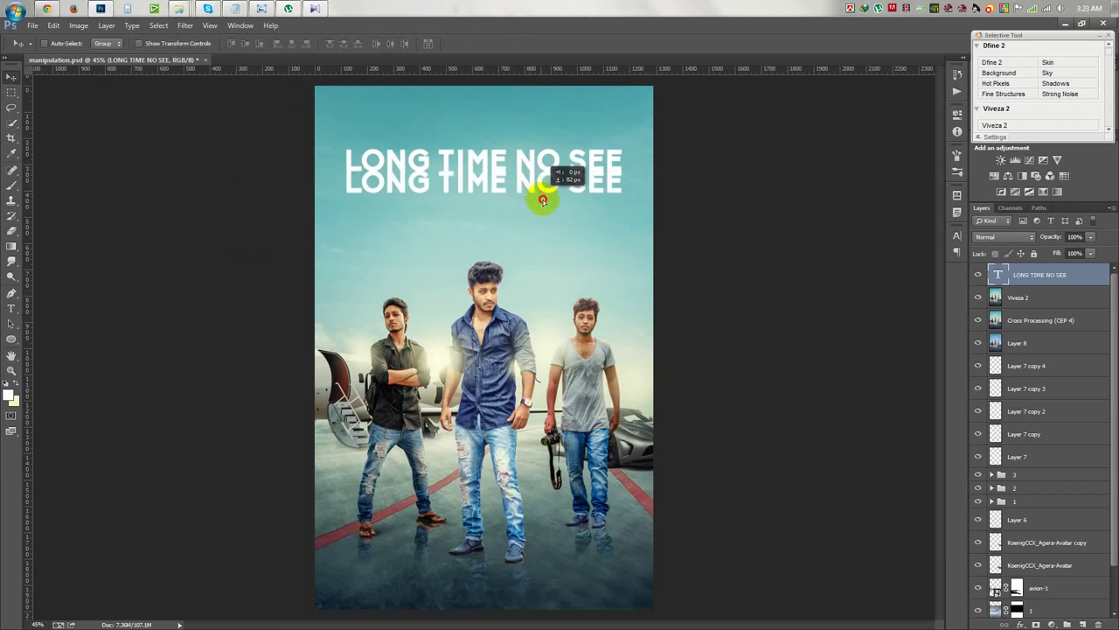
- Retype the copied title as the creator's name and set it to BravuraDisplaySSi
{"action": "double_click", "coordinate": [997, 275]}
{"action": "type", "text": "HASS HASIB"}
{"action": "key", "text": "ctrl+a"}
{"action": "left_click", "coordinate": [125, 44]}
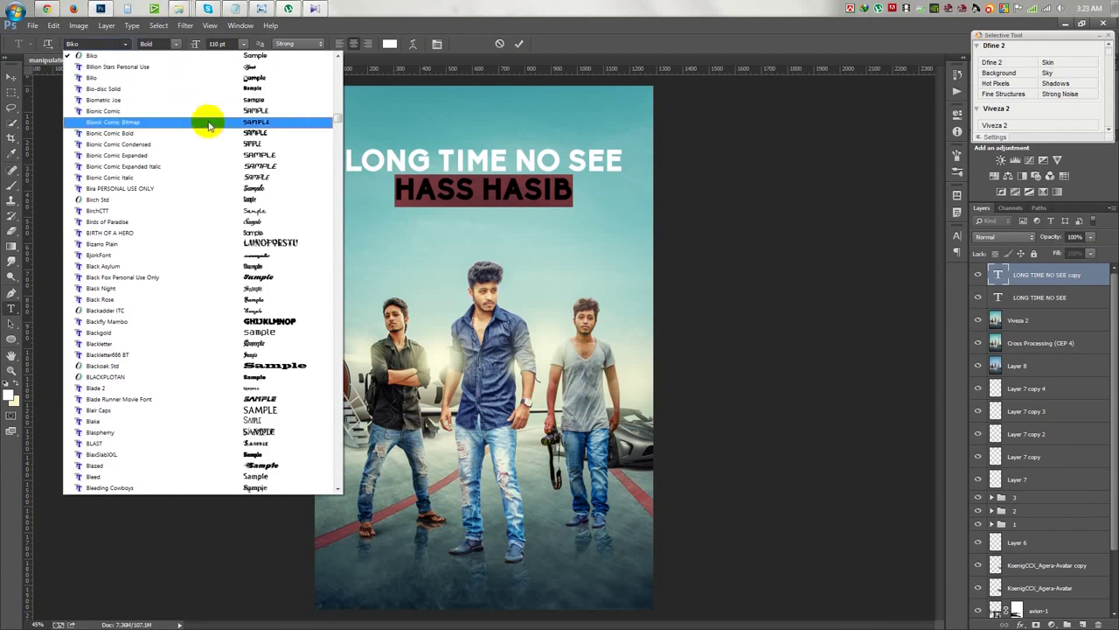
{"action": "scroll", "coordinate": [293, 319], "scroll_direction": "down", "scroll_amount": 2}
{"action": "scroll", "coordinate": [295, 324], "scroll_direction": "down", "scroll_amount": 10}
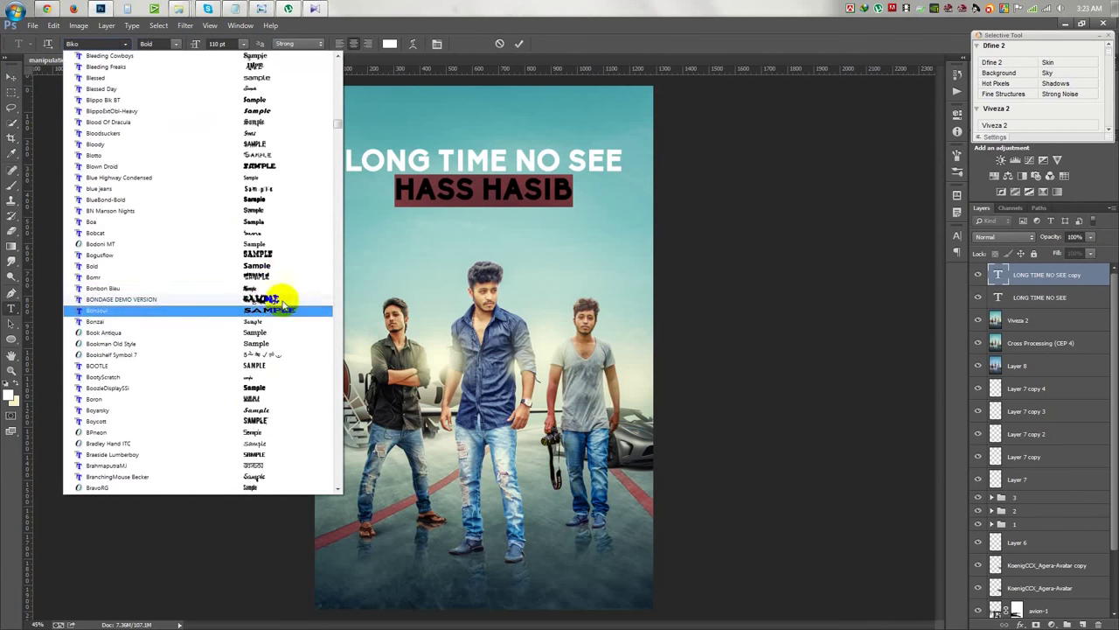
{"action": "scroll", "coordinate": [293, 346], "scroll_direction": "down", "scroll_amount": 1}
{"action": "scroll", "coordinate": [293, 341], "scroll_direction": "down", "scroll_amount": 3}
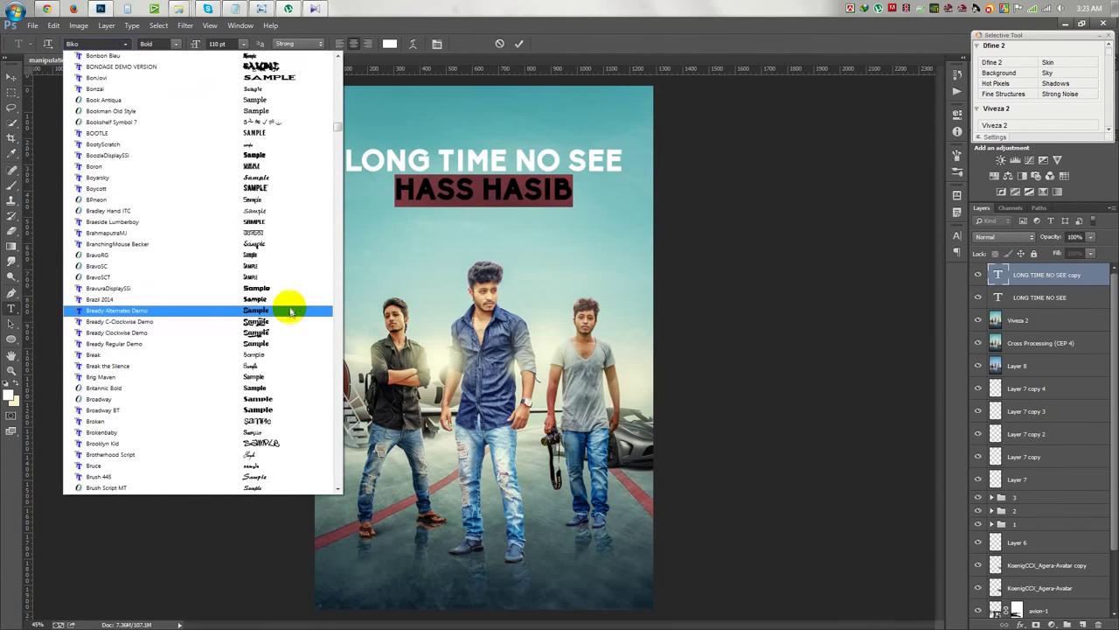
{"action": "left_click", "coordinate": [280, 293]}
- Size the name around 182 pt, nudge it lower, and colour it bright yellow
{"action": "left_click_drag", "start_coordinate": [196, 45], "coordinate": [245, 44]}
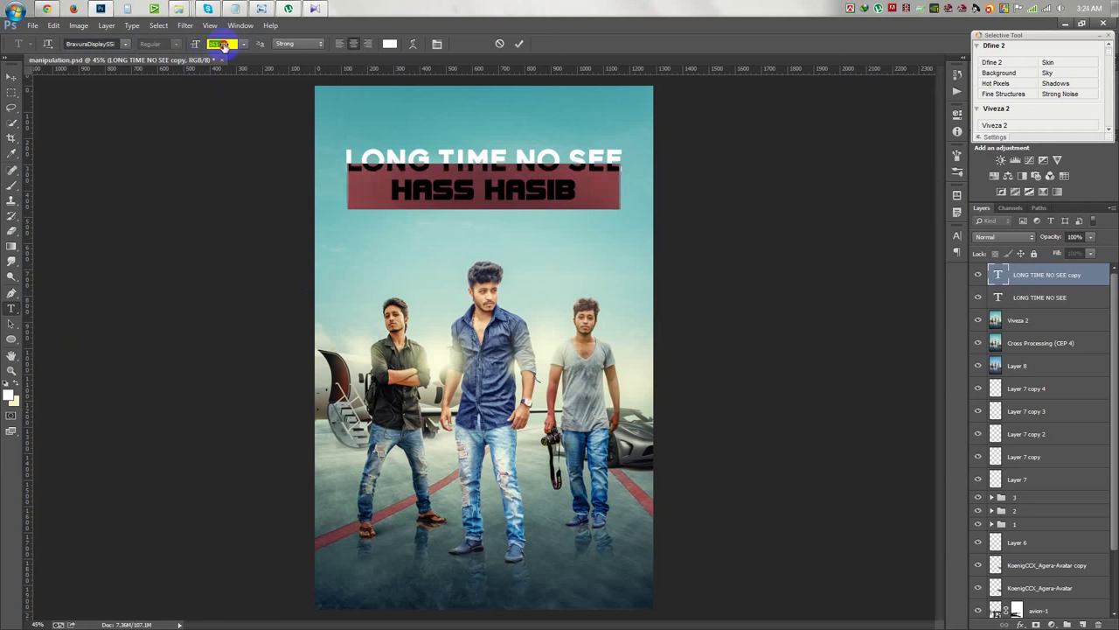
{"action": "left_click_drag", "start_coordinate": [640, 237], "coordinate": [636, 243]}
{"action": "left_click_drag", "start_coordinate": [229, 43], "coordinate": [223, 44]}
{"action": "left_click", "coordinate": [389, 44]}
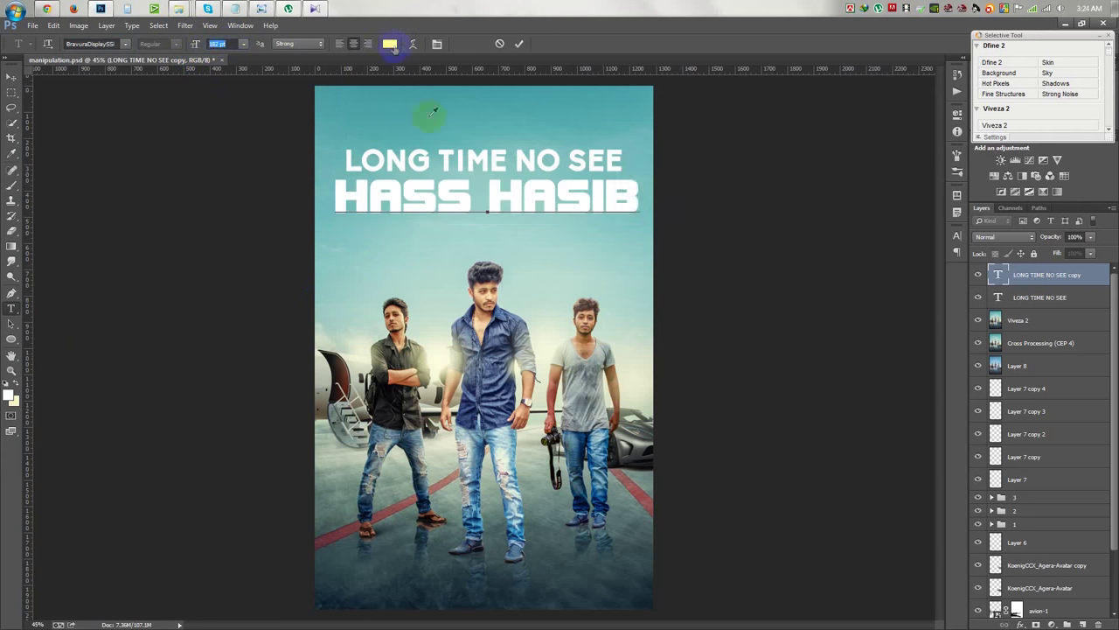
{"action": "left_click", "coordinate": [785, 295]}
{"action": "mouse_move", "coordinate": [679, 186]}
{"action": "left_mouse_down"}
{"action": "mouse_move", "coordinate": [770, 162]}
{"action": "mouse_move", "coordinate": [762, 199]}
{"action": "mouse_move", "coordinate": [757, 174]}
{"action": "left_mouse_up"}
{"action": "left_click_drag", "start_coordinate": [782, 290], "coordinate": [783, 295]}
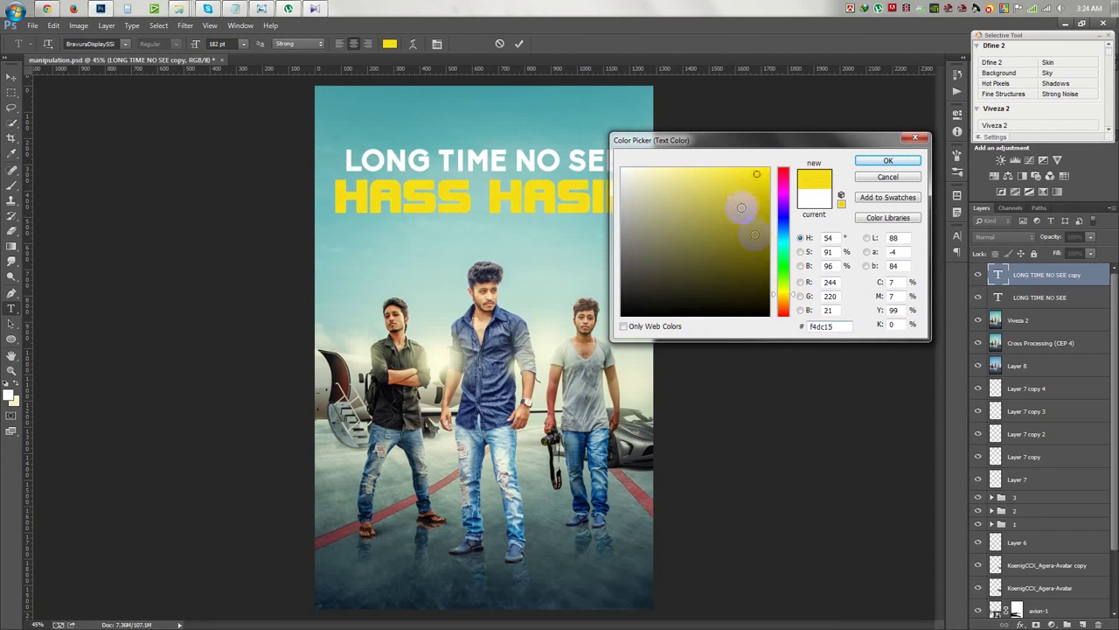
{"action": "mouse_move", "coordinate": [752, 181]}
{"action": "left_mouse_down"}
{"action": "mouse_move", "coordinate": [719, 167]}
{"action": "mouse_move", "coordinate": [699, 180]}
{"action": "mouse_move", "coordinate": [695, 165]}
{"action": "left_mouse_up"}
{"action": "left_click", "coordinate": [888, 160]}
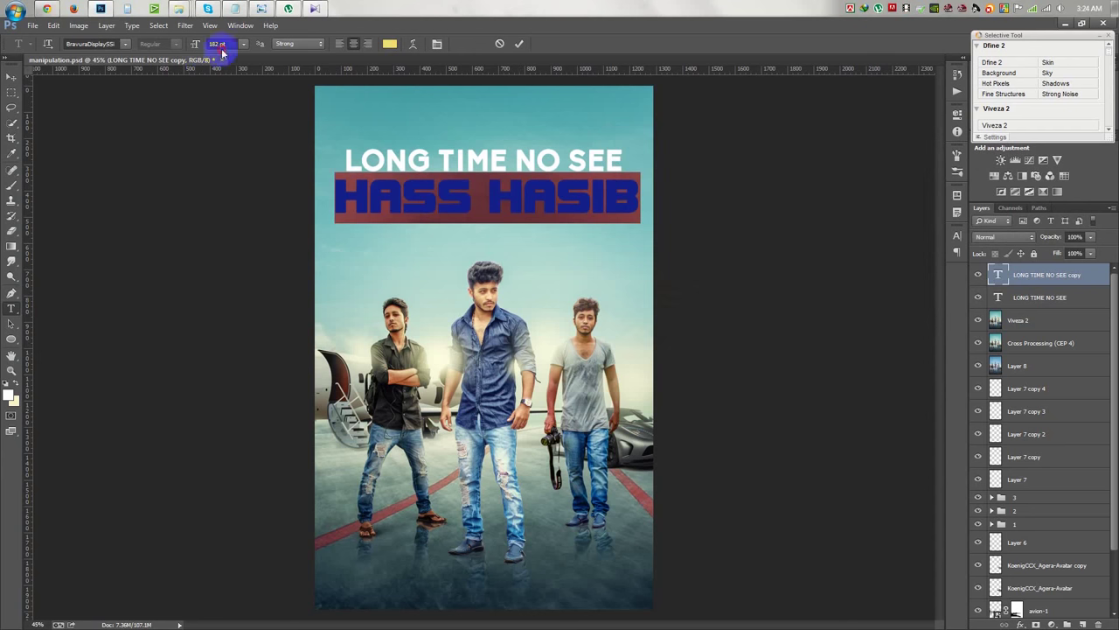
- Settle the name title at 205 pt, commit it, and reselect its text
{"action": "key", "text": "Down"}
{"action": "key", "text": "Down"}
{"action": "key", "text": "Return"}
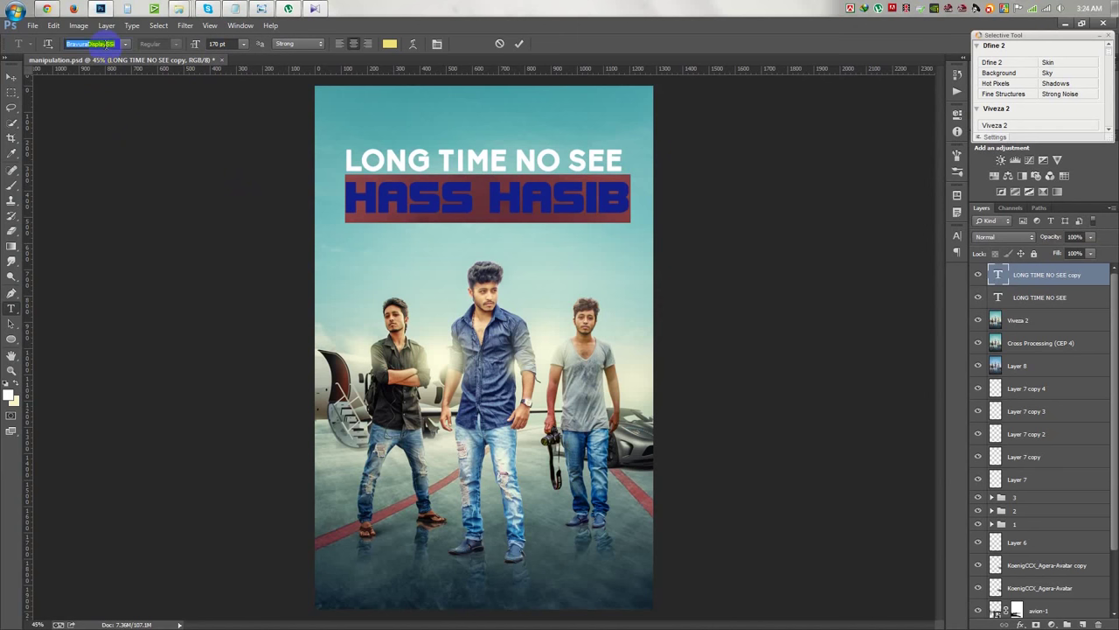
{"action": "type", "text": "28 Days Later"}
{"action": "key", "text": "Return"}
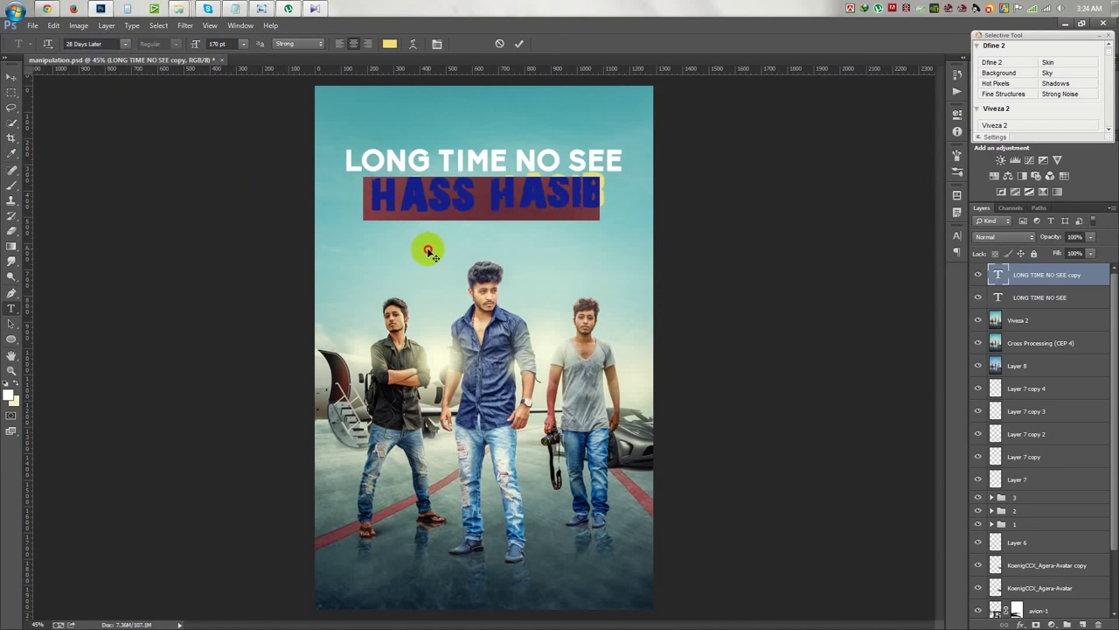
{"action": "key", "text": "Up"}
{"action": "key", "text": "Up"}
{"action": "key", "text": "Up"}
{"action": "key", "text": "Up"}
{"action": "key", "text": "Up"}
{"action": "key", "text": "Up"}
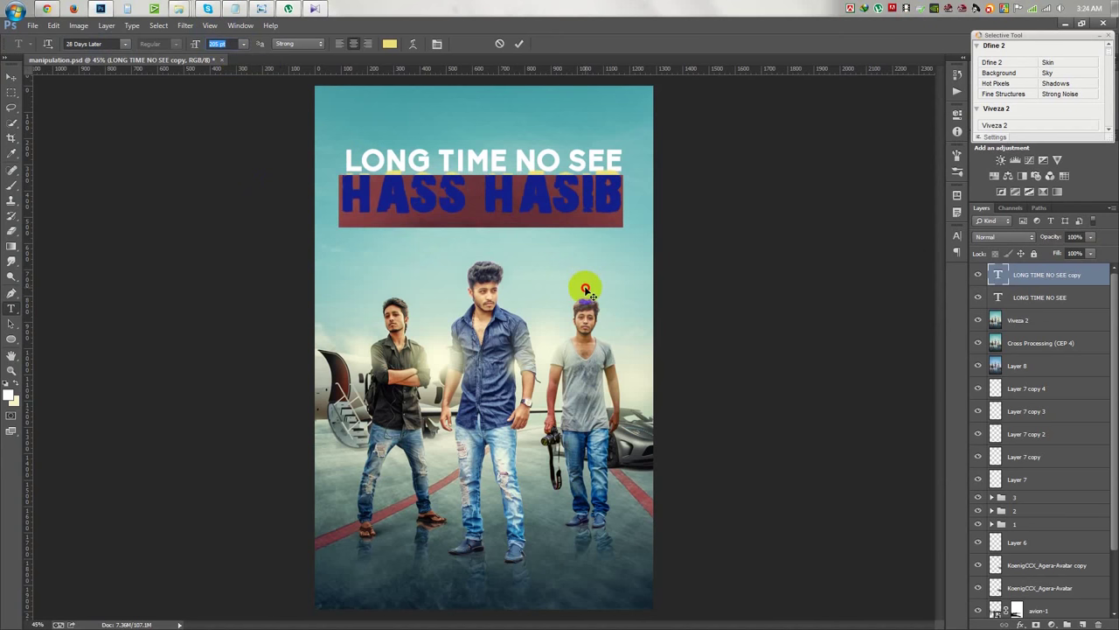
{"action": "key", "text": "Return"}
{"action": "left_click", "coordinate": [521, 43]}
{"action": "key", "text": "v"}
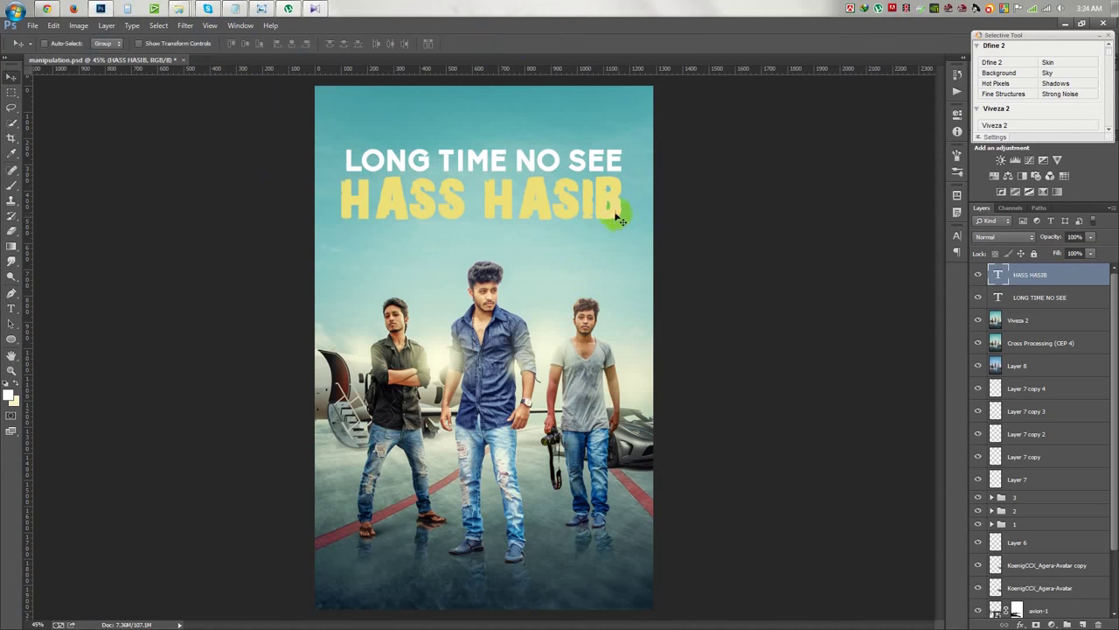
{"action": "double_click", "coordinate": [535, 190]}
{"action": "left_click", "coordinate": [125, 44]}
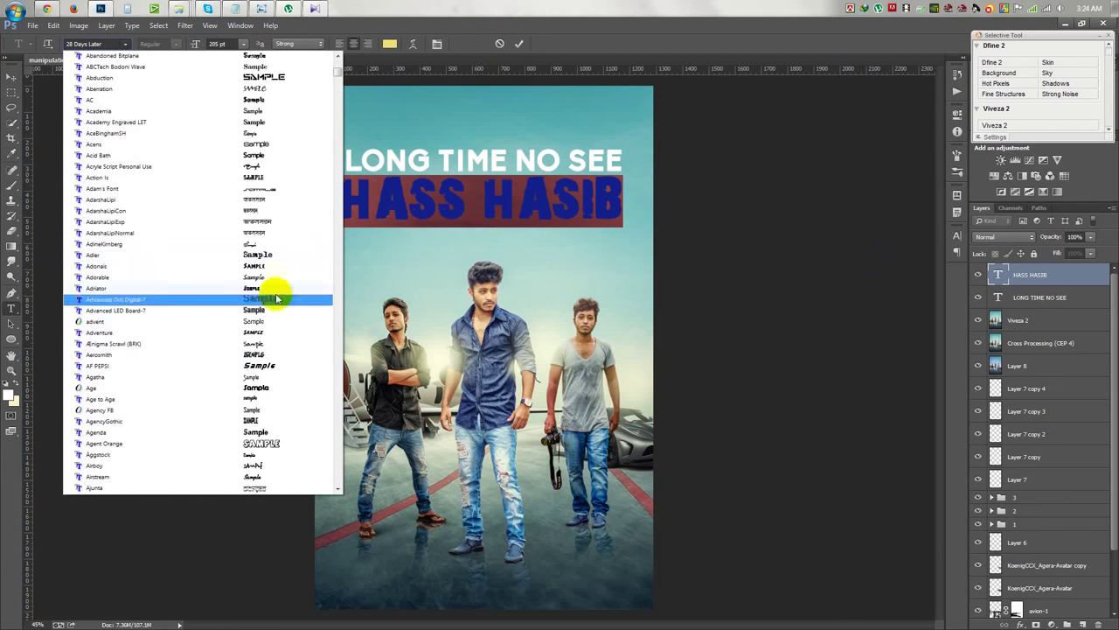
- Try AgencyGothic, then set the name title font to Baumarkt and commit
{"action": "left_click", "coordinate": [282, 253]}
{"action": "left_click", "coordinate": [125, 44]}
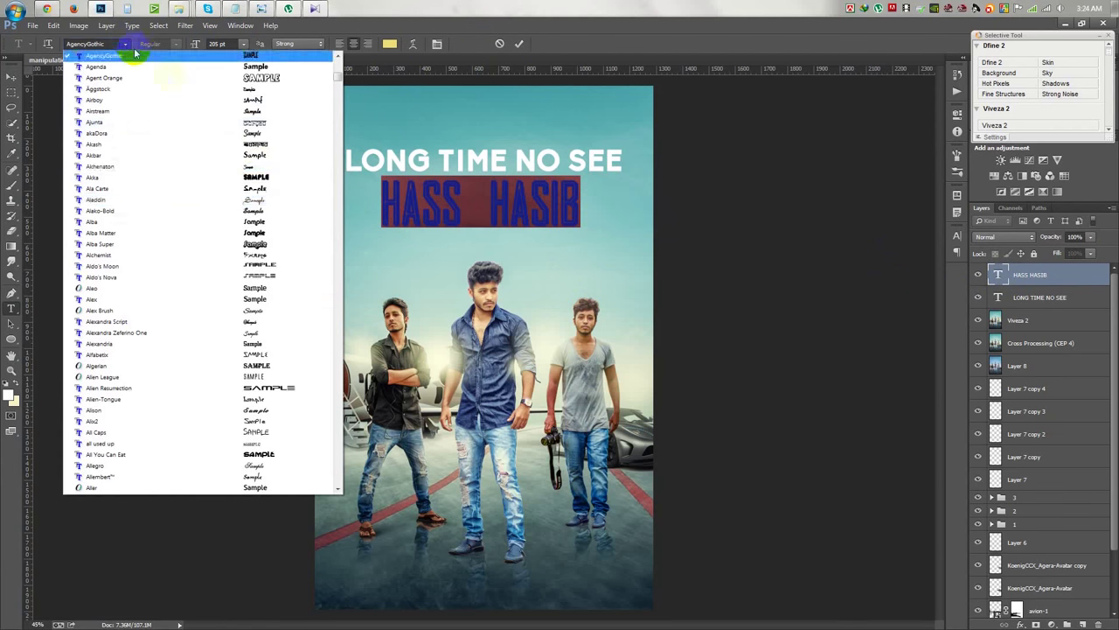
{"action": "scroll", "coordinate": [306, 306], "scroll_direction": "down", "scroll_amount": 7}
{"action": "scroll", "coordinate": [297, 367], "scroll_direction": "down", "scroll_amount": 3}
{"action": "scroll", "coordinate": [311, 391], "scroll_direction": "down", "scroll_amount": 6}
{"action": "scroll", "coordinate": [306, 389], "scroll_direction": "down", "scroll_amount": 6}
{"action": "scroll", "coordinate": [299, 385], "scroll_direction": "down", "scroll_amount": 4}
{"action": "scroll", "coordinate": [294, 380], "scroll_direction": "down", "scroll_amount": 3}
{"action": "scroll", "coordinate": [289, 374], "scroll_direction": "down", "scroll_amount": 3}
{"action": "scroll", "coordinate": [289, 372], "scroll_direction": "down", "scroll_amount": 3}
{"action": "scroll", "coordinate": [288, 370], "scroll_direction": "down", "scroll_amount": 3}
{"action": "scroll", "coordinate": [290, 376], "scroll_direction": "down", "scroll_amount": 3}
{"action": "scroll", "coordinate": [294, 389], "scroll_direction": "down", "scroll_amount": 3}
{"action": "scroll", "coordinate": [298, 376], "scroll_direction": "down", "scroll_amount": 3}
{"action": "scroll", "coordinate": [297, 358], "scroll_direction": "down", "scroll_amount": 3}
{"action": "scroll", "coordinate": [288, 347], "scroll_direction": "down", "scroll_amount": 2}
{"action": "left_click", "coordinate": [285, 346]}
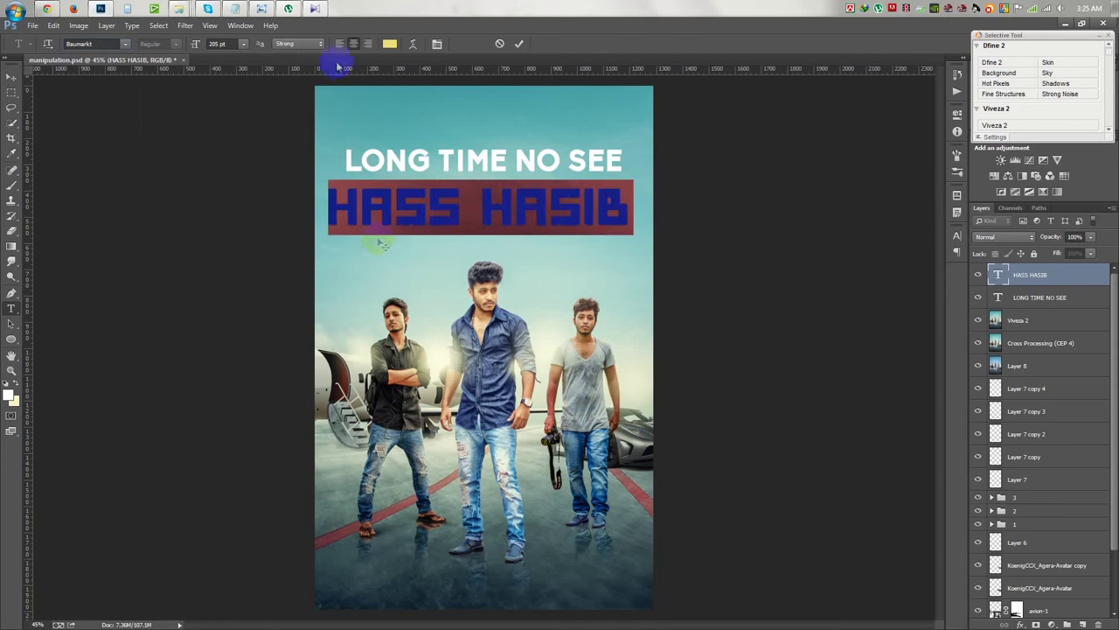
{"action": "left_click", "coordinate": [518, 44]}
- Scale the name title down to about 88% with Free Transform
{"action": "key", "text": "ctrl+t"}
{"action": "mouse_move", "coordinate": [630, 229]}
{"action": "left_mouse_down"}
{"action": "mouse_move", "coordinate": [615, 231]}
{"action": "mouse_move", "coordinate": [618, 220]}
{"action": "left_mouse_up"}
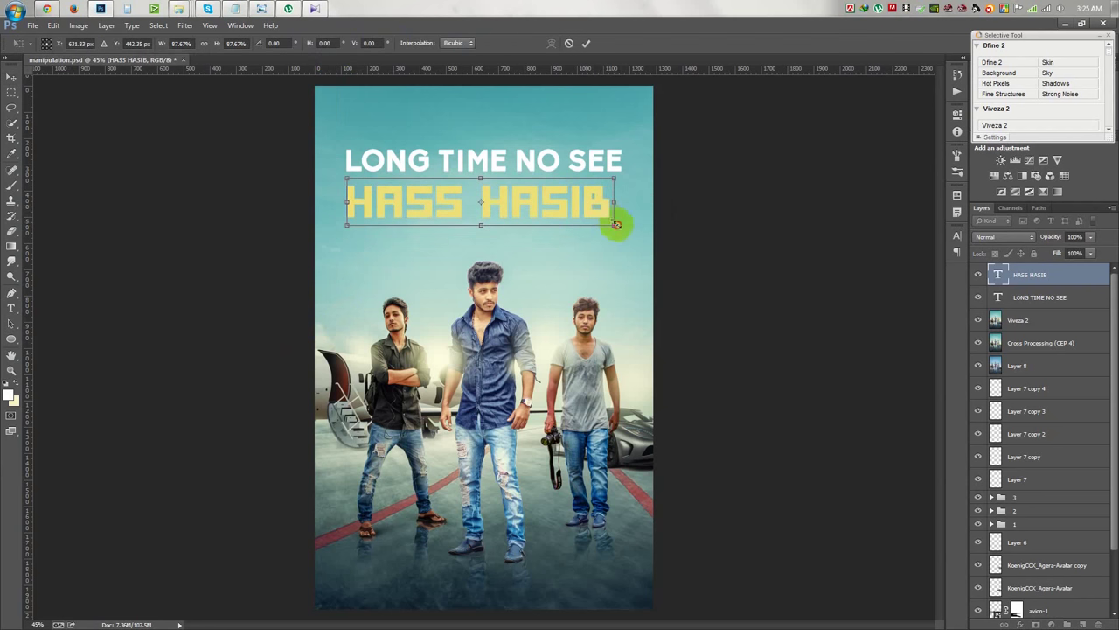
{"action": "double_click", "coordinate": [612, 229]}
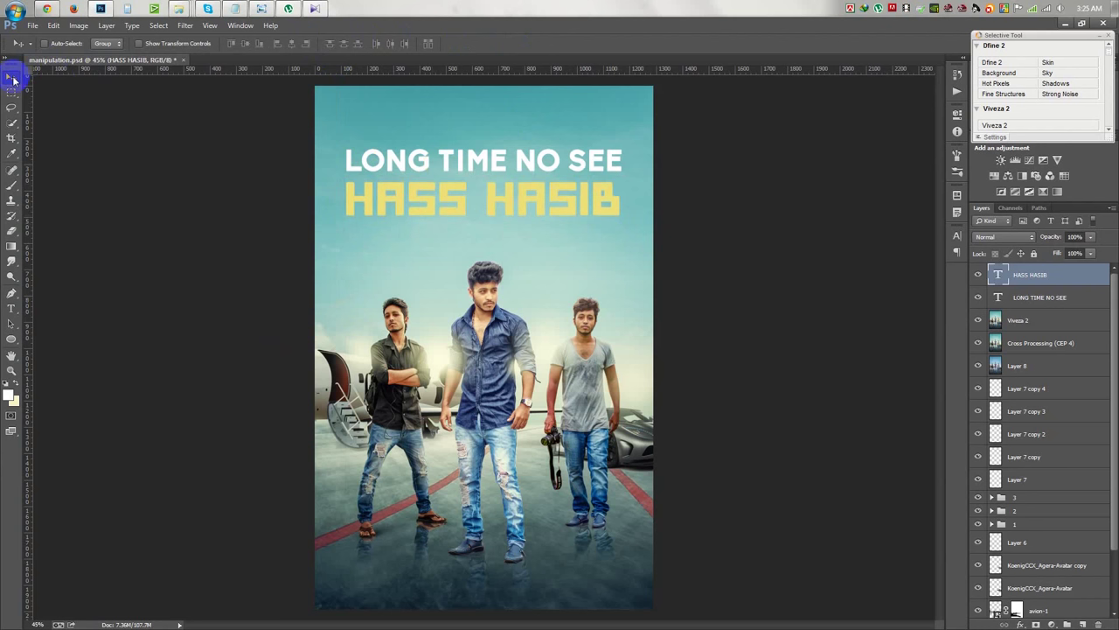
- Move the heading higher and set its two lines to automatic leading
{"action": "left_click", "coordinate": [1039, 298]}
{"action": "left_click_drag", "start_coordinate": [612, 166], "coordinate": [609, 141]}
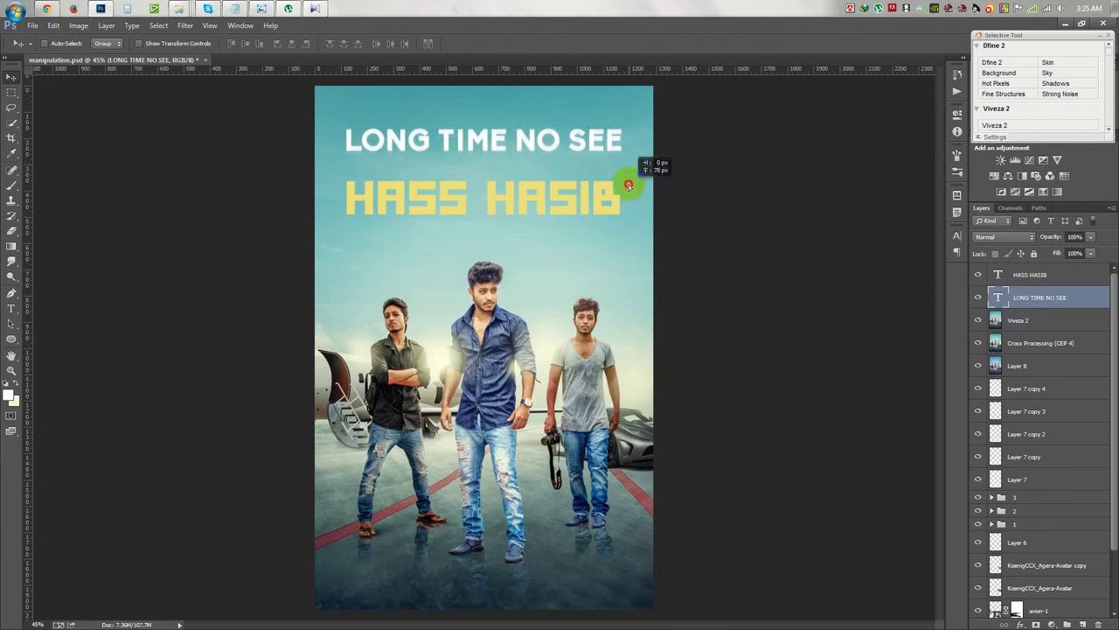
{"action": "double_click", "coordinate": [610, 137]}
{"action": "left_click", "coordinate": [615, 137]}
{"action": "type", "text": "COME ON MAN"}
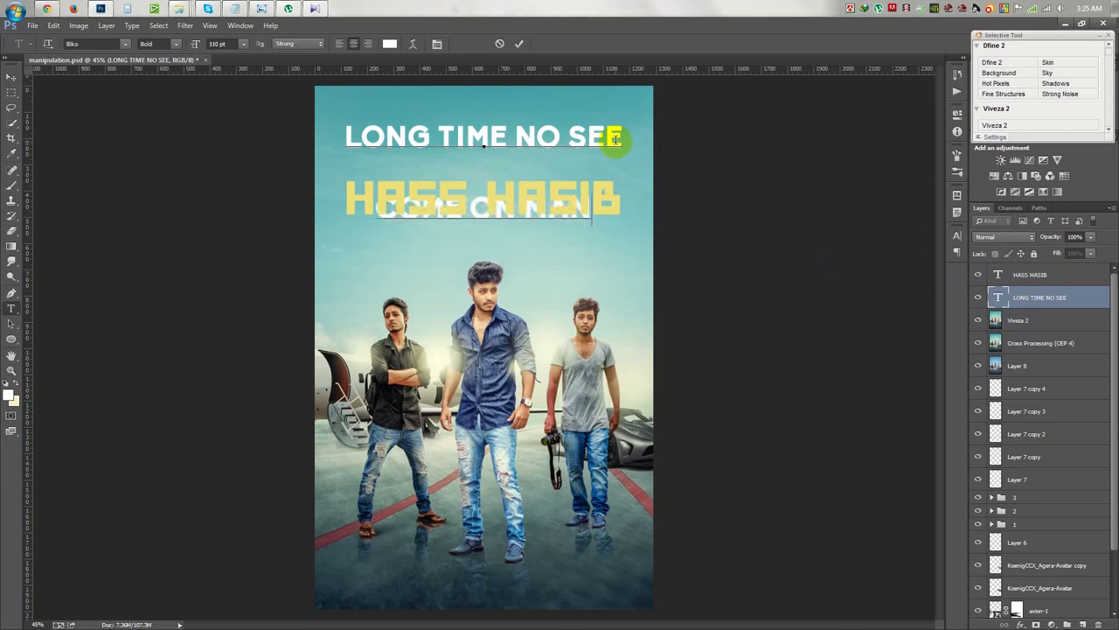
{"action": "key", "text": "ctrl+a"}
{"action": "left_click", "coordinate": [958, 236]}
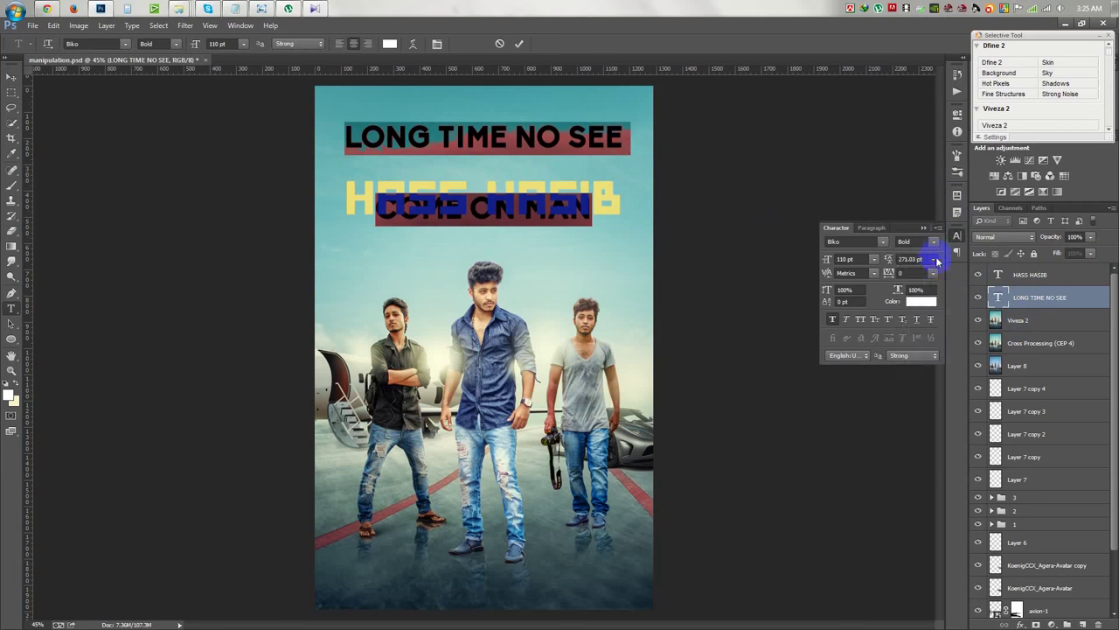
{"action": "left_click", "coordinate": [932, 259]}
{"action": "left_click", "coordinate": [934, 265]}
{"action": "scroll", "coordinate": [226, 44], "scroll_direction": "down", "scroll_amount": 10}
{"action": "scroll", "coordinate": [226, 44], "scroll_direction": "down", "scroll_amount": 15}
{"action": "key", "text": "v"}
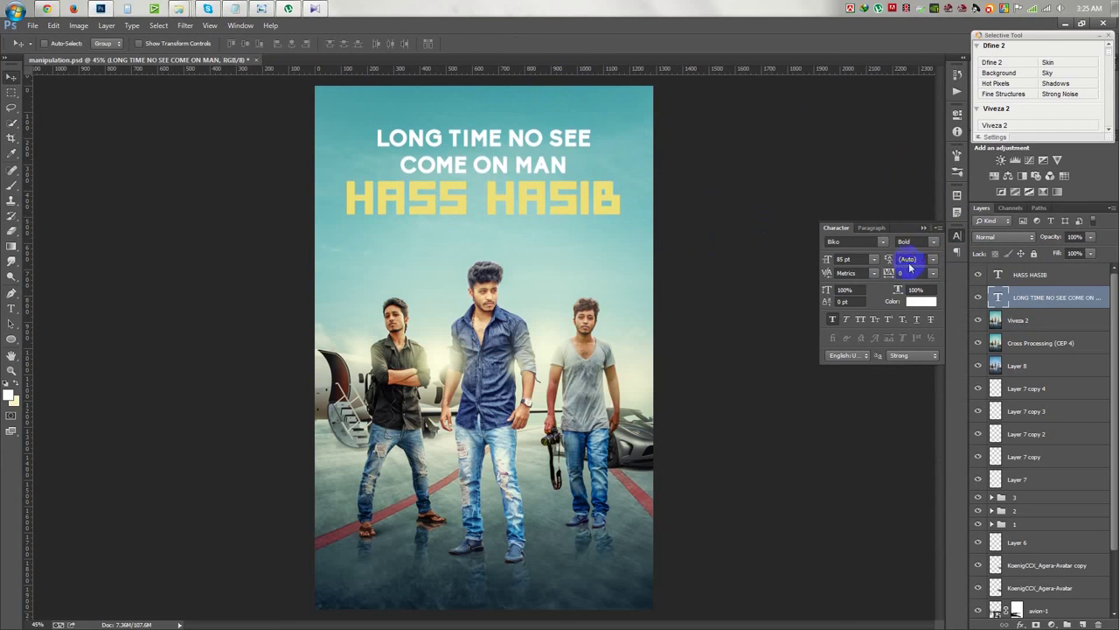
- Tighten the heading's line spacing, move it down about 18 px, and begin enlarging it
{"action": "double_click", "coordinate": [998, 296]}
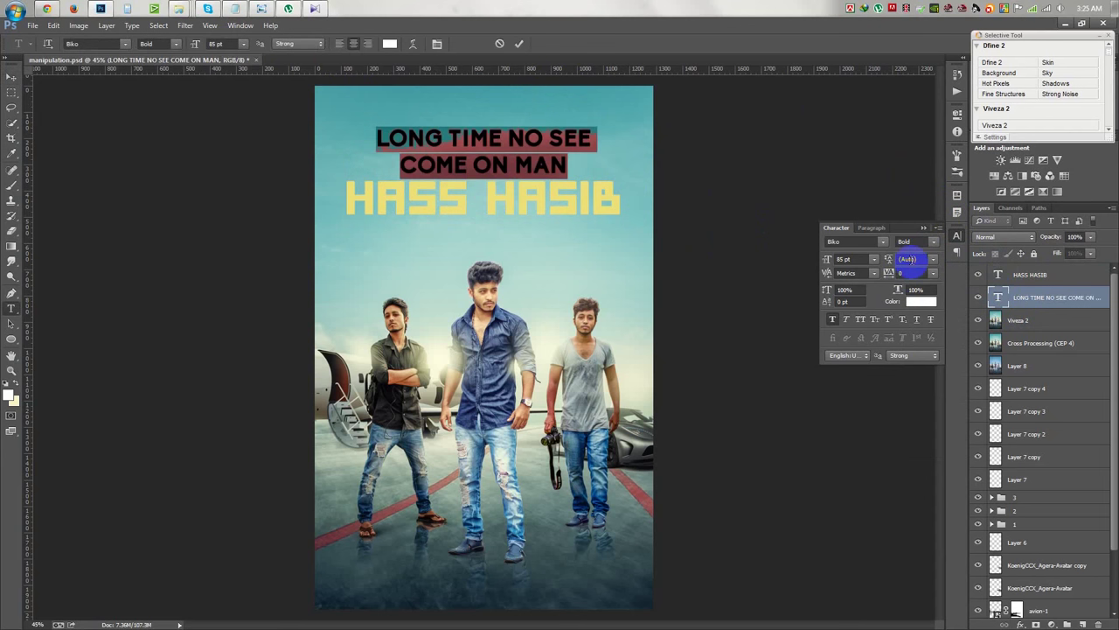
{"action": "left_click", "coordinate": [933, 260]}
{"action": "left_click", "coordinate": [925, 450]}
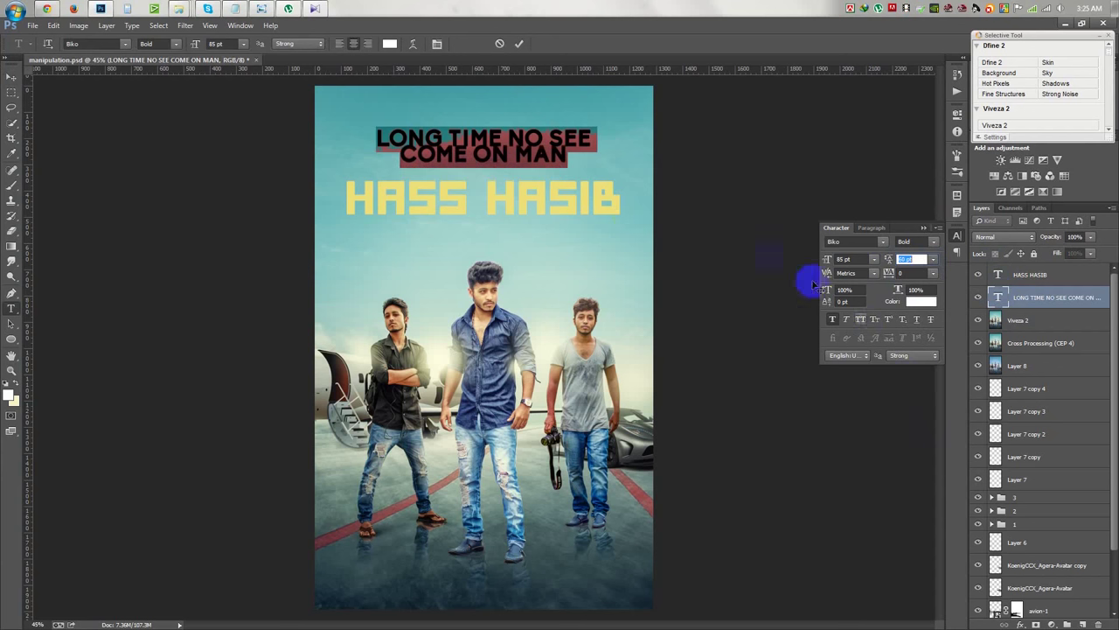
{"action": "left_click", "coordinate": [521, 46]}
{"action": "key", "text": "v"}
{"action": "left_click_drag", "start_coordinate": [704, 166], "coordinate": [704, 172]}
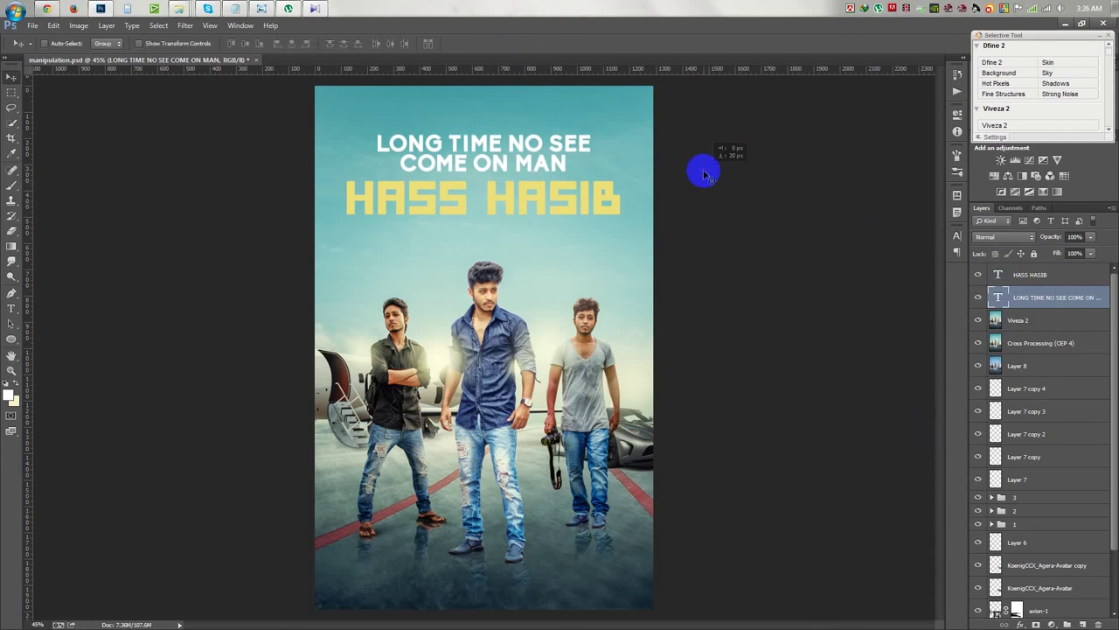
{"action": "key", "text": "ctrl+t"}
{"action": "mouse_move", "coordinate": [592, 133]}
{"action": "left_mouse_down"}
{"action": "mouse_move", "coordinate": [605, 138]}
{"action": "mouse_move", "coordinate": [606, 232]}
{"action": "left_mouse_up"}
- Apply the heading enlargement and retype the copied heading as the EDIT BY credit
{"action": "key", "text": "Return"}
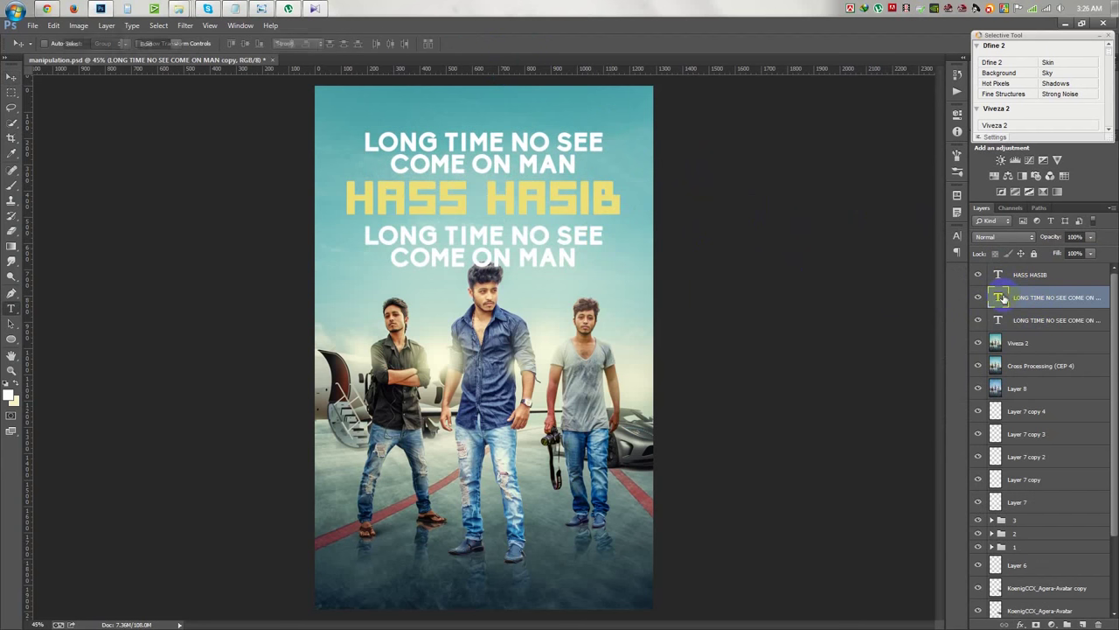
{"action": "double_click", "coordinate": [1001, 298]}
{"action": "type", "text": "EDIT BY"}
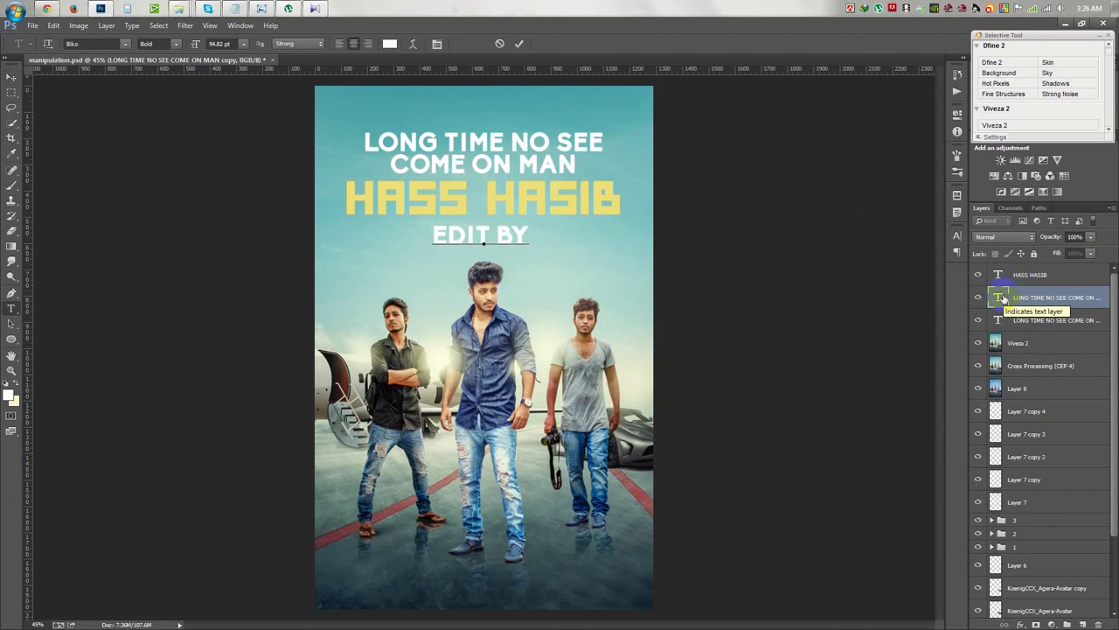
{"action": "key", "text": "ctrl+a"}
{"action": "left_click", "coordinate": [243, 44]}
{"action": "left_click", "coordinate": [237, 157]}
{"action": "left_click", "coordinate": [244, 44]}
{"action": "left_click", "coordinate": [236, 121]}
{"action": "left_click_drag", "start_coordinate": [216, 49], "coordinate": [967, 199]}
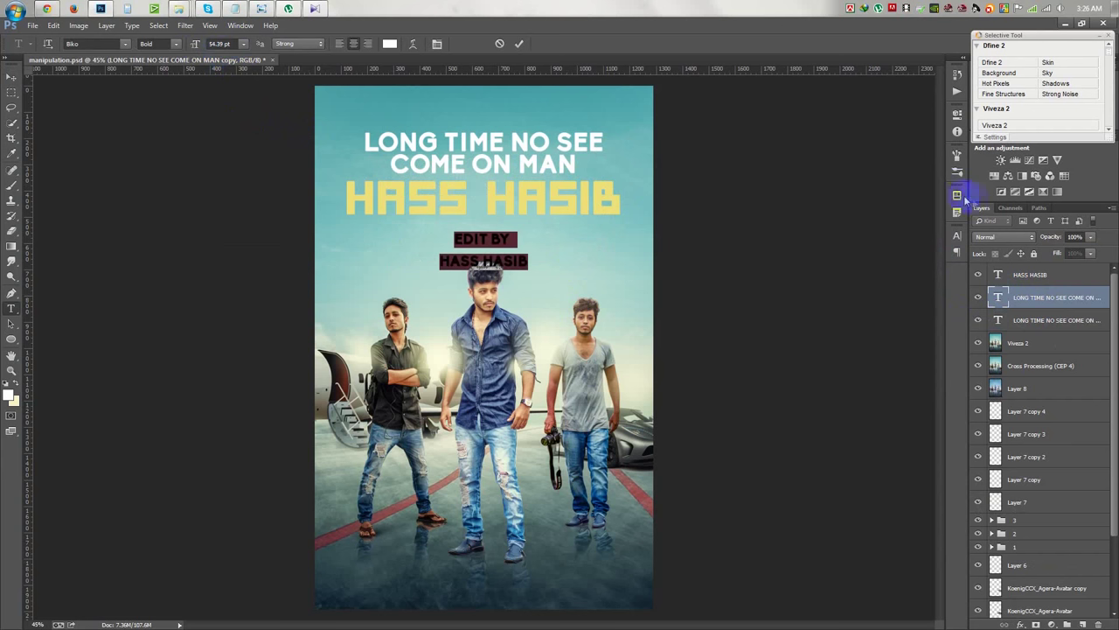
- Give the credit tight line spacing at 36 pt and commit it
{"action": "left_click", "coordinate": [955, 243]}
{"action": "left_click", "coordinate": [920, 253]}
{"action": "left_click", "coordinate": [924, 282]}
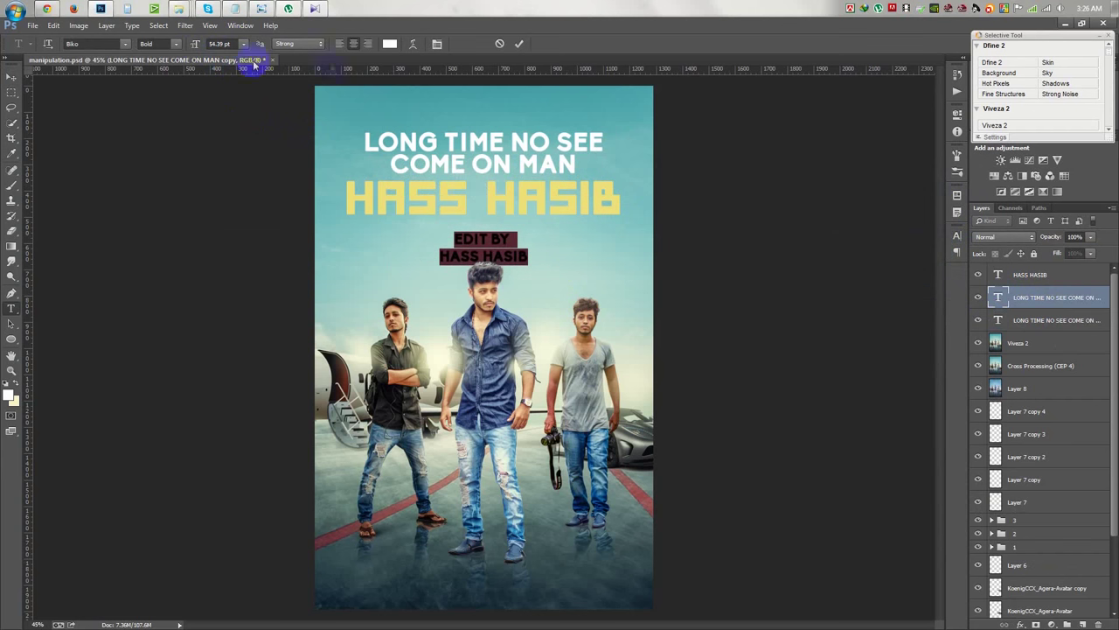
{"action": "left_click", "coordinate": [178, 44]}
{"action": "left_click", "coordinate": [243, 44]}
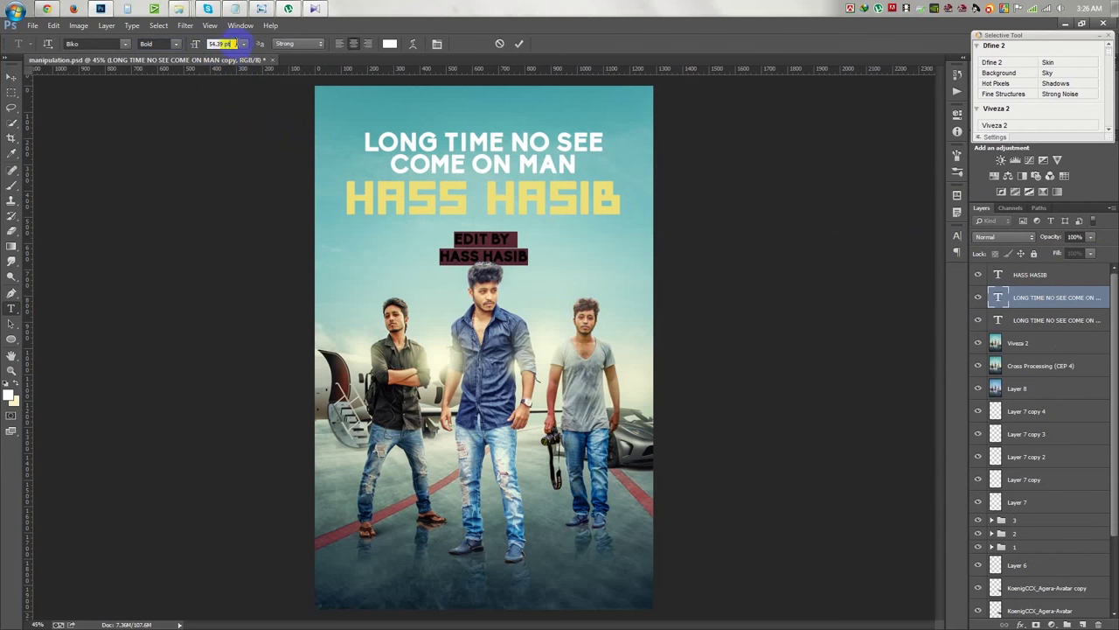
{"action": "left_click", "coordinate": [243, 44]}
{"action": "left_click", "coordinate": [250, 203]}
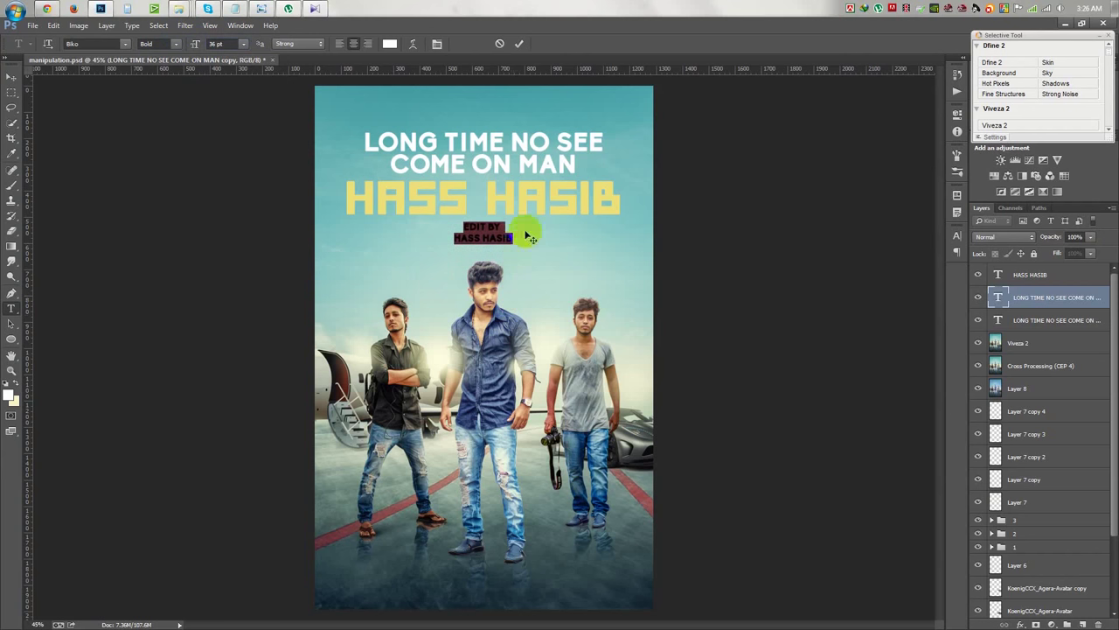
{"action": "left_click", "coordinate": [519, 43]}
{"action": "key", "text": "v"}
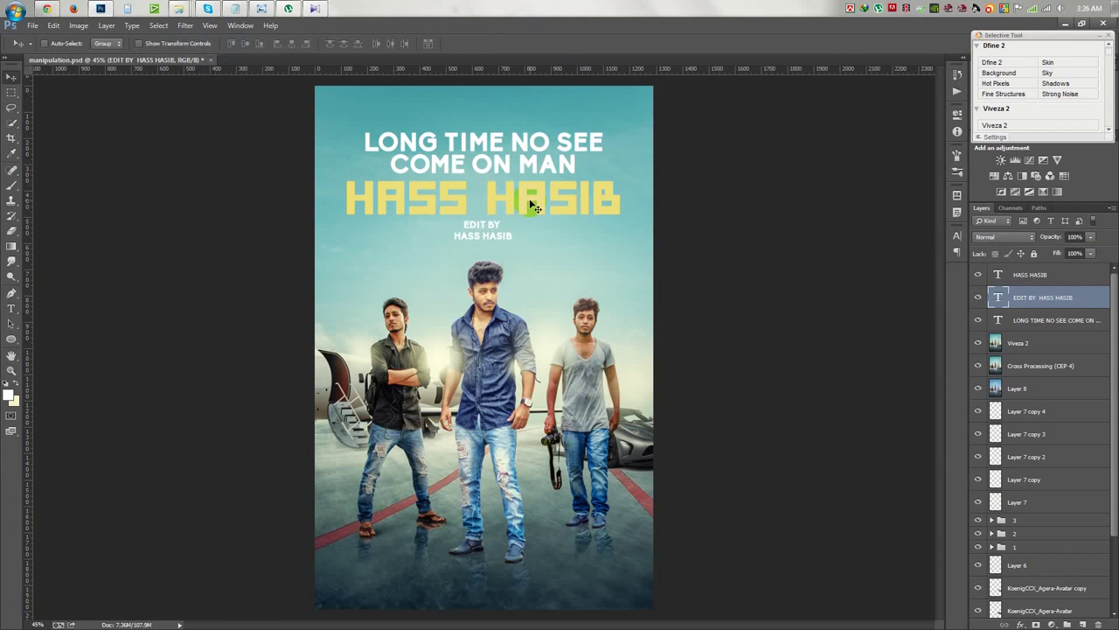
{"action": "scroll", "coordinate": [542, 223], "scroll_direction": "down", "scroll_amount": 1}
- Nudge the three title layers down and duplicate the name title to the poster bottom
{"action": "left_click", "coordinate": [1037, 275]}
{"action": "left_click", "coordinate": [1049, 320], "text": "shift"}
{"action": "left_click_drag", "start_coordinate": [697, 272], "coordinate": [700, 278]}
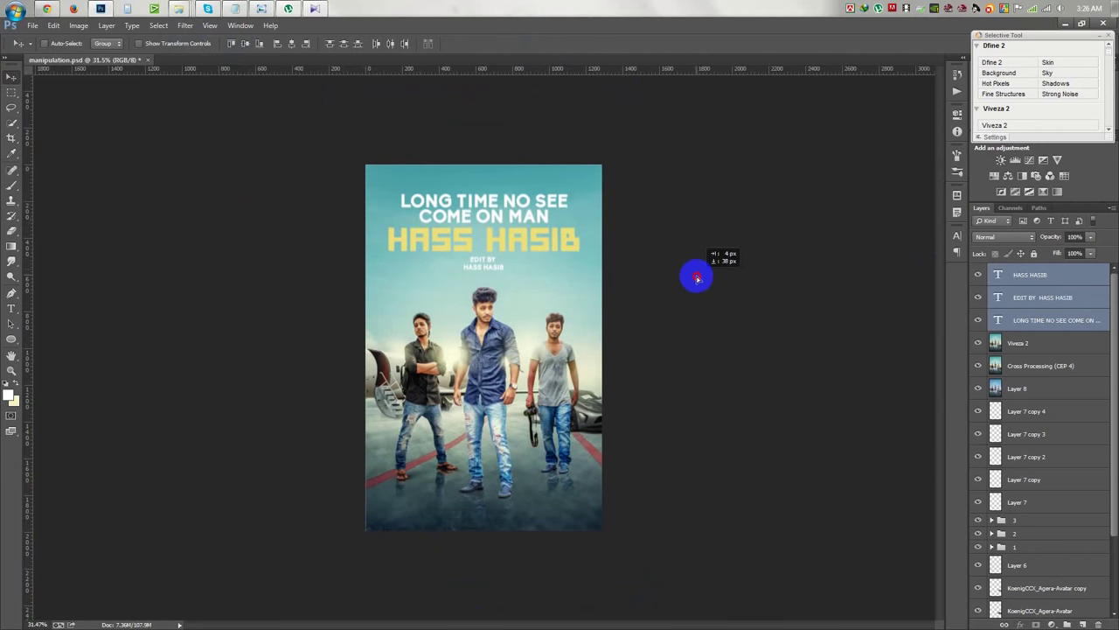
{"action": "left_click", "coordinate": [1041, 298]}
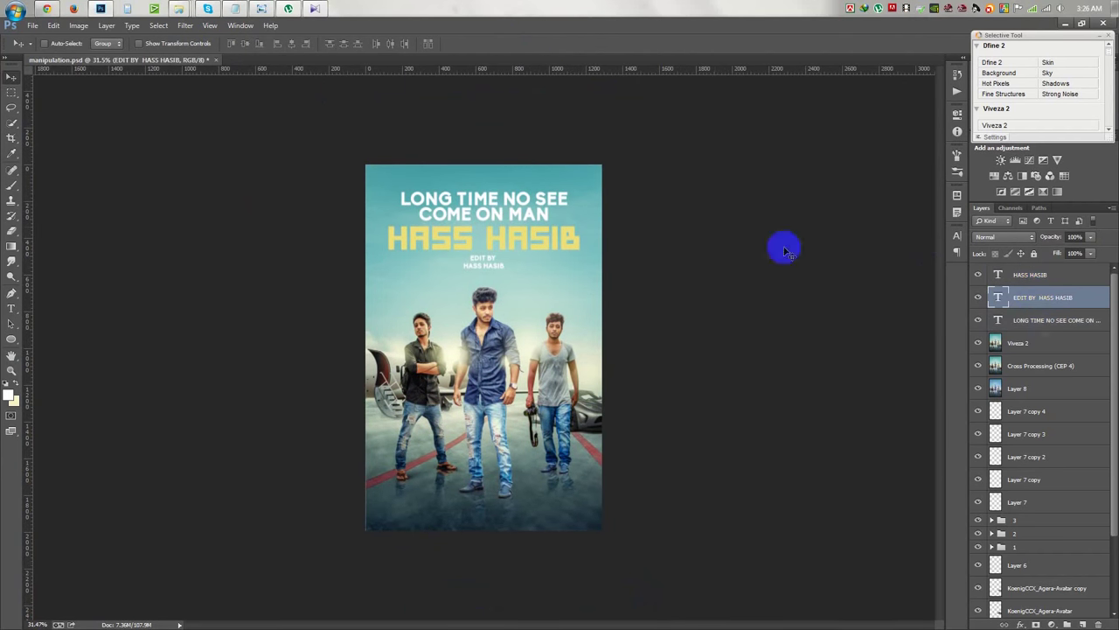
{"action": "left_click", "coordinate": [1028, 277]}
{"action": "left_click_drag", "start_coordinate": [805, 241], "coordinate": [697, 478]}
{"action": "scroll", "coordinate": [697, 477], "scroll_direction": "up", "scroll_amount": 2}
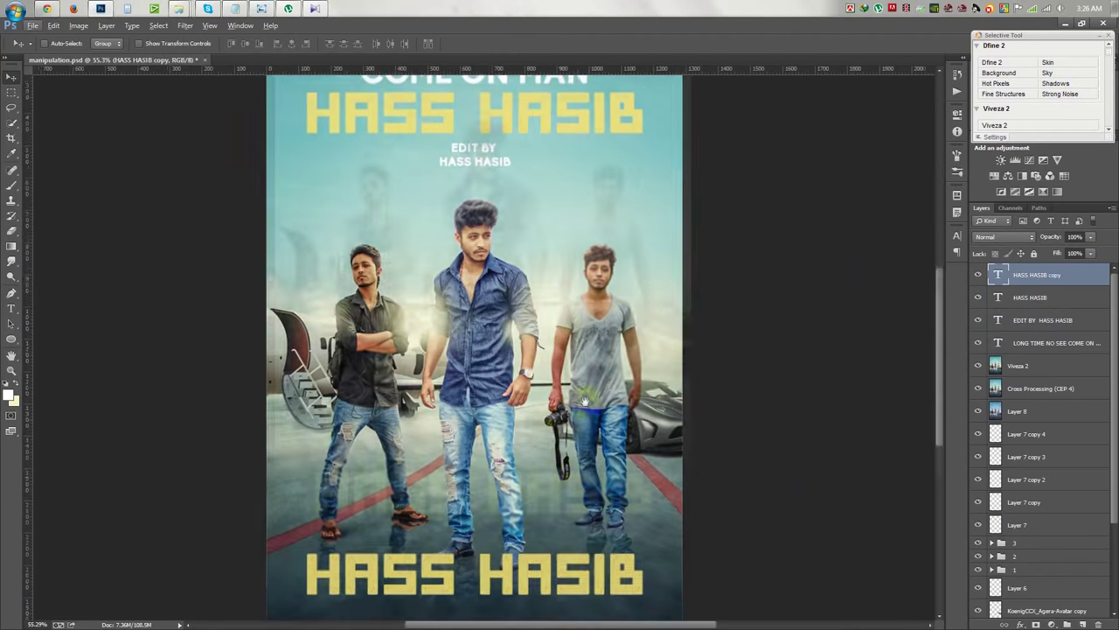
- Retype the copied title as the 'DESIGN BY' footer credit at 72 pt
{"action": "double_click", "coordinate": [997, 275]}
{"action": "type", "text": "DESI"}
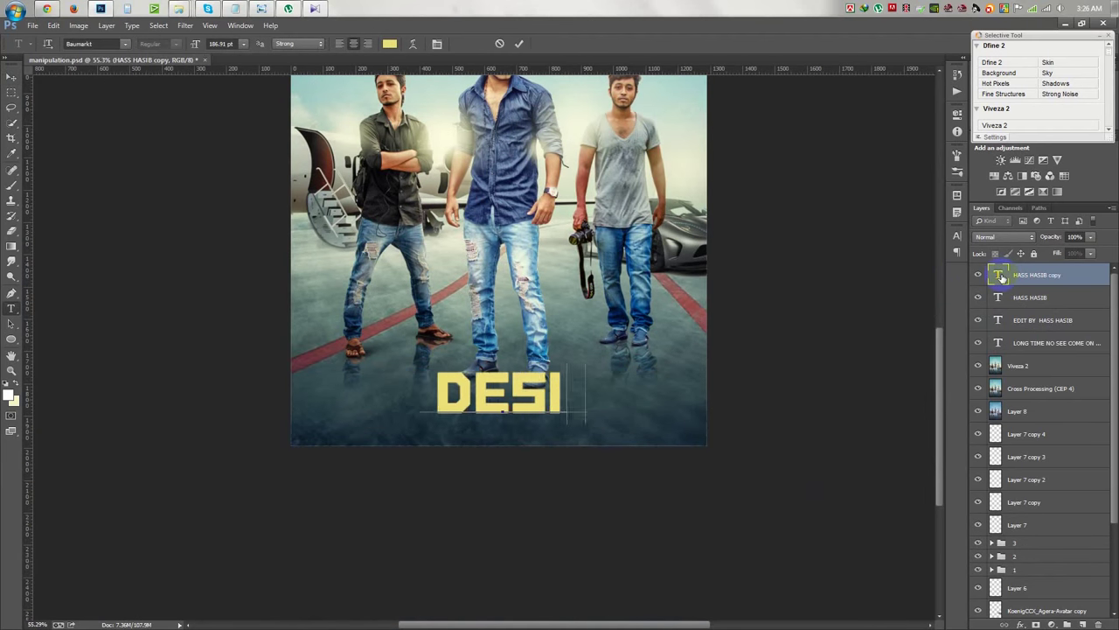
{"action": "type", "text": "GN BY HASI"}
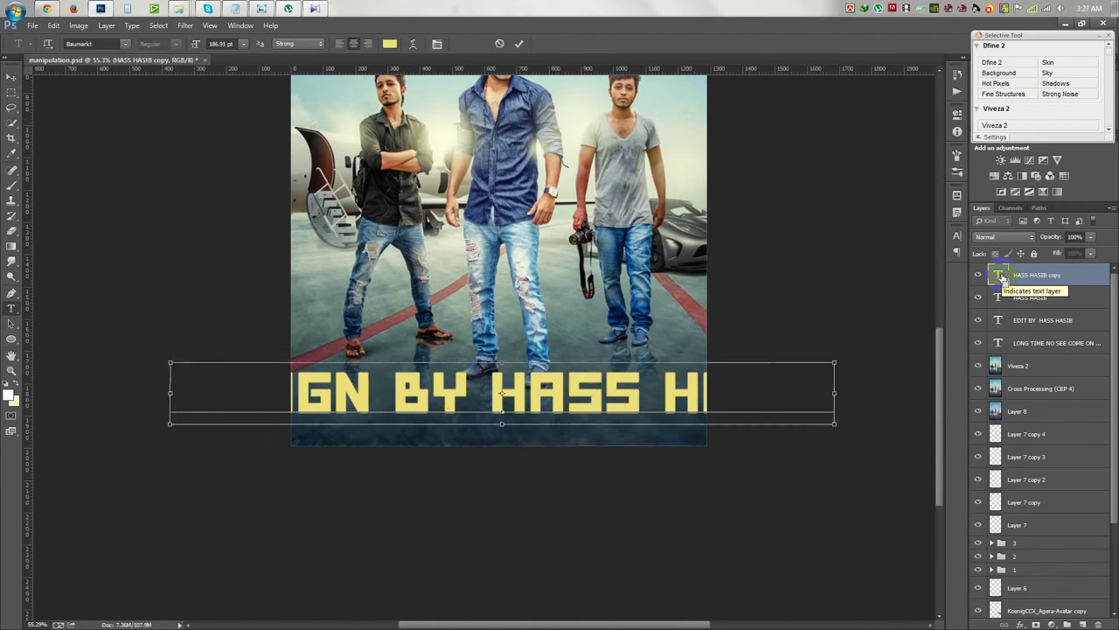
{"action": "double_click", "coordinate": [998, 276]}
{"action": "left_click", "coordinate": [243, 44]}
{"action": "left_click", "coordinate": [234, 242]}
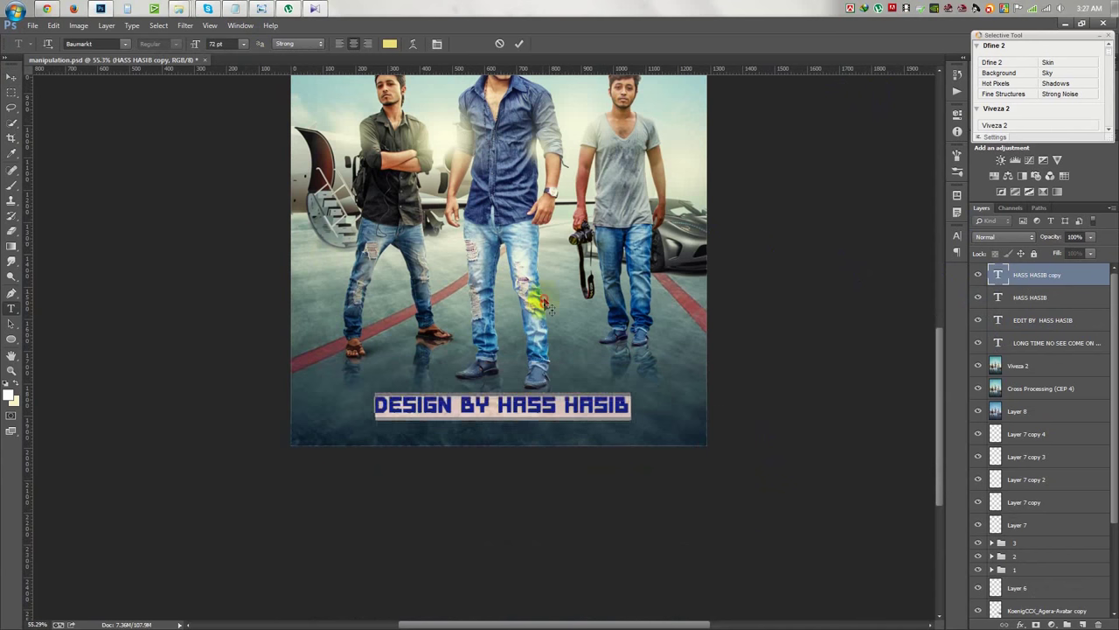
- Try several fonts, settle the footer on Book Antiqua, and size it to 34 pt
{"action": "left_click", "coordinate": [126, 43]}
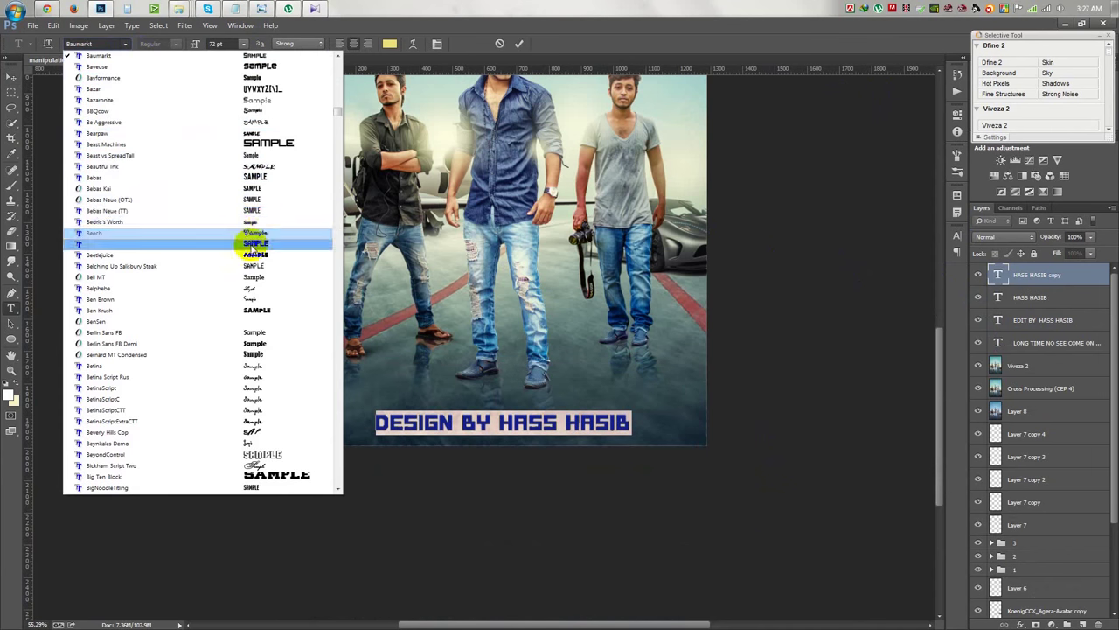
{"action": "left_click", "coordinate": [259, 243]}
{"action": "left_click", "coordinate": [126, 43]}
{"action": "left_click", "coordinate": [220, 142]}
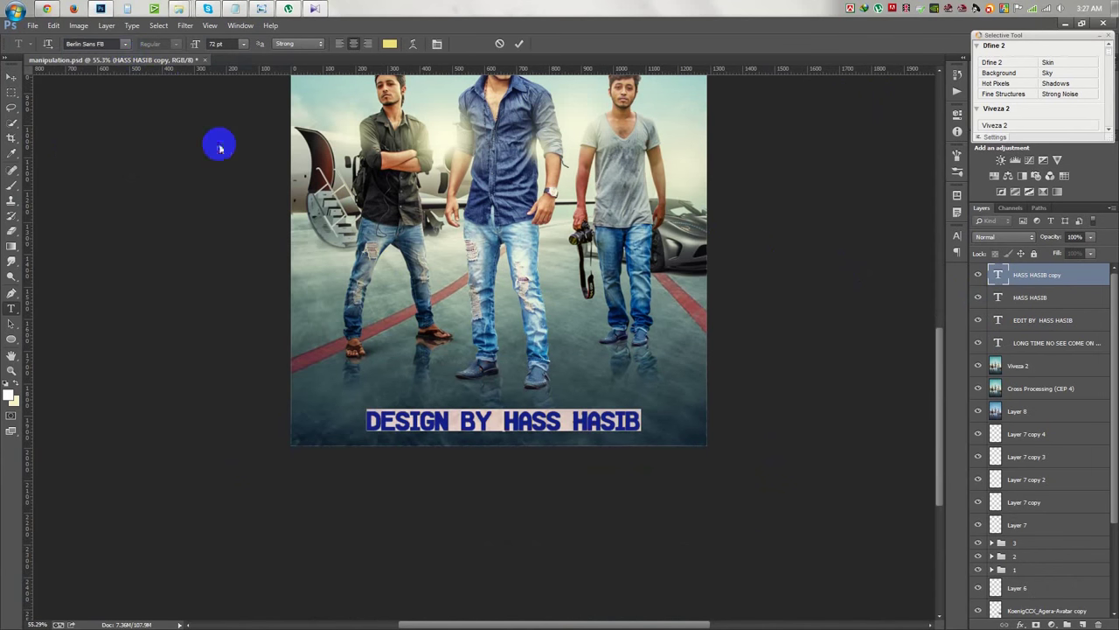
{"action": "left_click", "coordinate": [126, 44]}
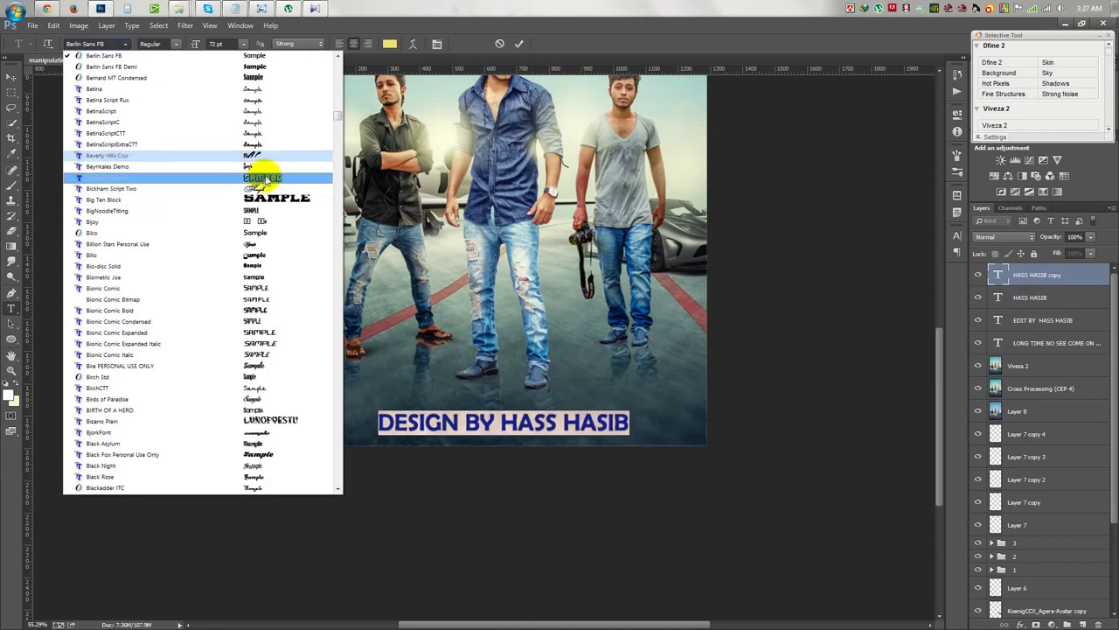
{"action": "left_click", "coordinate": [285, 390]}
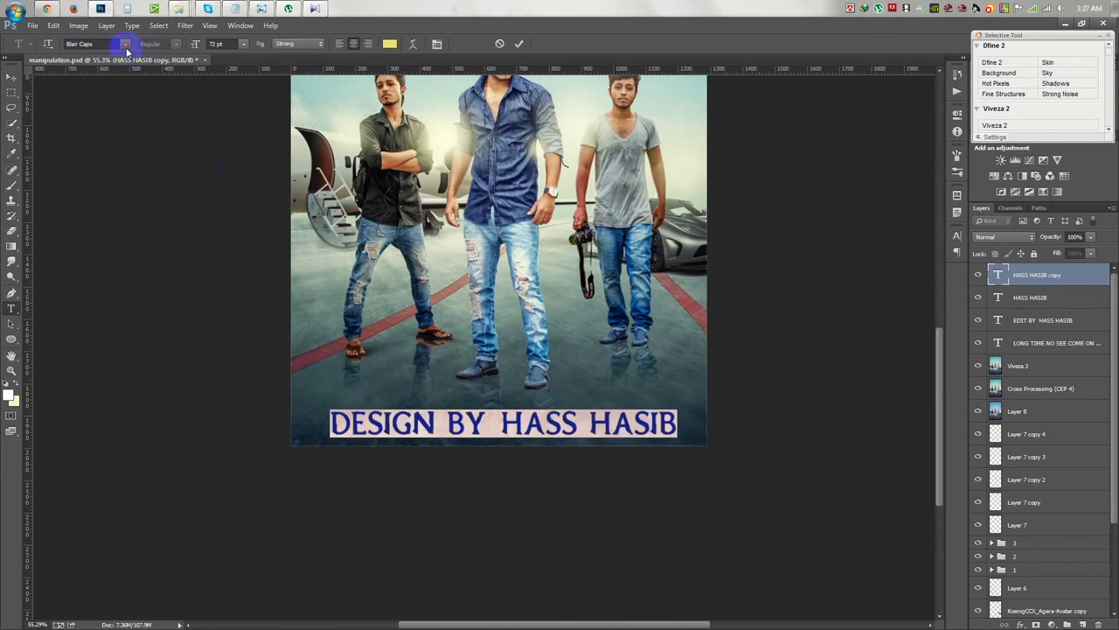
{"action": "left_click", "coordinate": [126, 50]}
{"action": "left_click", "coordinate": [274, 402]}
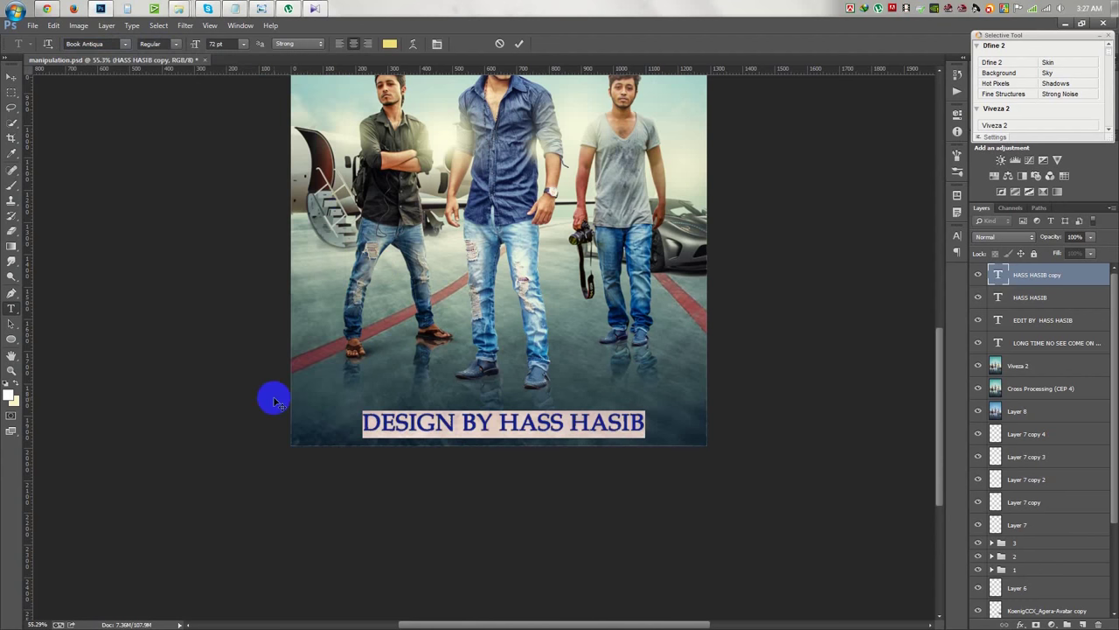
{"action": "left_click", "coordinate": [241, 45]}
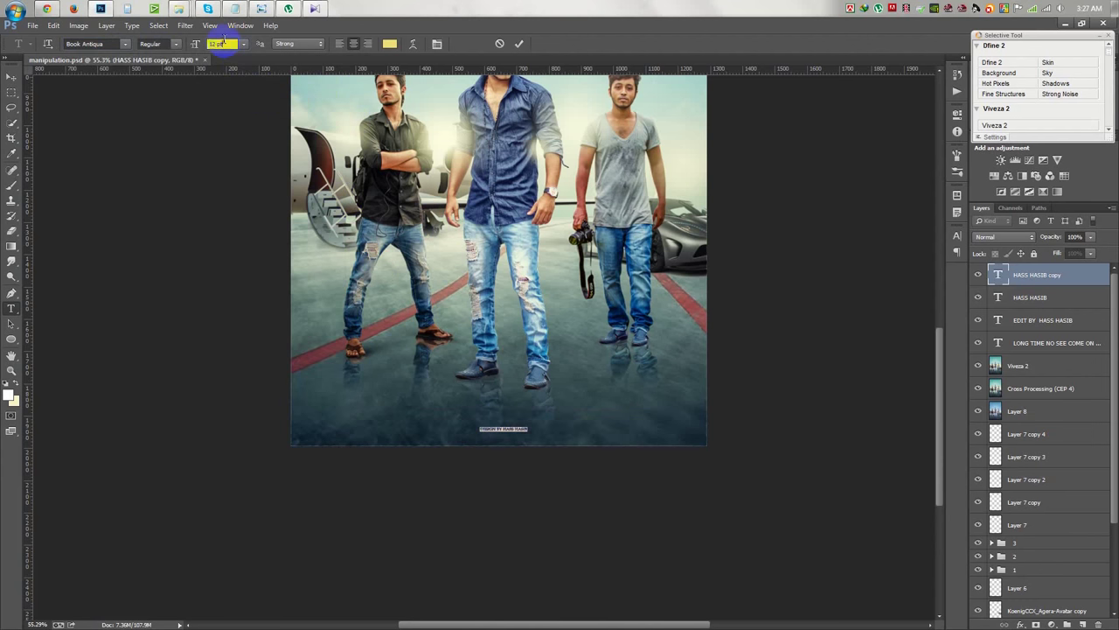
{"action": "type", "text": "34"}
{"action": "key", "text": "Return"}
- Colour the footer text pale cream (#f8f9dd) and commit the edit
{"action": "left_click", "coordinate": [389, 44]}
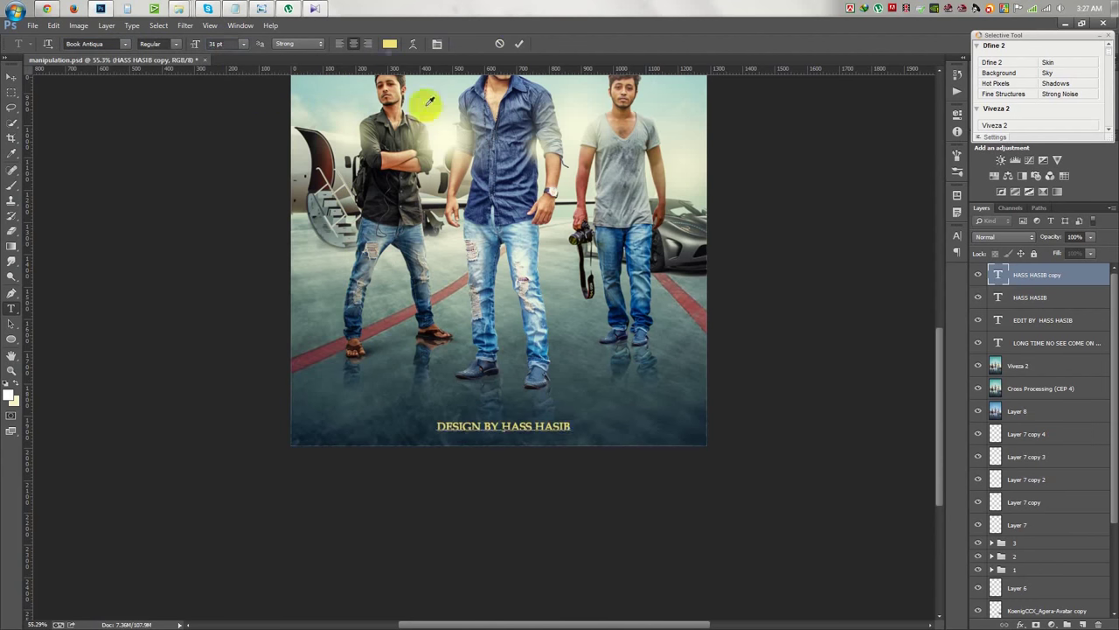
{"action": "left_click_drag", "start_coordinate": [400, 187], "coordinate": [523, 194]}
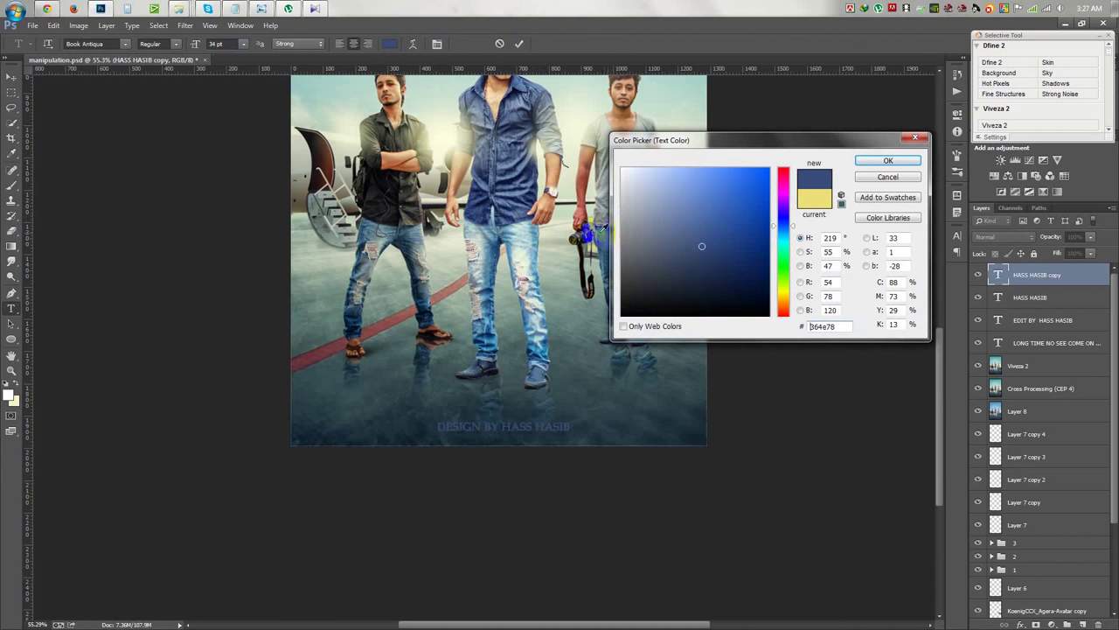
{"action": "left_click_drag", "start_coordinate": [614, 226], "coordinate": [629, 233]}
{"action": "left_click", "coordinate": [449, 121]}
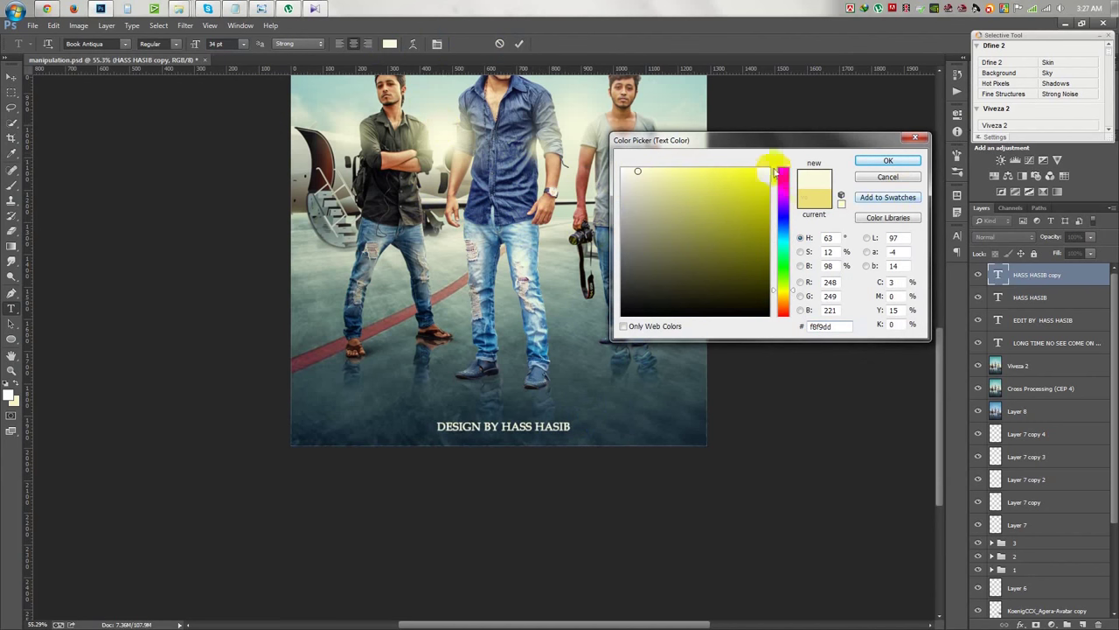
{"action": "left_click", "coordinate": [888, 161]}
{"action": "left_click", "coordinate": [519, 43]}
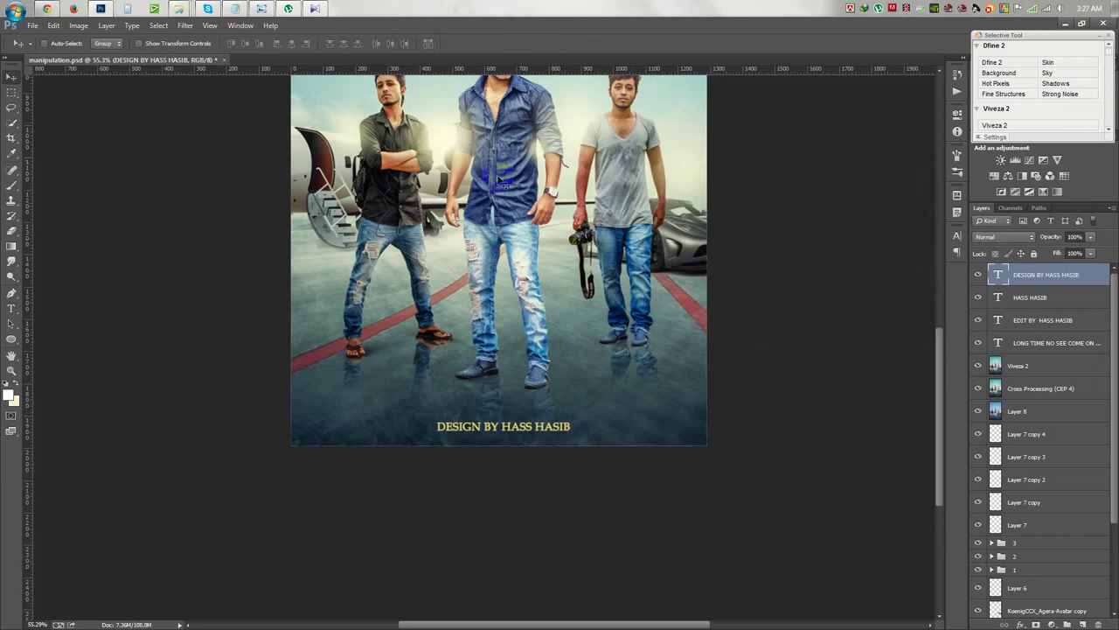
{"action": "scroll", "coordinate": [546, 268], "scroll_direction": "down", "scroll_amount": 5}
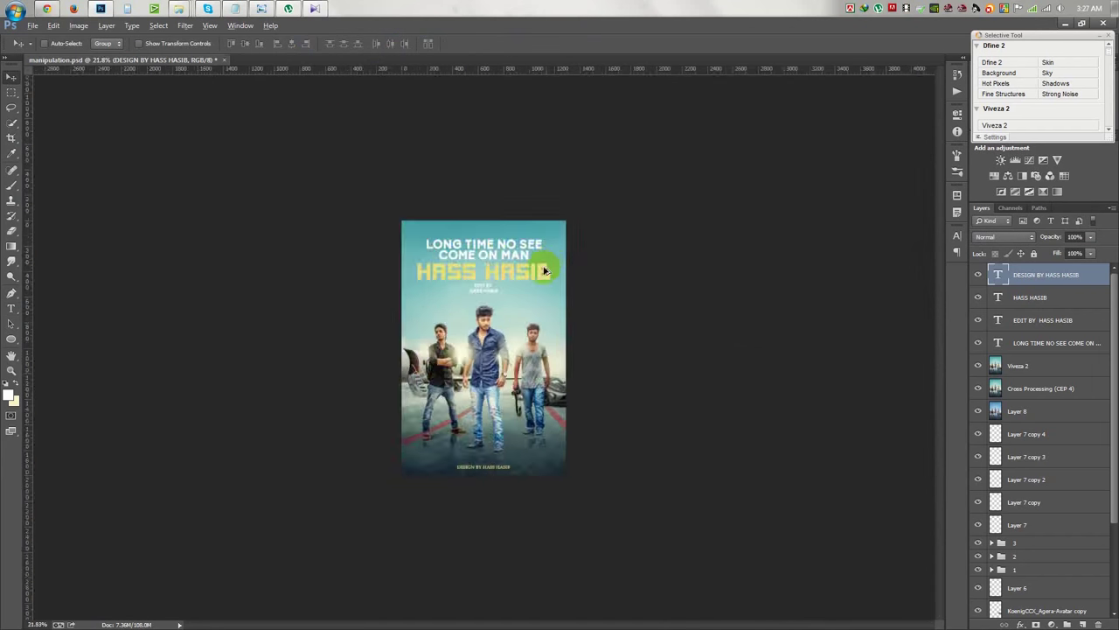
- Re-centre the EDIT BY credit text horizontally on the canvas
{"action": "scroll", "coordinate": [791, 299], "scroll_direction": "up", "scroll_amount": 3}
{"action": "left_click", "coordinate": [1040, 299]}
{"action": "key", "text": "ctrl+a"}
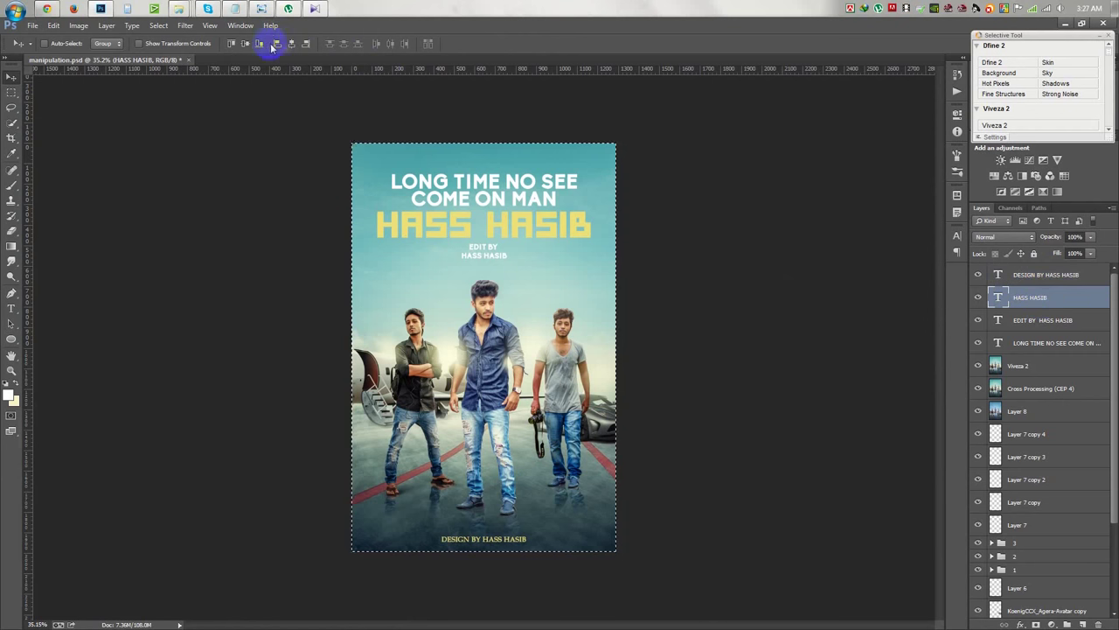
{"action": "key", "text": "alt+bracketleft"}
{"action": "left_click", "coordinate": [277, 43]}
{"action": "left_click", "coordinate": [291, 43]}
{"action": "key", "text": "alt+bracketleft"}
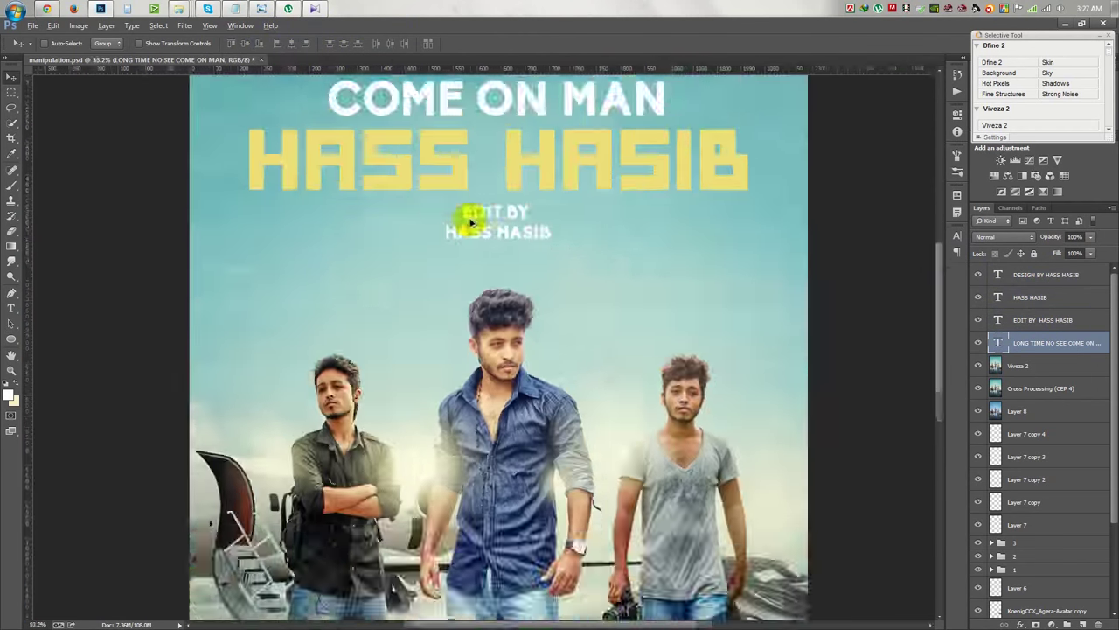
{"action": "scroll", "coordinate": [476, 266], "scroll_direction": "up", "scroll_amount": 5}
- Draw a white five-sided star and place copies beside the EDIT BY credit
{"action": "left_click_drag", "start_coordinate": [11, 338], "coordinate": [76, 370]}
{"action": "mouse_move", "coordinate": [381, 228]}
{"action": "left_mouse_down"}
{"action": "mouse_move", "coordinate": [400, 254]}
{"action": "mouse_move", "coordinate": [464, 238]}
{"action": "left_mouse_up"}
{"action": "left_click", "coordinate": [11, 76]}
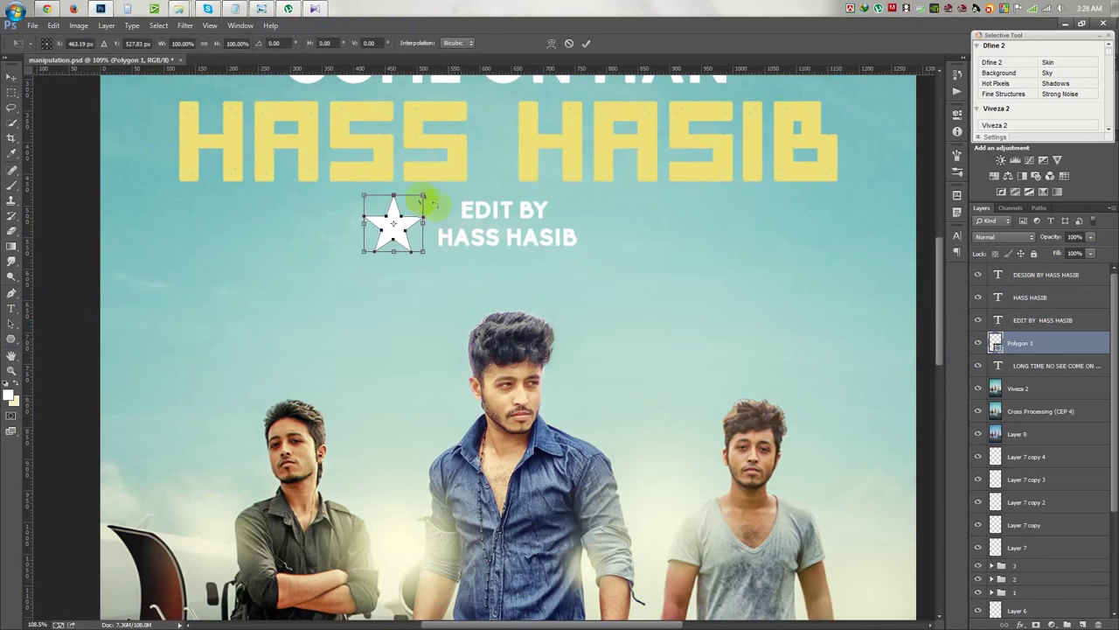
{"action": "left_click_drag", "start_coordinate": [425, 212], "coordinate": [704, 236]}
{"action": "left_click_drag", "start_coordinate": [401, 236], "coordinate": [385, 235]}
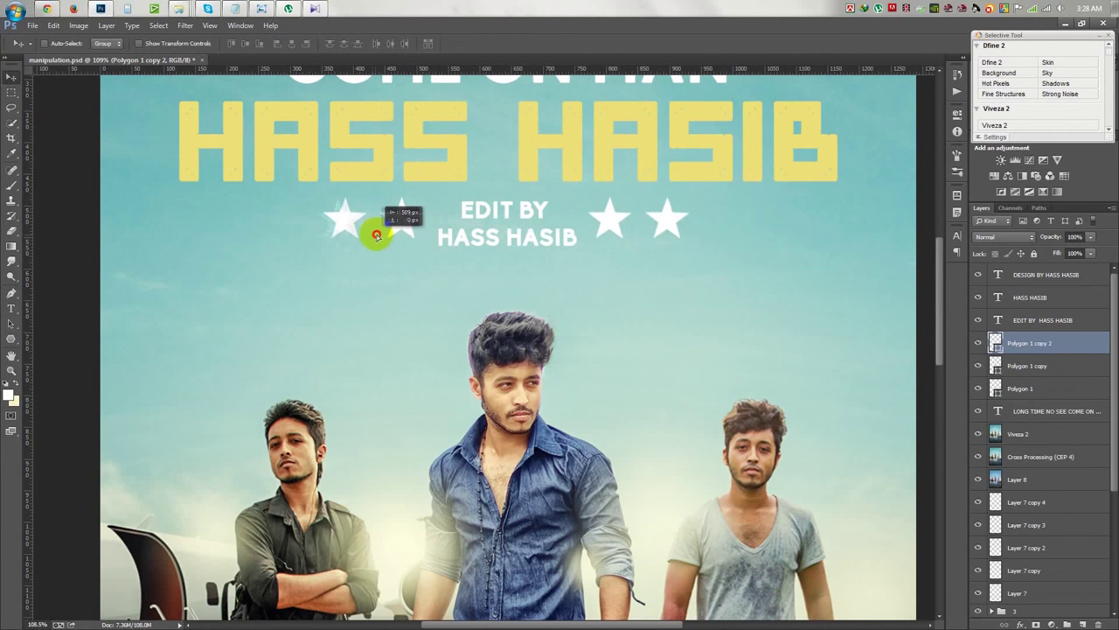
{"action": "scroll", "coordinate": [385, 251], "scroll_direction": "down", "scroll_amount": 5}
- Group the title layers into Group 1, nudge it up, and stamp visible layers into a new layer
{"action": "left_click", "coordinate": [1037, 298]}
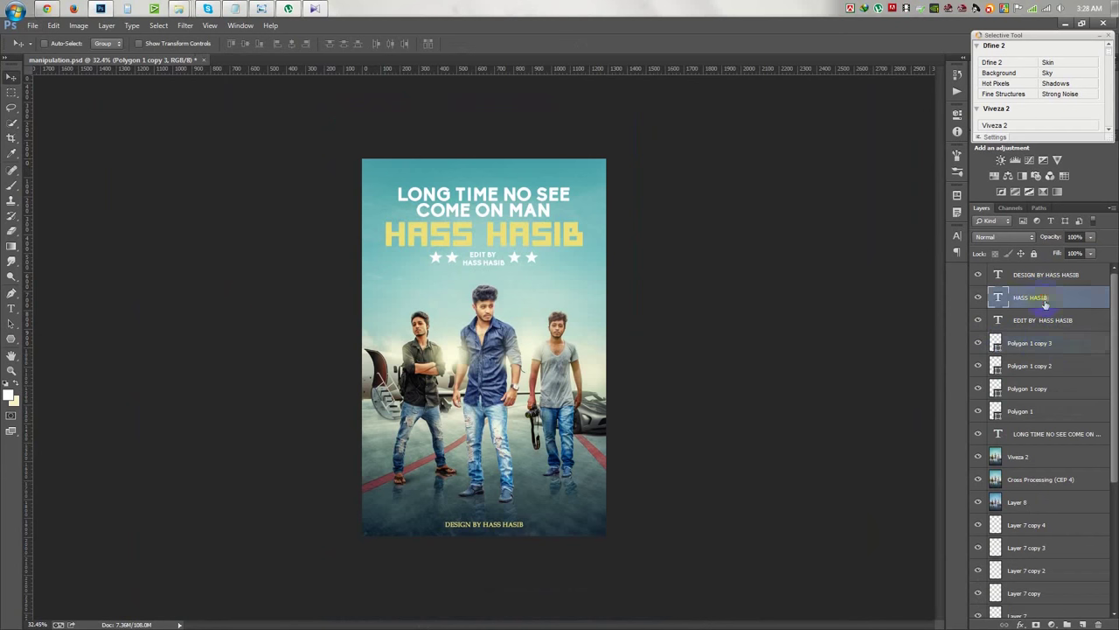
{"action": "left_click", "coordinate": [1048, 434], "text": "shift"}
{"action": "key", "text": "ctrl+g"}
{"action": "left_click_drag", "start_coordinate": [724, 304], "coordinate": [724, 297]}
{"action": "left_click", "coordinate": [1033, 277]}
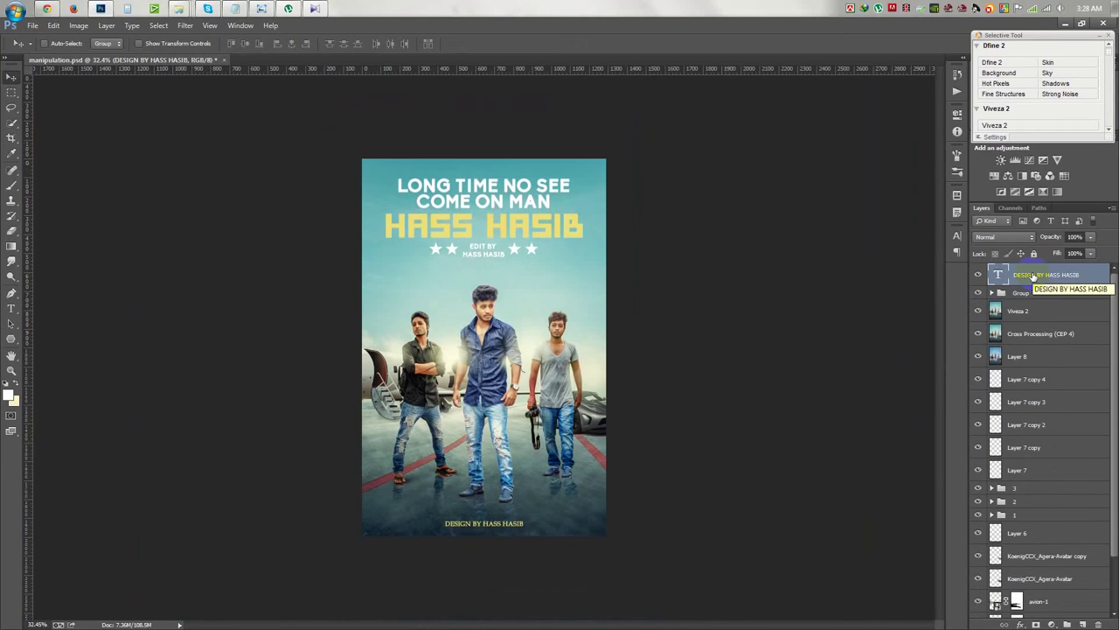
{"action": "key", "text": "ctrl+shift+alt+e"}
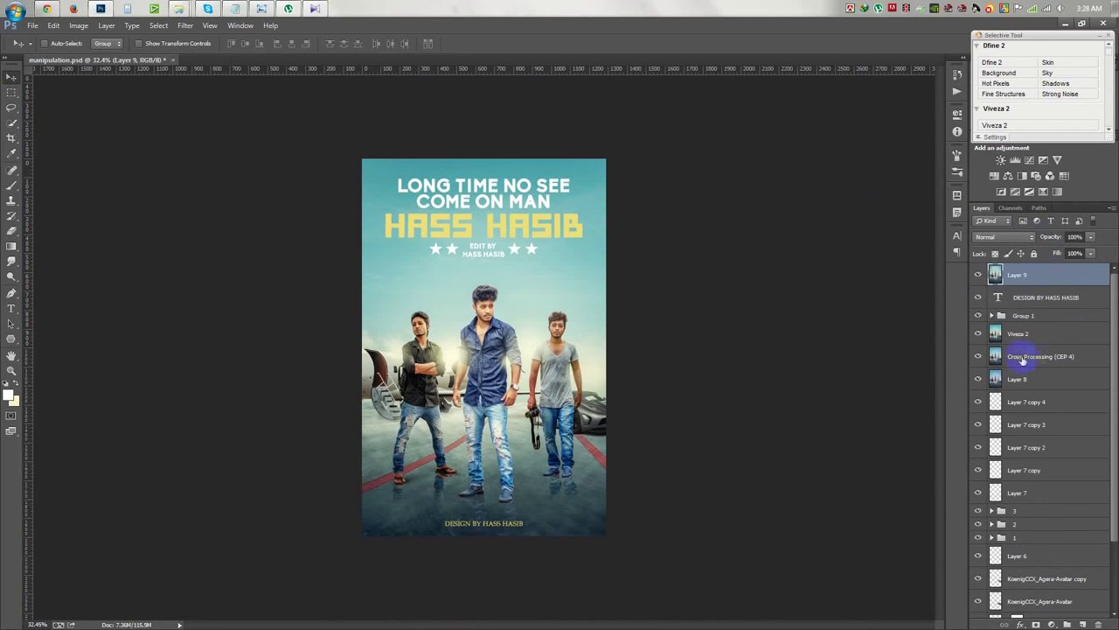
- In the Camera Raw Filter, adjust the Temperature and lower the tone curve highlights
{"action": "left_click", "coordinate": [185, 26]}
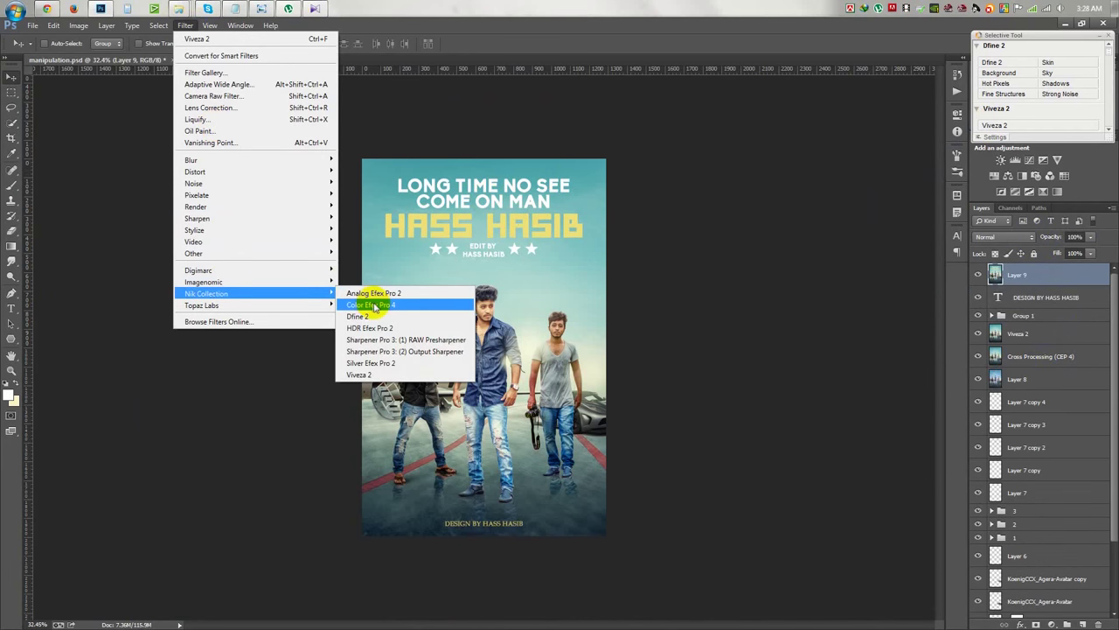
{"action": "left_click", "coordinate": [186, 26]}
{"action": "left_click", "coordinate": [186, 25]}
{"action": "left_click", "coordinate": [214, 96]}
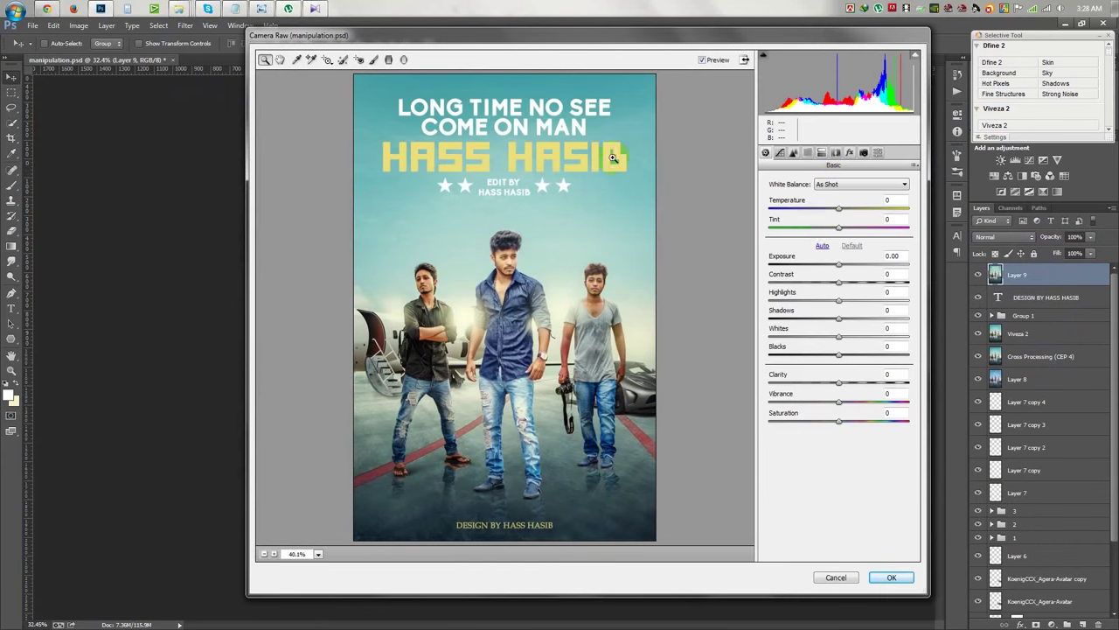
{"action": "left_click_drag", "start_coordinate": [838, 207], "coordinate": [842, 212]}
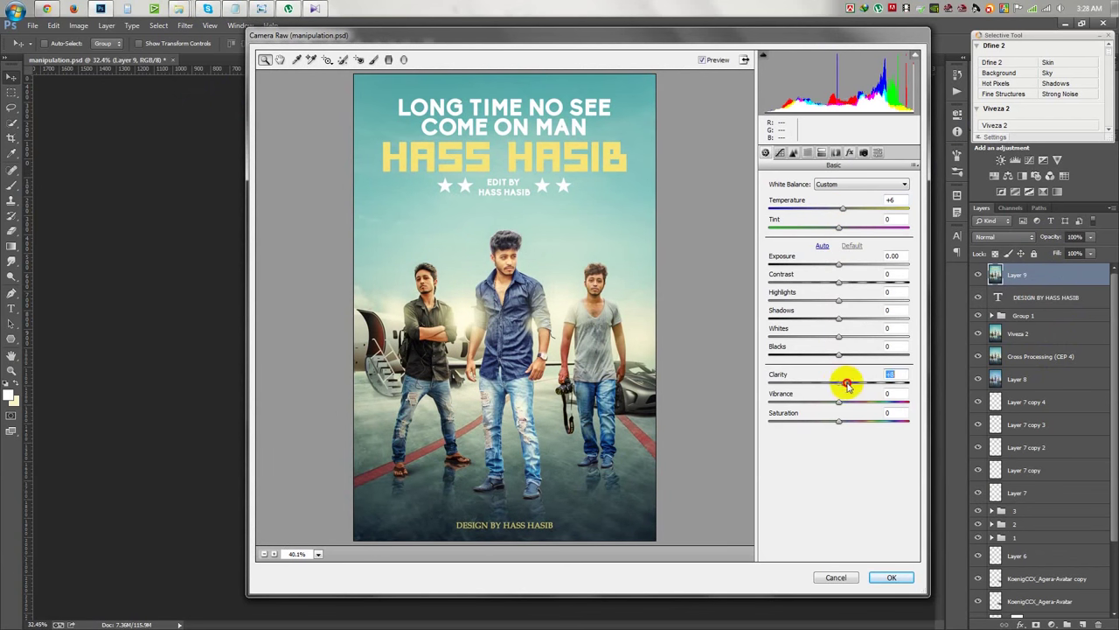
{"action": "left_click", "coordinate": [779, 152]}
{"action": "mouse_move", "coordinate": [841, 365]}
{"action": "left_mouse_down"}
{"action": "mouse_move", "coordinate": [825, 366]}
{"action": "mouse_move", "coordinate": [842, 385]}
{"action": "mouse_move", "coordinate": [837, 400]}
{"action": "mouse_move", "coordinate": [871, 421]}
{"action": "left_mouse_up"}
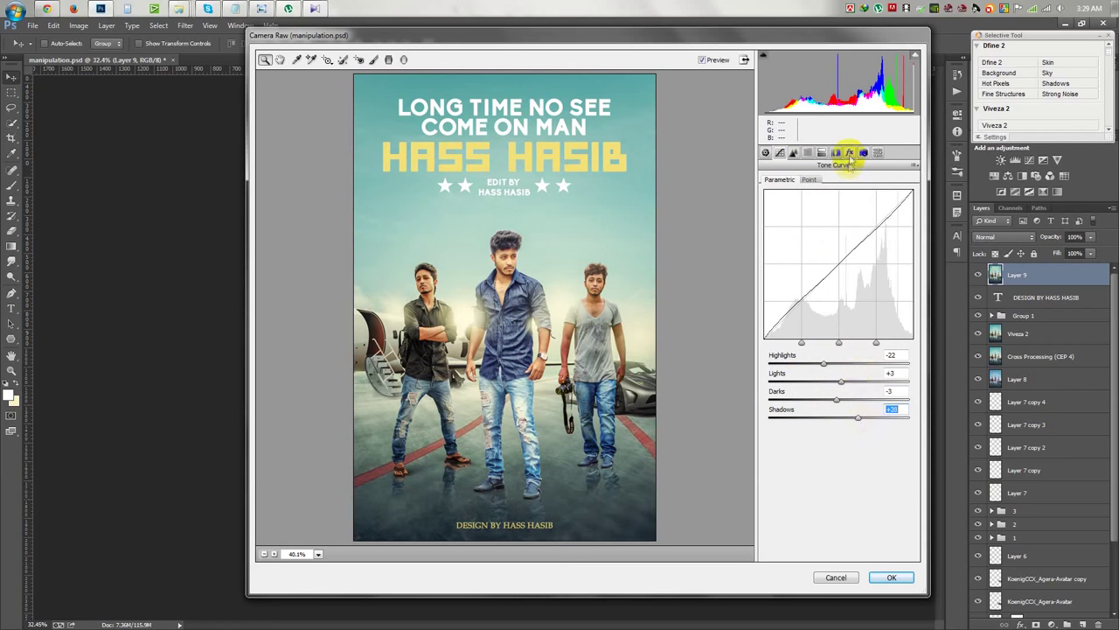
- Add an edge vignette and a darkening radial filter around the three men, then apply
{"action": "left_click", "coordinate": [849, 152]}
{"action": "left_click_drag", "start_coordinate": [838, 302], "coordinate": [824, 304]}
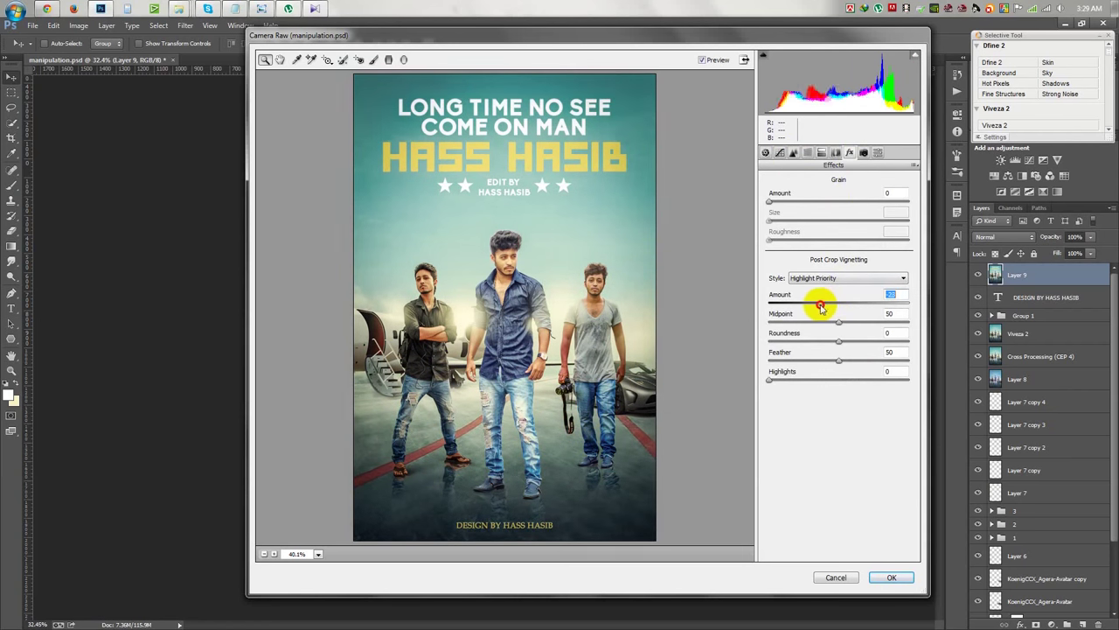
{"action": "left_click", "coordinate": [403, 60]}
{"action": "left_click_drag", "start_coordinate": [451, 166], "coordinate": [569, 325]}
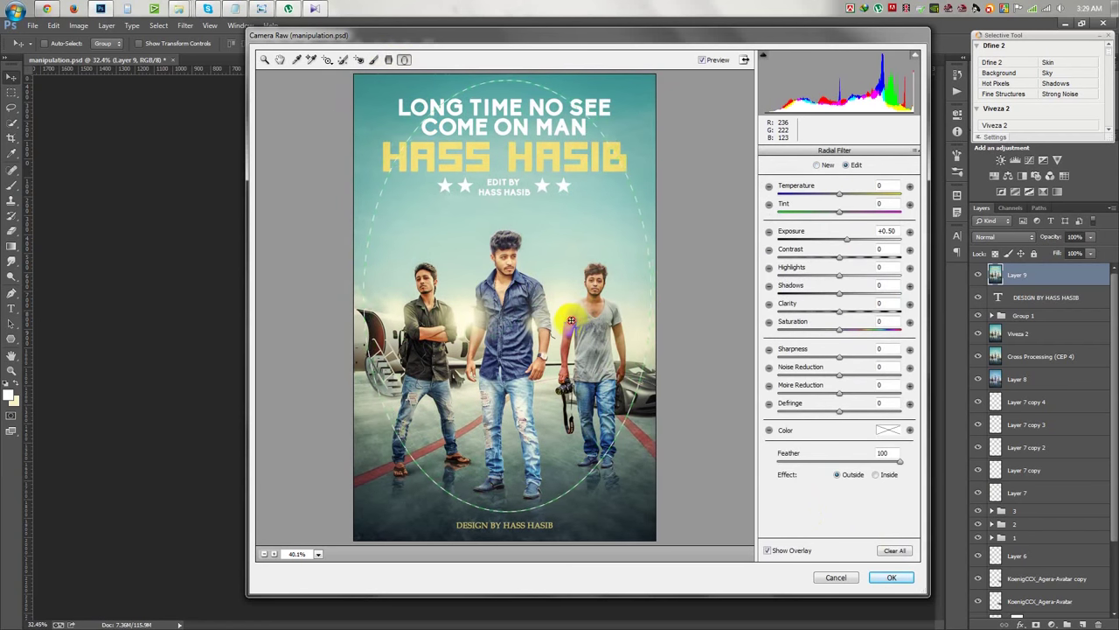
{"action": "left_click_drag", "start_coordinate": [837, 244], "coordinate": [830, 244]}
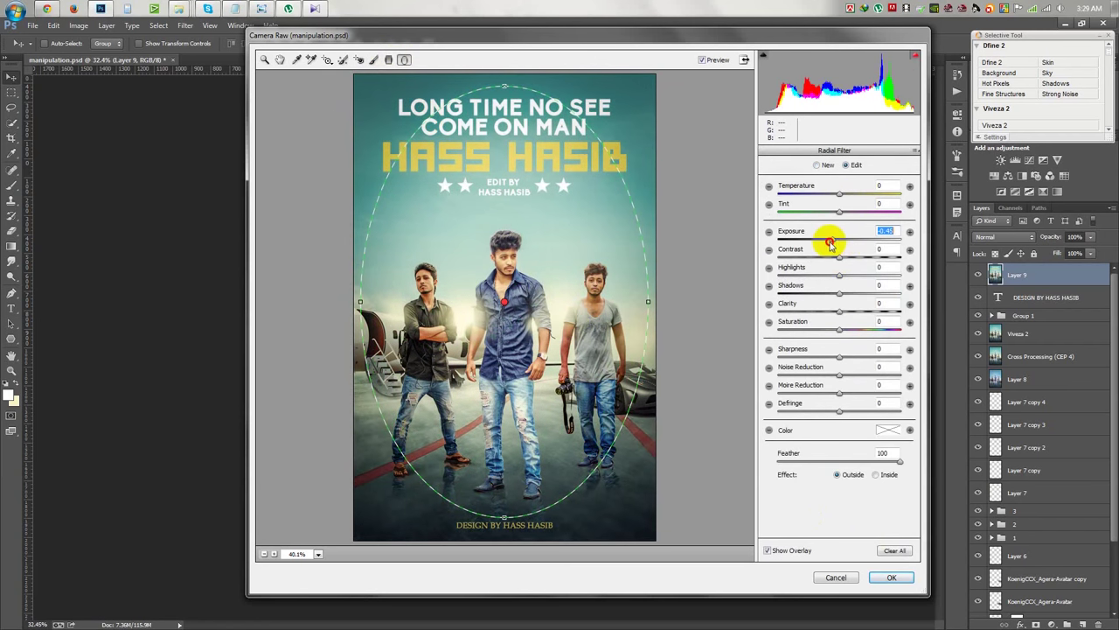
{"action": "left_click", "coordinate": [894, 579]}
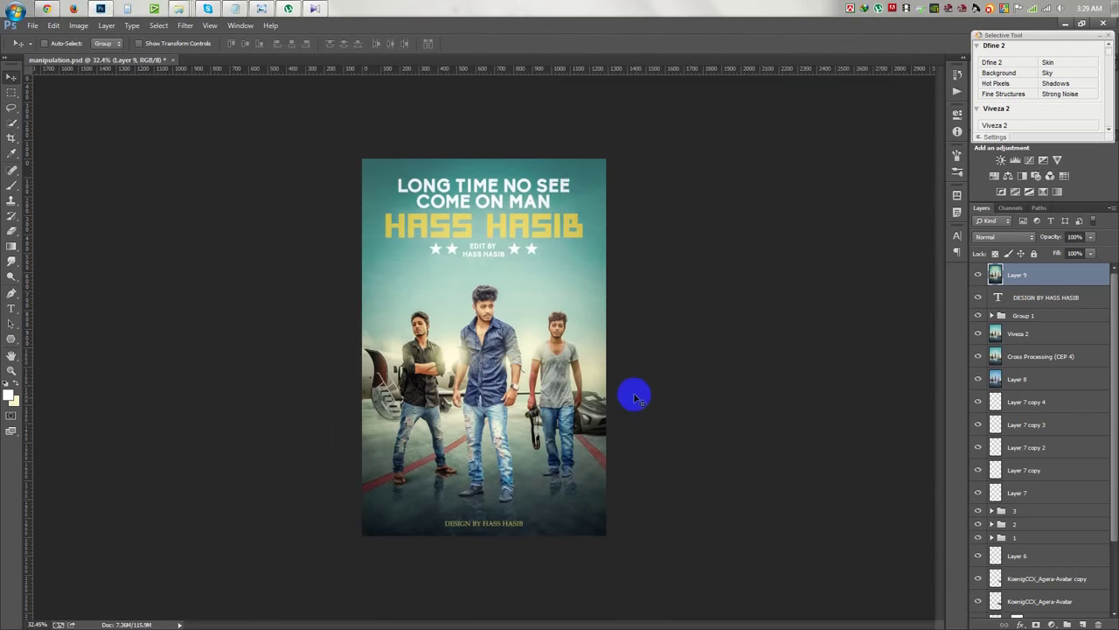
{"action": "scroll", "coordinate": [630, 385], "scroll_direction": "up", "scroll_amount": 1}
{"action": "scroll", "coordinate": [628, 371], "scroll_direction": "up", "scroll_amount": 1}
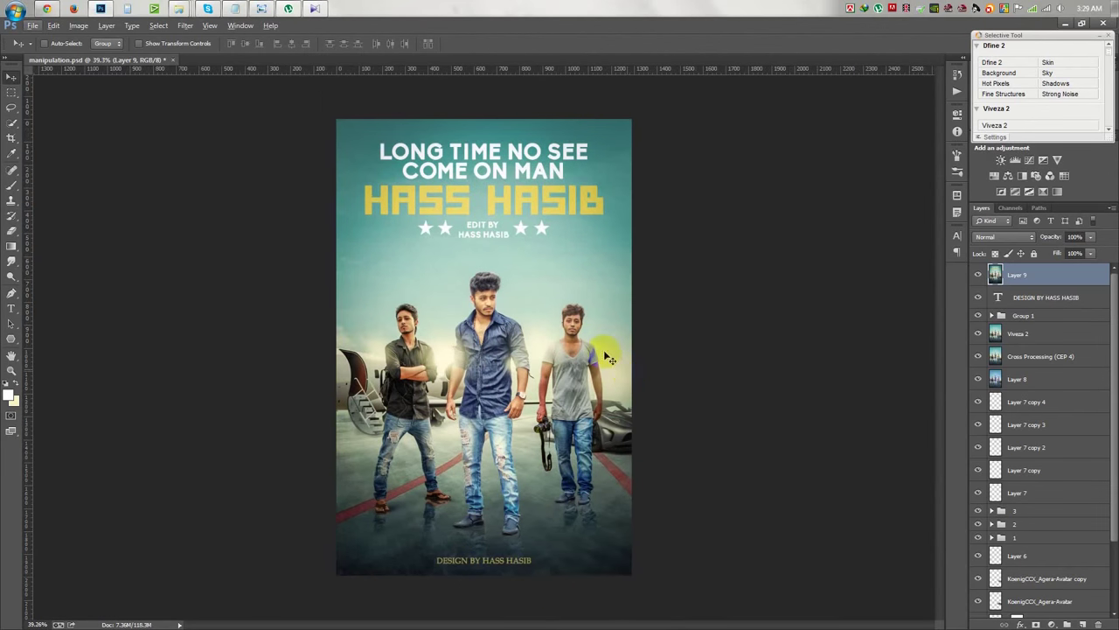